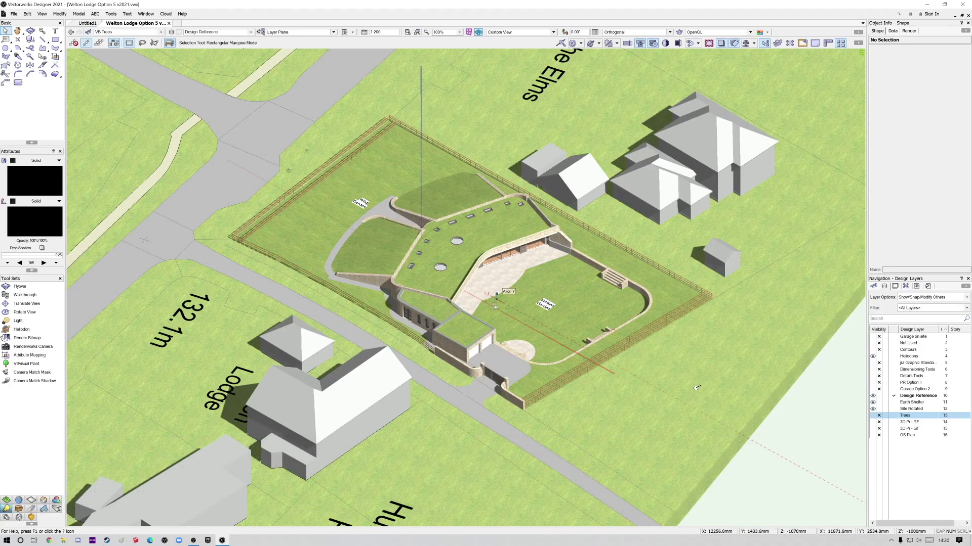
# Make the Trees design layer visible in the 3D site model.
pyautogui.moveTo(495, 307)
pyautogui.keyDown('ctrl'); pyautogui.mouseDown(button='middle')
pyautogui.moveTo(542, 322)
pyautogui.moveTo(477, 300)
pyautogui.mouseUp(button='middle'); pyautogui.keyUp('ctrl')
pyautogui.moveTo(574, 409); pyautogui.dragTo(632, 415)
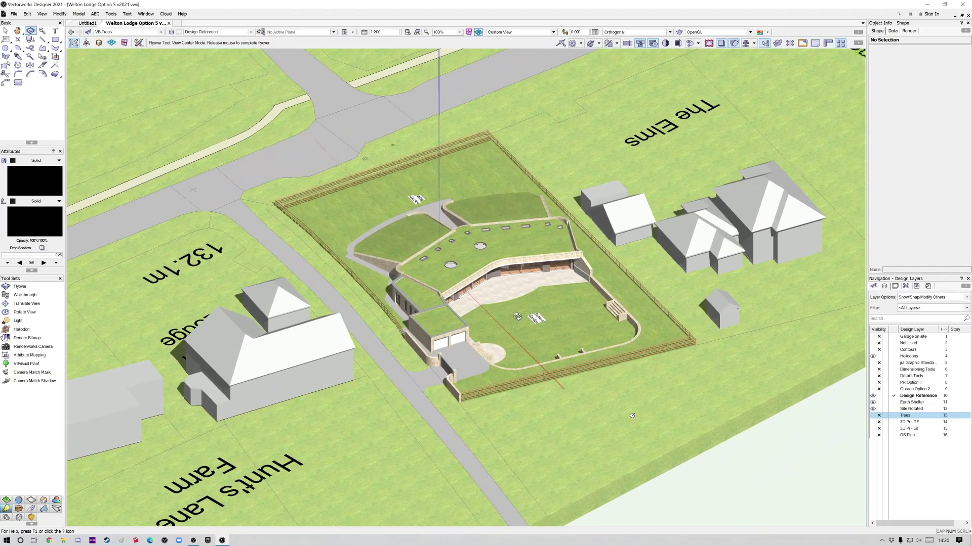
pyautogui.press('c')
pyautogui.moveTo(347, 161); pyautogui.dragTo(613, 394)
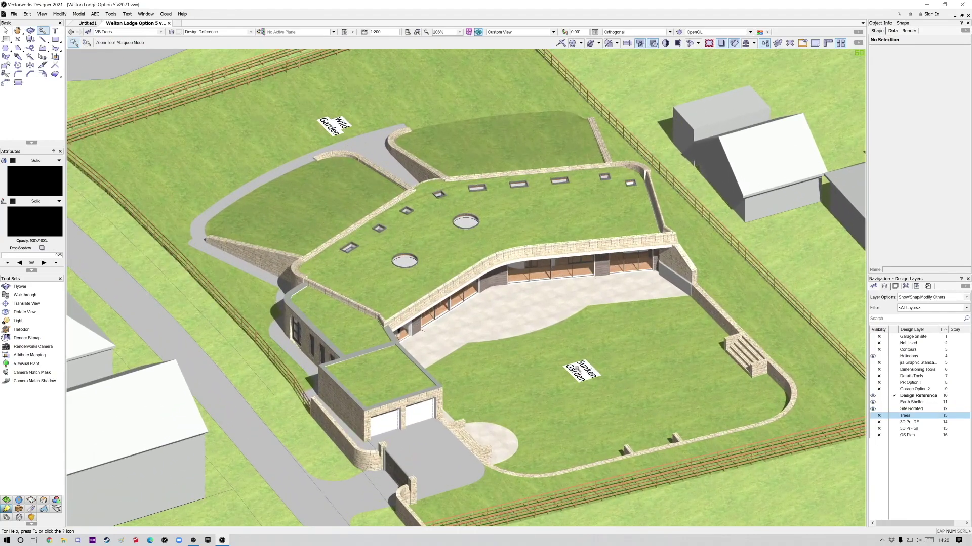
pyautogui.hotkey('shift', 'c')
pyautogui.moveTo(544, 350); pyautogui.dragTo(616, 490)
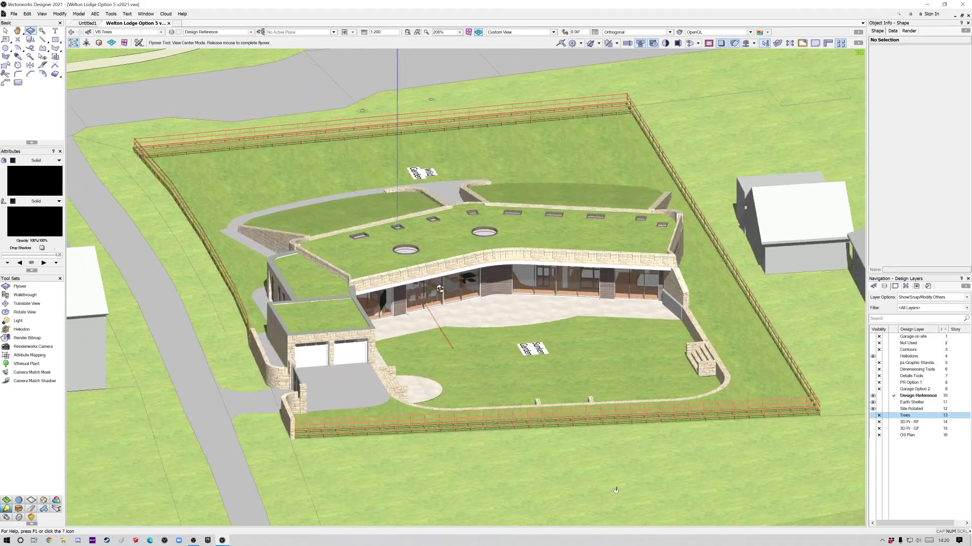
pyautogui.click(872, 416)
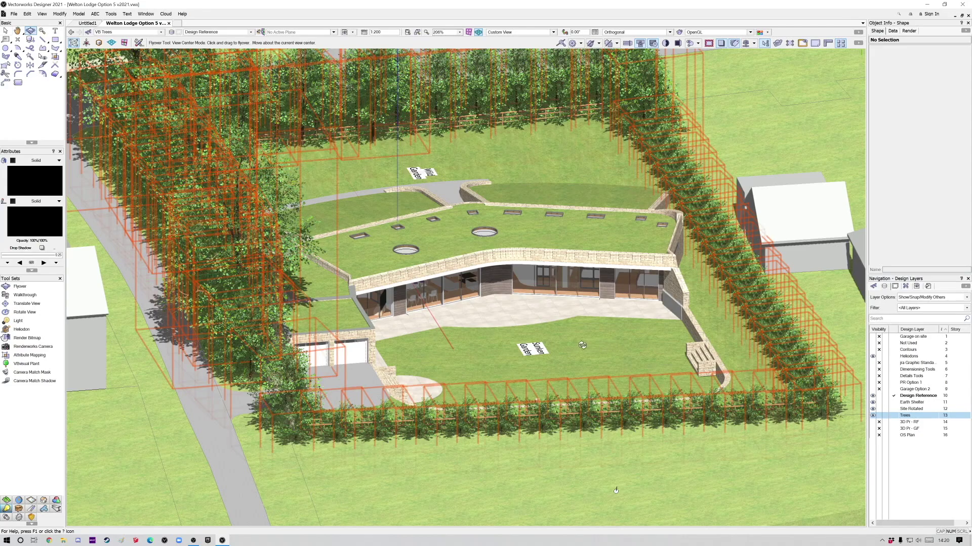
# Examine the site with its boundary trees, first in an overview including the neighbouring buildings, closing in on the earth-sheltered house.
pyautogui.press('x')
pyautogui.keyDown('ctrl'); pyautogui.moveTo(519, 367); pyautogui.dragTo(533, 363, button='middle'); pyautogui.keyUp('ctrl')
pyautogui.moveTo(350, 415); pyautogui.dragTo(673, 457)
pyautogui.scroll(-4, 577, 374)
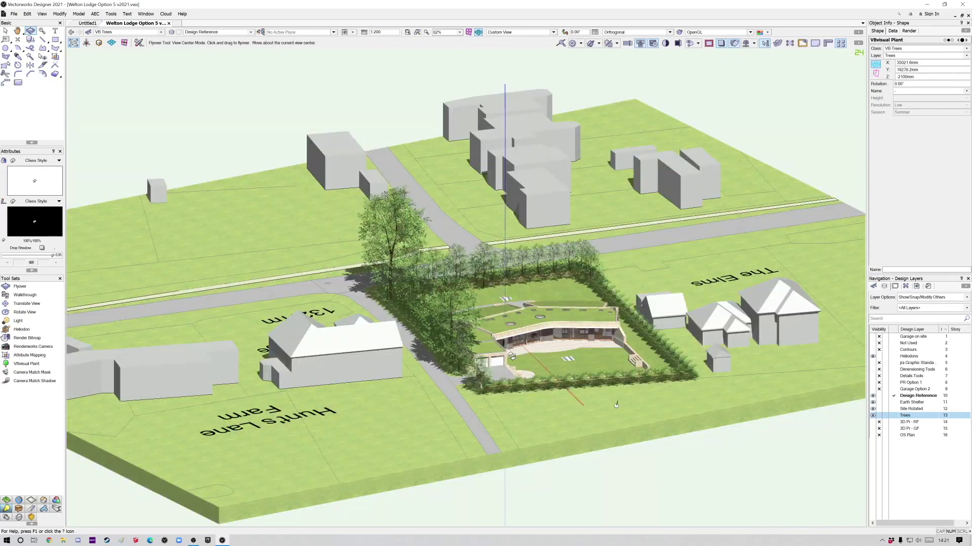
pyautogui.moveTo(616, 404); pyautogui.dragTo(666, 419)
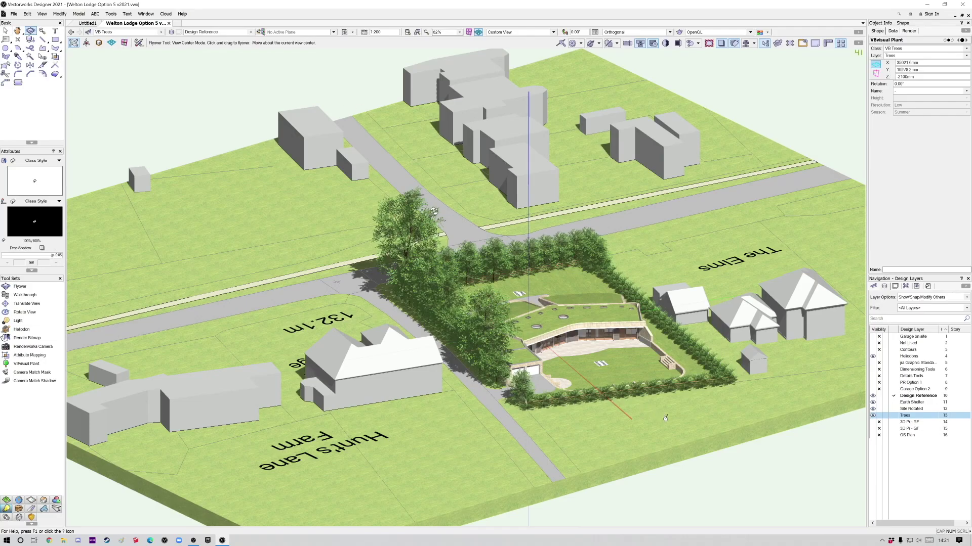
pyautogui.press('c')
pyautogui.moveTo(438, 239); pyautogui.dragTo(714, 419)
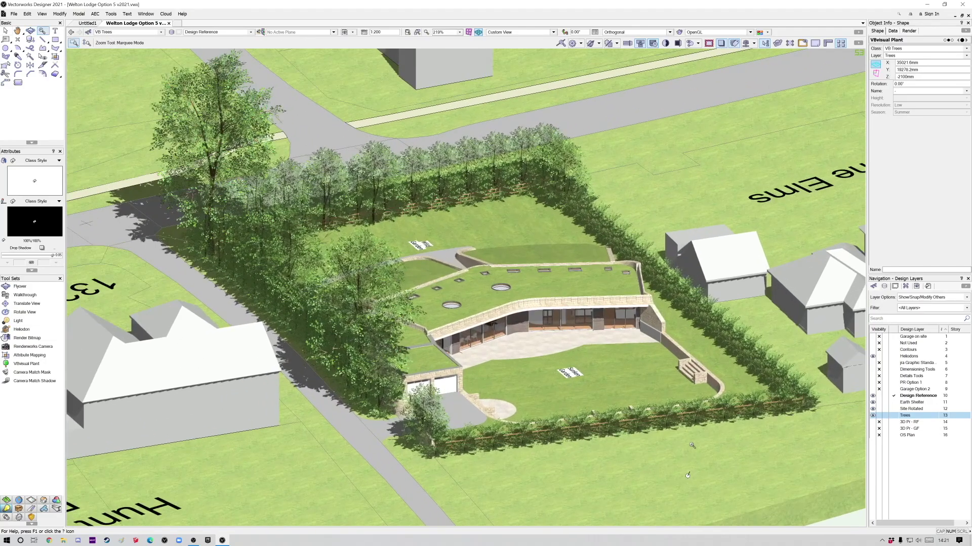
pyautogui.press('x')
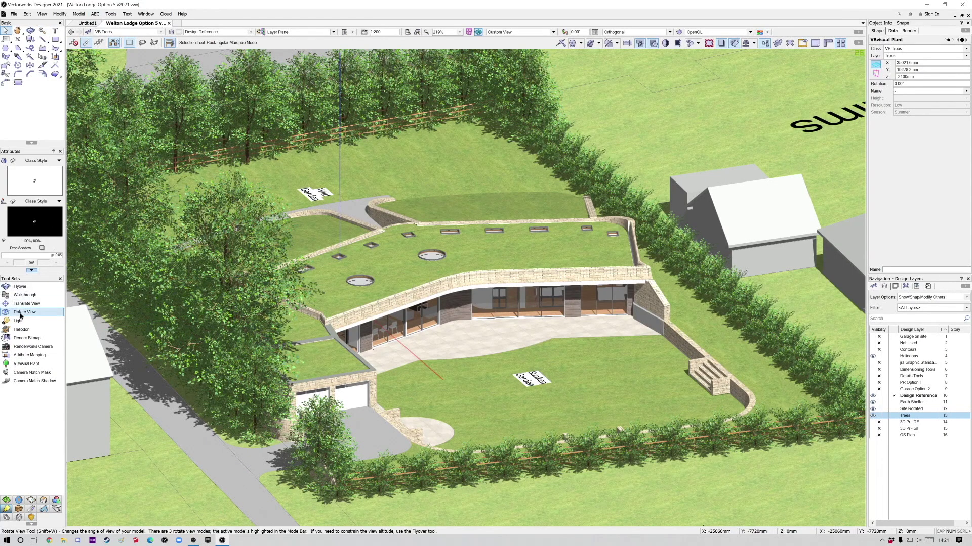
# Launch the Enscape real-time renderer for the site model.
pyautogui.click(31, 518)
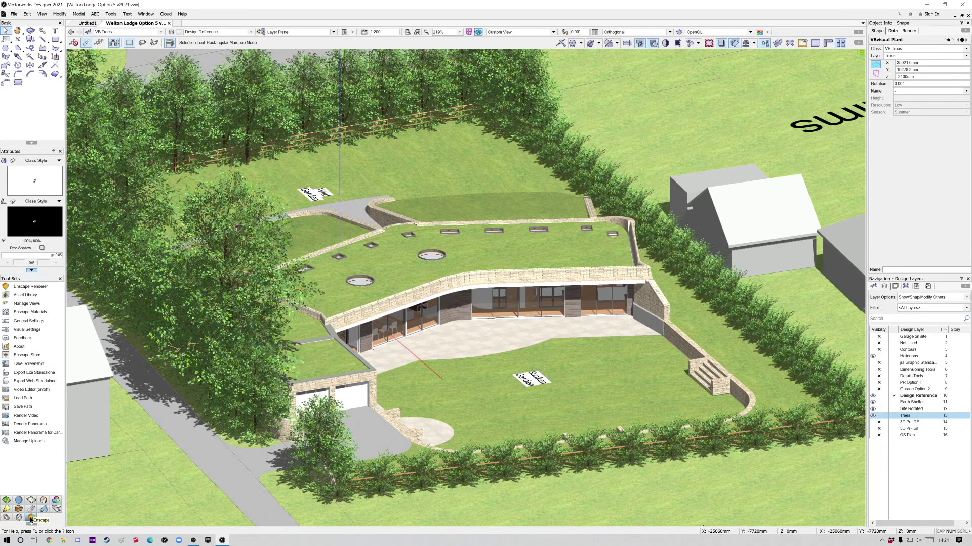
pyautogui.click(32, 286)
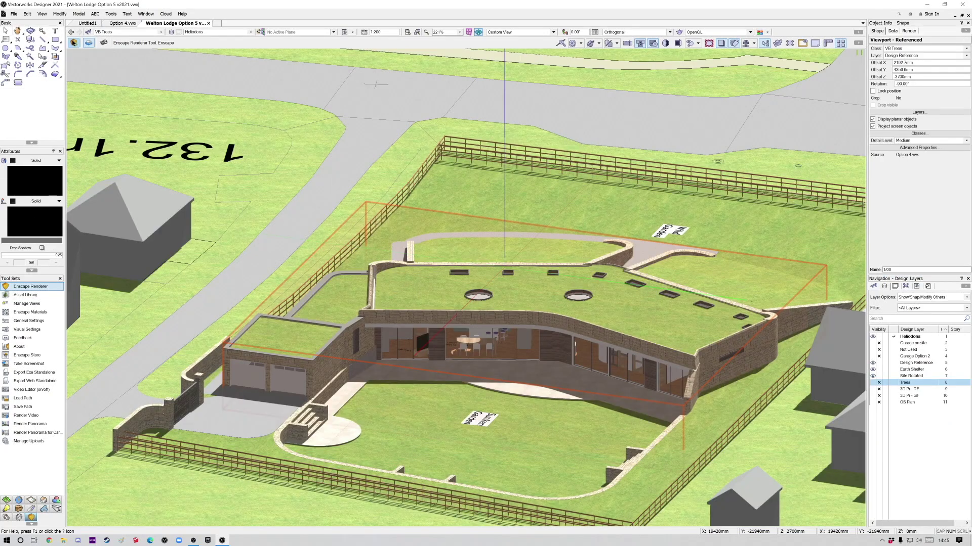
pyautogui.click(73, 42)
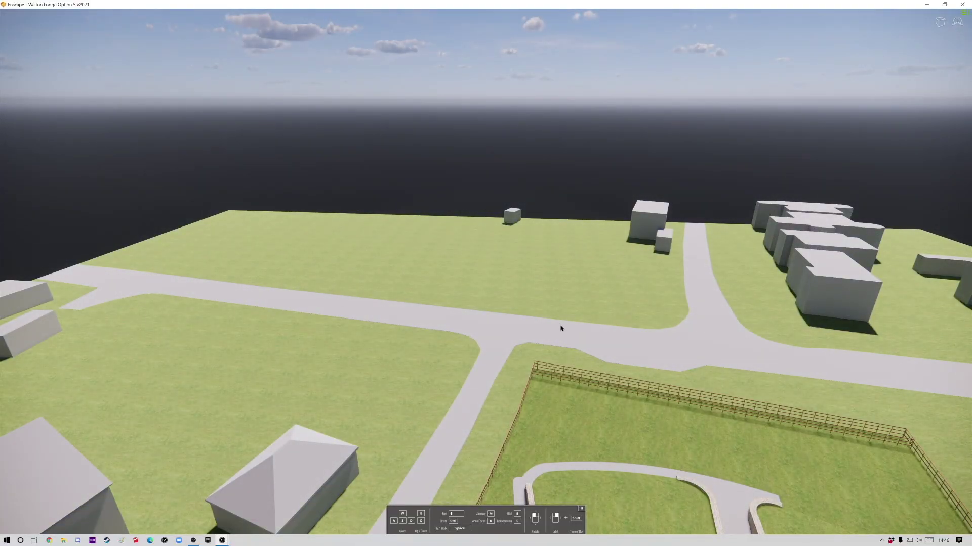
# View the rendered house, green roof and sunken garden from above, ending with an elevated view of the garden side.
pyautogui.moveTo(546, 322); pyautogui.dragTo(557, 321)
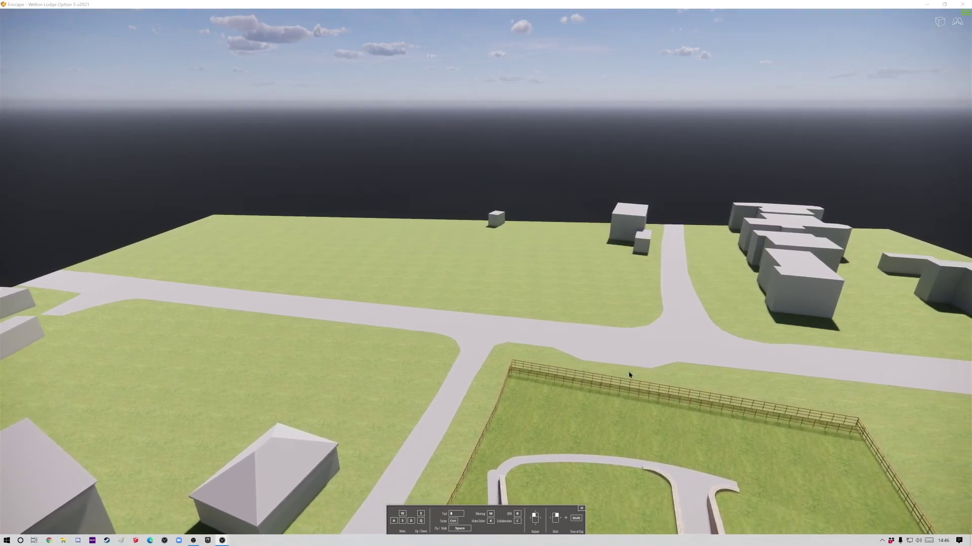
pyautogui.moveTo(640, 393); pyautogui.dragTo(640, 504)
pyautogui.moveTo(629, 472); pyautogui.dragTo(590, 400, button='middle')
pyautogui.press('w')
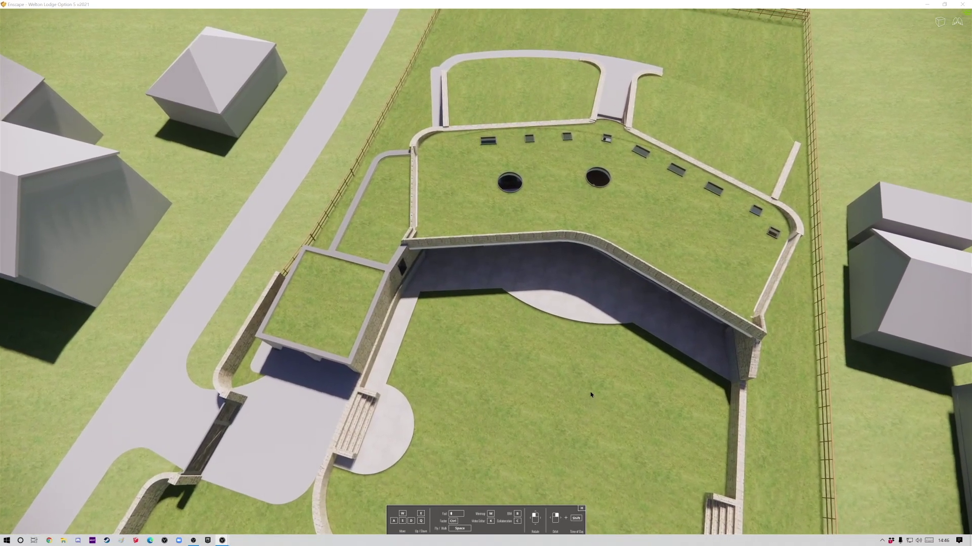
pyautogui.moveTo(612, 408); pyautogui.dragTo(612, 286, button='right')
pyautogui.press('w')
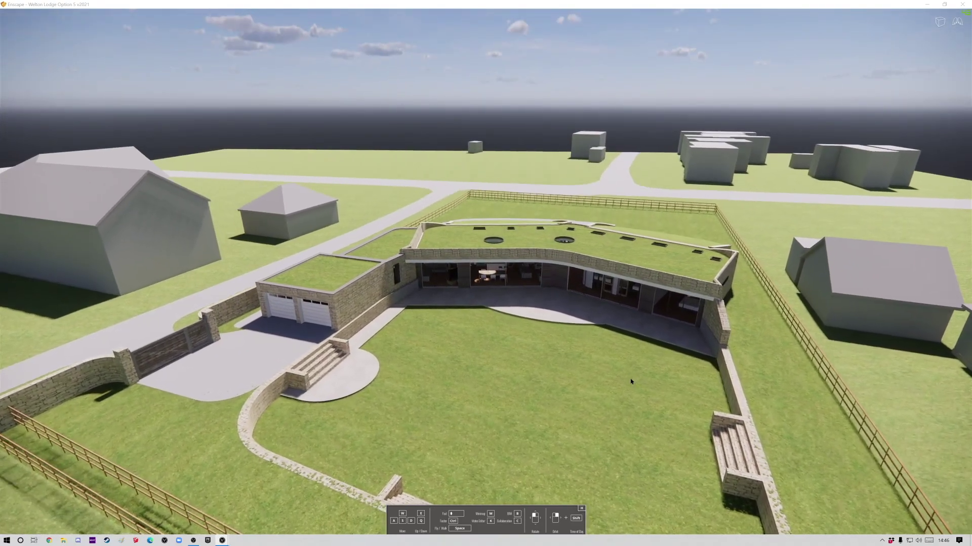
# Fly the camera closer over the sunken garden and lower it towards the glazed facade.
pyautogui.press('w')
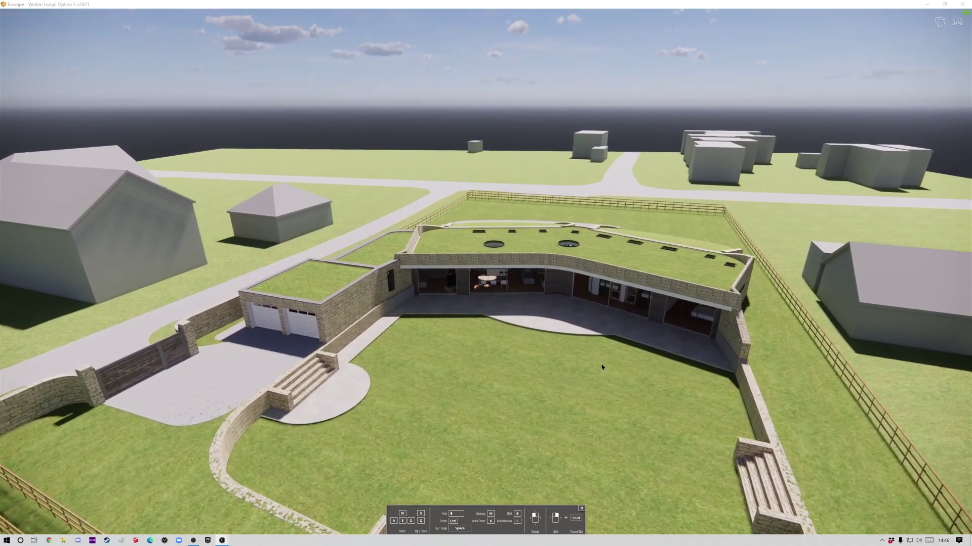
pyautogui.press('w')
pyautogui.press('d')
pyautogui.press('q')
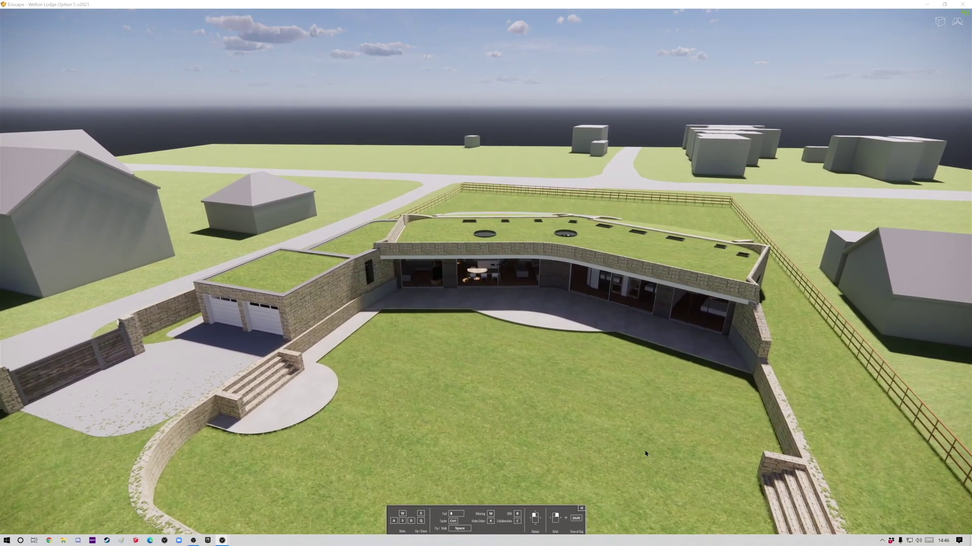
pyautogui.press('w')
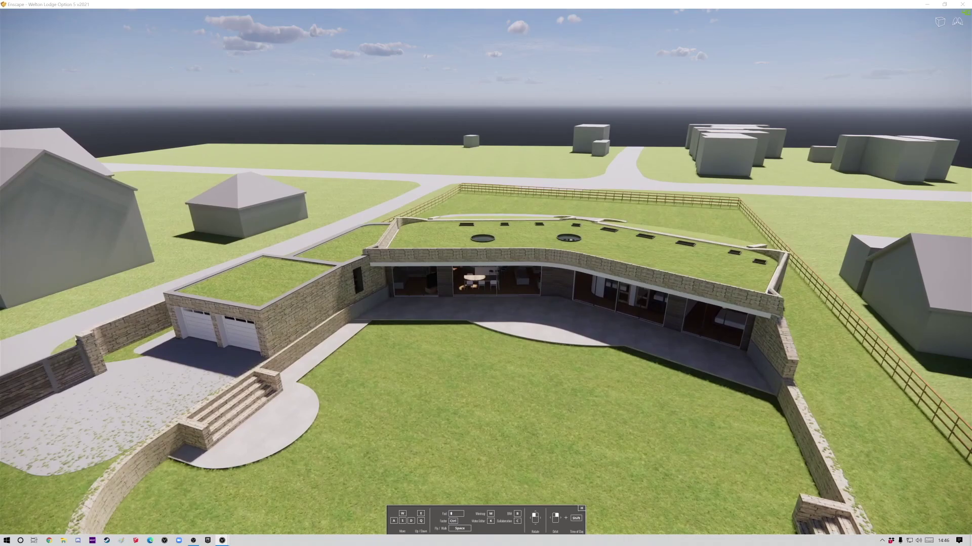
pyautogui.press('w')
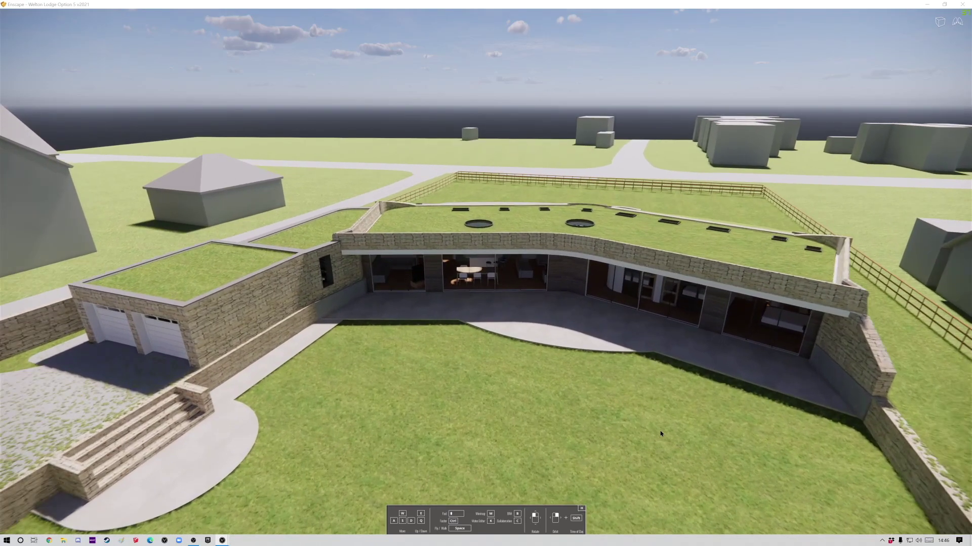
pyautogui.press('w')
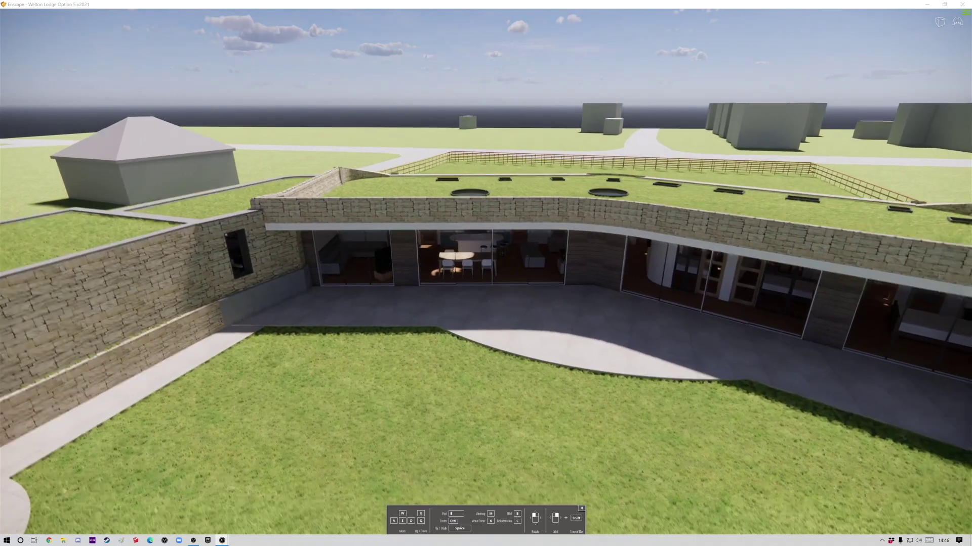
pyautogui.press('q')
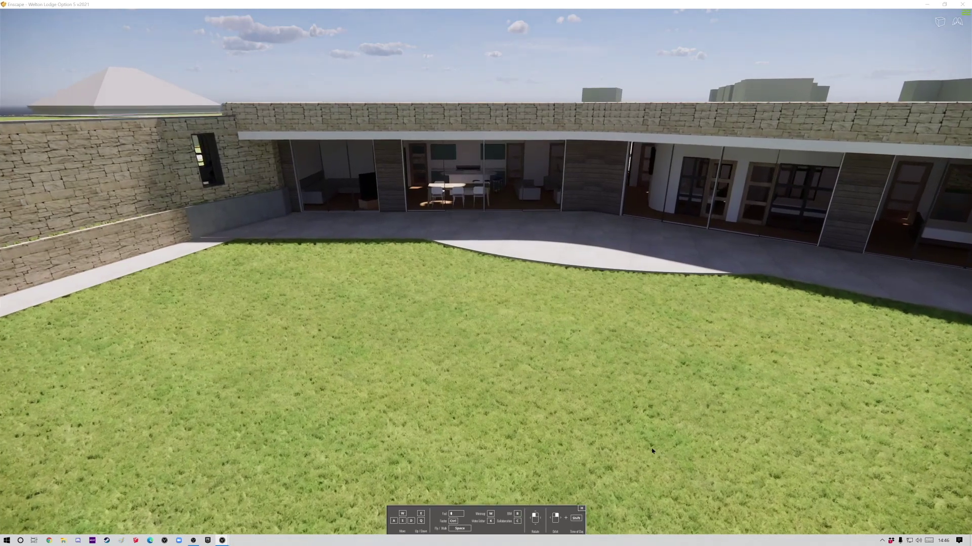
# Frame the whole glazed garden facade and terrace in a straight-on, near-ground view from the lawn.
pyautogui.press('w')
pyautogui.press('q')
pyautogui.moveTo(664, 412); pyautogui.dragTo(691, 369)
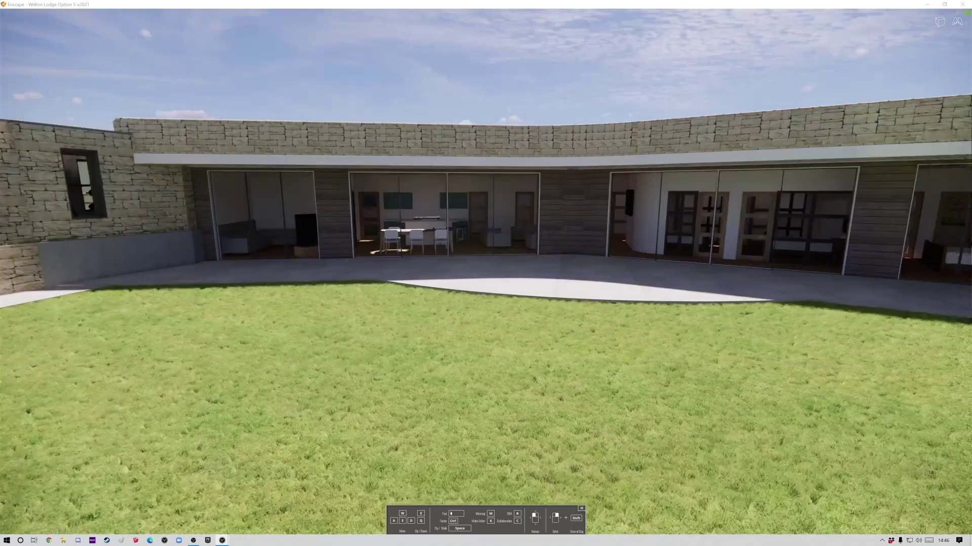
pyautogui.moveTo(614, 349); pyautogui.dragTo(623, 338)
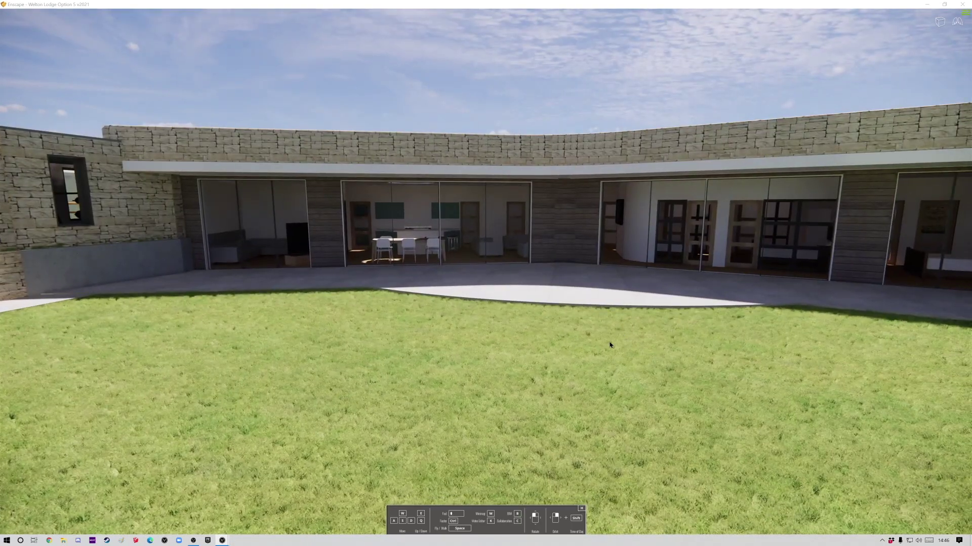
pyautogui.moveTo(532, 380); pyautogui.dragTo(602, 365, button='right')
pyautogui.moveTo(445, 124); pyautogui.dragTo(401, 134, button='right')
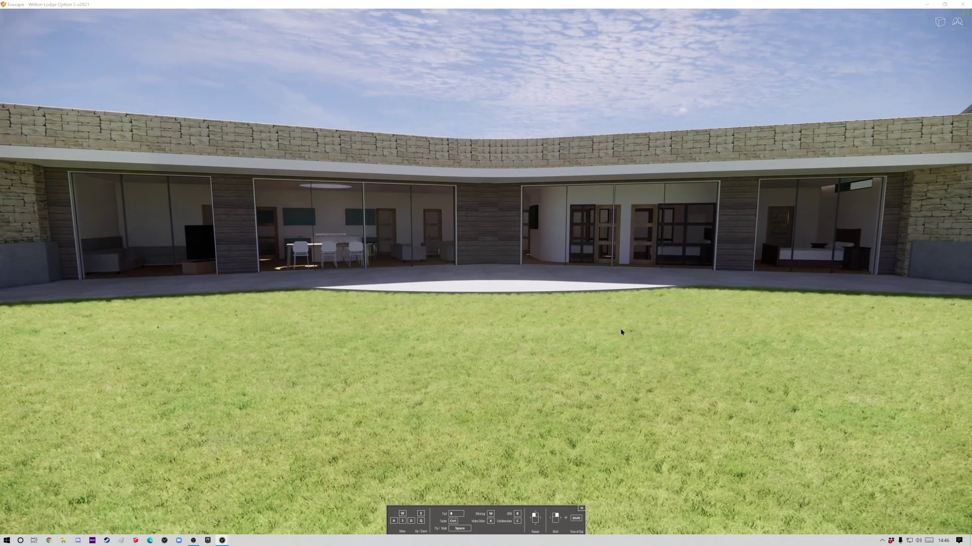
pyautogui.press('s')
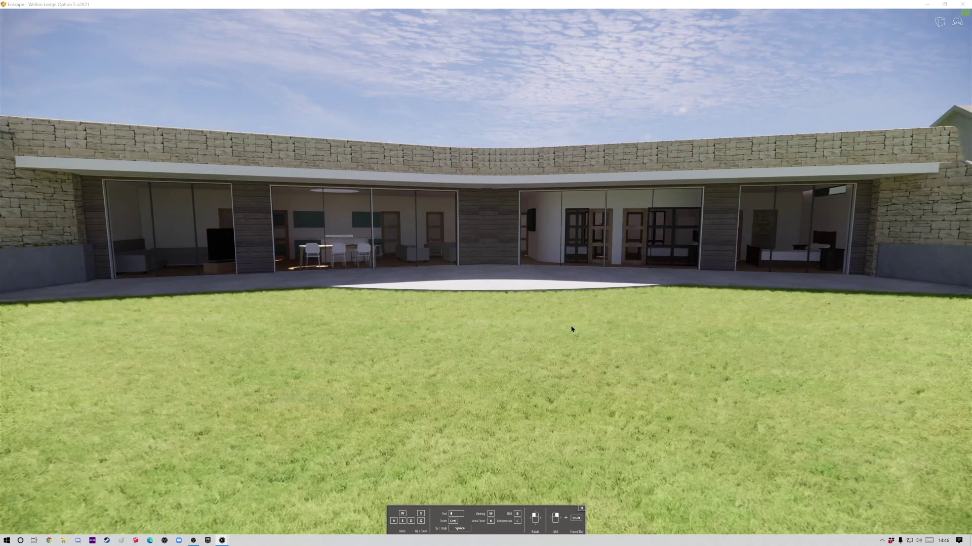
pyautogui.scroll(-2, 571, 329)
pyautogui.press('s')
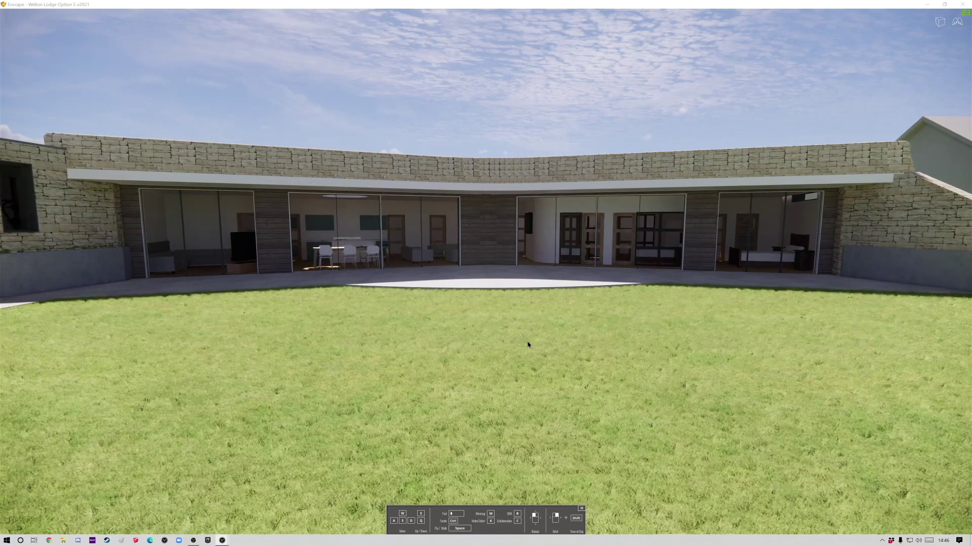
pyautogui.moveTo(552, 344)
pyautogui.keyDown('shift'); pyautogui.mouseDown(button='right')
pyautogui.moveTo(587, 344)
pyautogui.moveTo(551, 346)
pyautogui.moveTo(562, 346)
pyautogui.mouseUp(button='right'); pyautogui.keyUp('shift')
# Advance the time of day towards evening to study the shadows on the facade and lawn.
pyautogui.press('i')
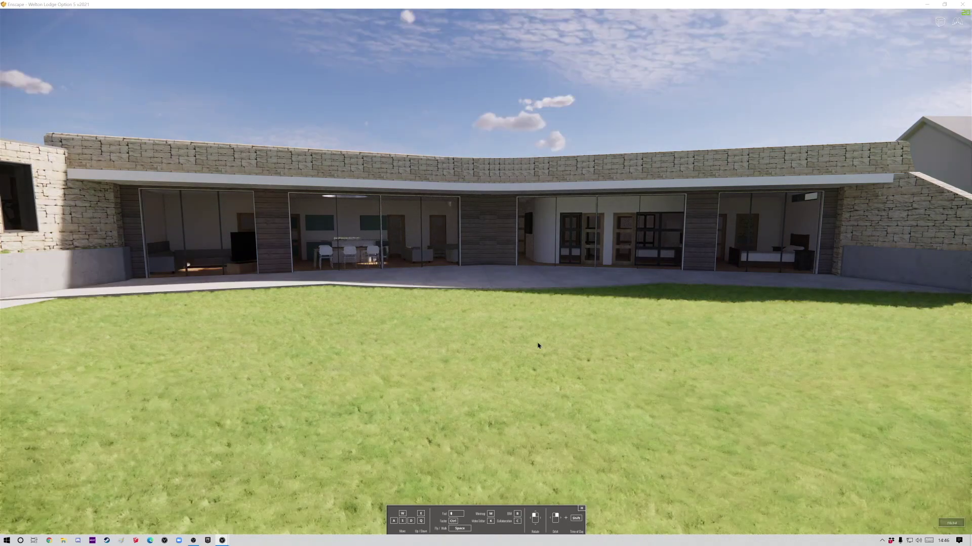
pyautogui.press('i')
pyautogui.press('i')
pyautogui.press('i')
pyautogui.press('i')
pyautogui.press('i')
pyautogui.press('i')
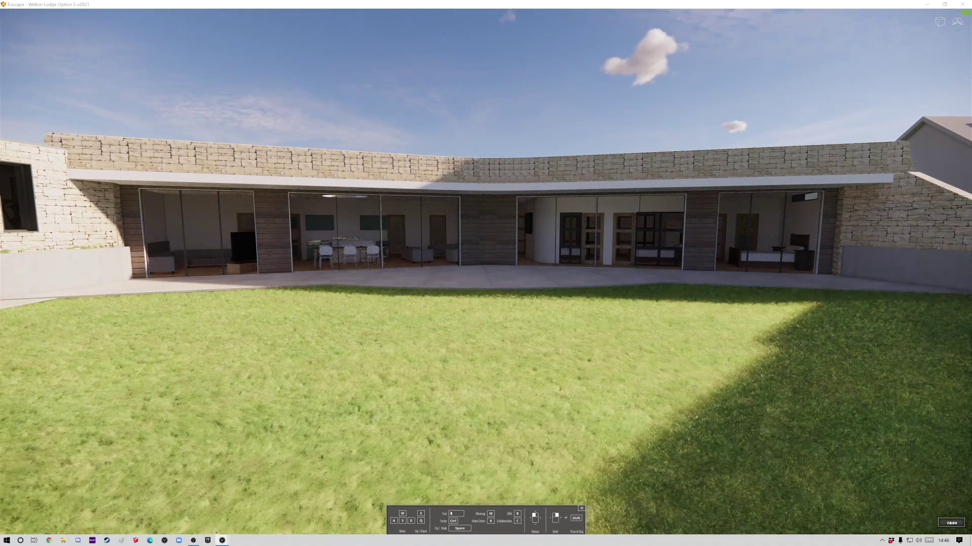
# Wind the time of day back from evening through midday to early morning to study the sun on the garden facade.
pyautogui.press('u')
pyautogui.press('u')
pyautogui.press('u')
pyautogui.press('u')
pyautogui.press('u')
pyautogui.press('u')
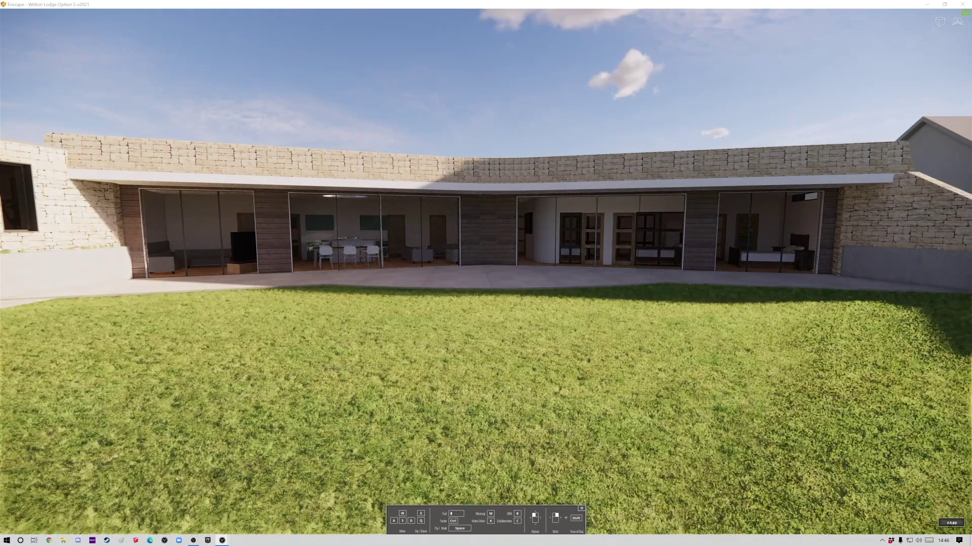
pyautogui.press('u')
pyautogui.press('u')
pyautogui.press('u')
pyautogui.press('u')
pyautogui.press('u')
pyautogui.press('u')
pyautogui.press('u')
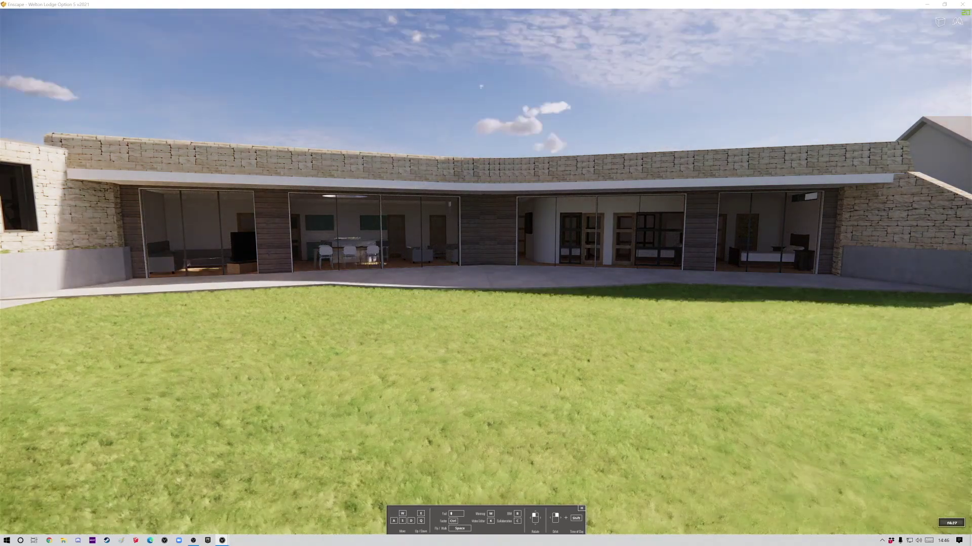
pyautogui.press('u')
pyautogui.press('u')
pyautogui.press('u')
pyautogui.press('u')
pyautogui.press('u')
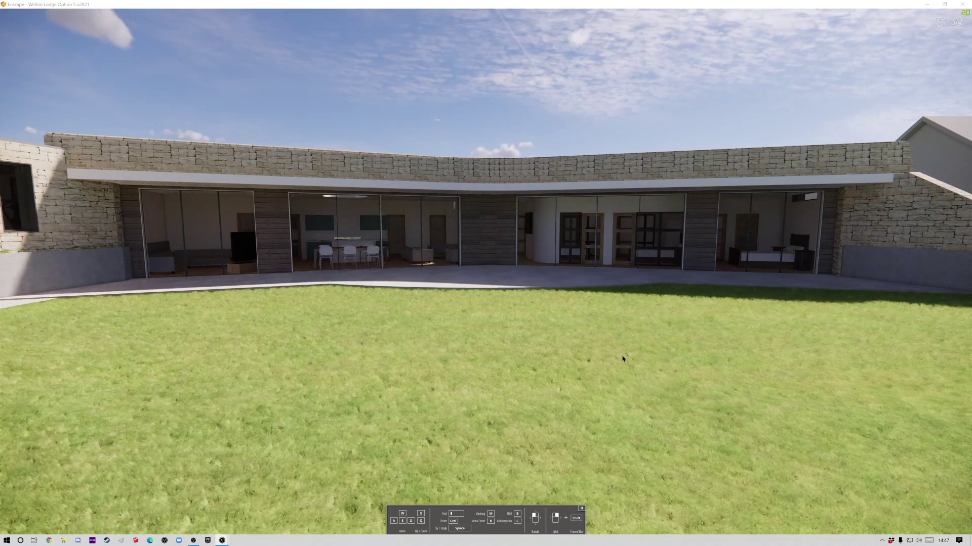
pyautogui.press('u')
pyautogui.press('u')
pyautogui.press('u')
pyautogui.press('u')
pyautogui.press('u')
pyautogui.press('u')
pyautogui.press('u')
pyautogui.press('u')
pyautogui.press('u')
pyautogui.press('u')
pyautogui.press('u')
pyautogui.press('u')
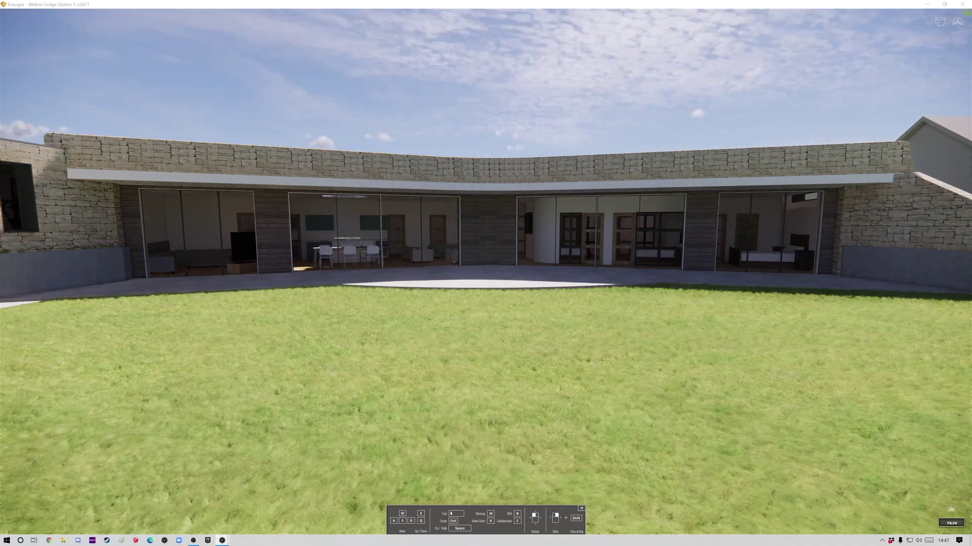
pyautogui.press('u')
pyautogui.press('u')
pyautogui.press('u')
pyautogui.press('u')
pyautogui.press('u')
pyautogui.press('u')
pyautogui.press('u')
pyautogui.press('u')
pyautogui.press('u')
pyautogui.press('u')
pyautogui.press('u')
pyautogui.press('u')
pyautogui.press('u')
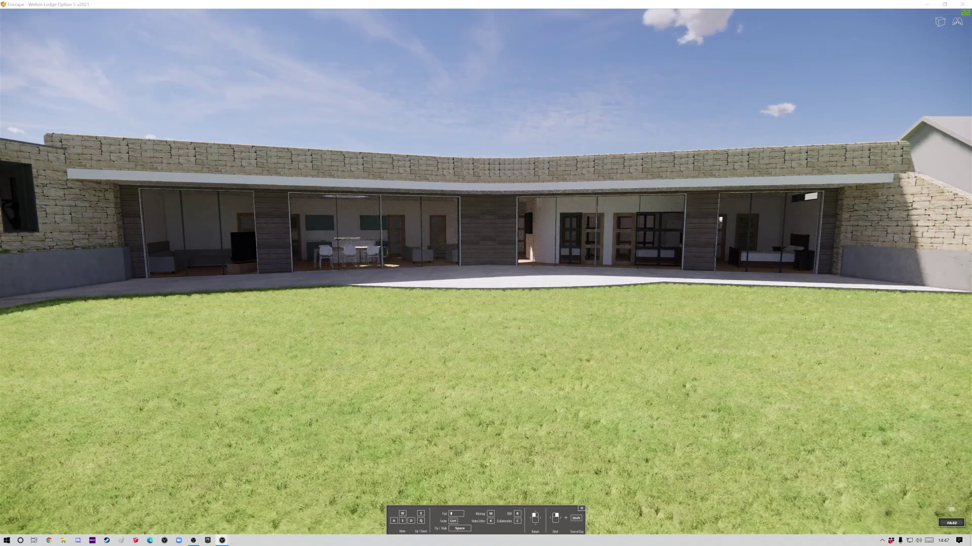
pyautogui.press('u')
pyautogui.press('u')
pyautogui.press('u')
pyautogui.press('u')
pyautogui.press('u')
pyautogui.press('u')
pyautogui.press('u')
pyautogui.press('u')
pyautogui.press('u')
pyautogui.press('u')
pyautogui.press('u')
pyautogui.press('u')
pyautogui.press('u')
pyautogui.press('u')
pyautogui.press('u')
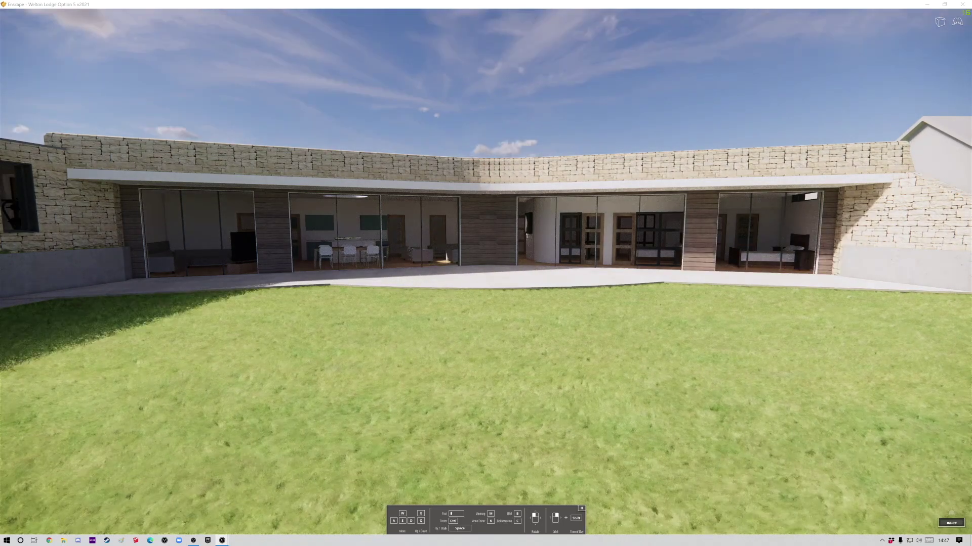
pyautogui.press('u')
pyautogui.press('u')
pyautogui.press('u')
pyautogui.press('u')
pyautogui.press('u')
pyautogui.press('u')
pyautogui.press('u')
pyautogui.press('u')
pyautogui.press('u')
pyautogui.press('u')
pyautogui.press('u')
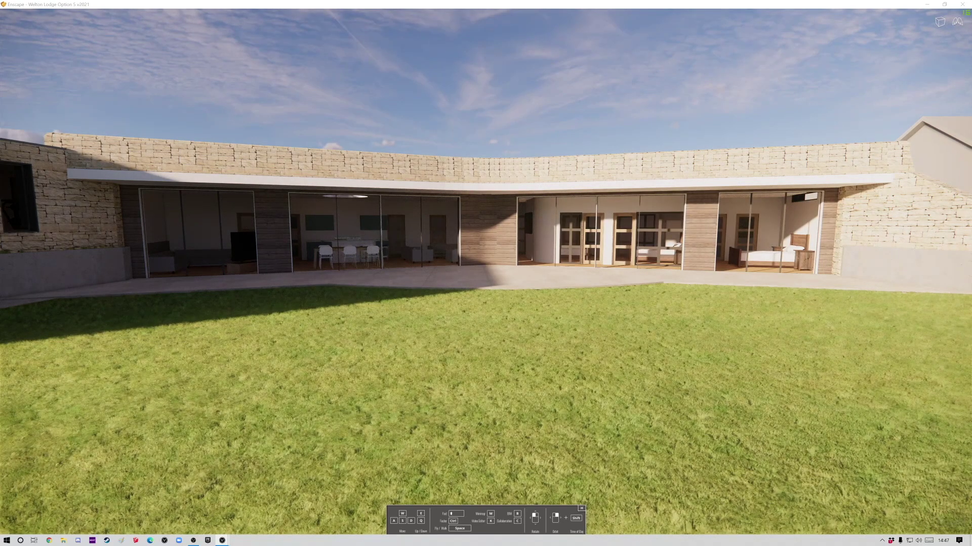
# Advance the time of day from early morning through the late morning to study the shadows across the facade and lawn.
pyautogui.press('i')
pyautogui.press('i')
pyautogui.press('i')
pyautogui.press('i')
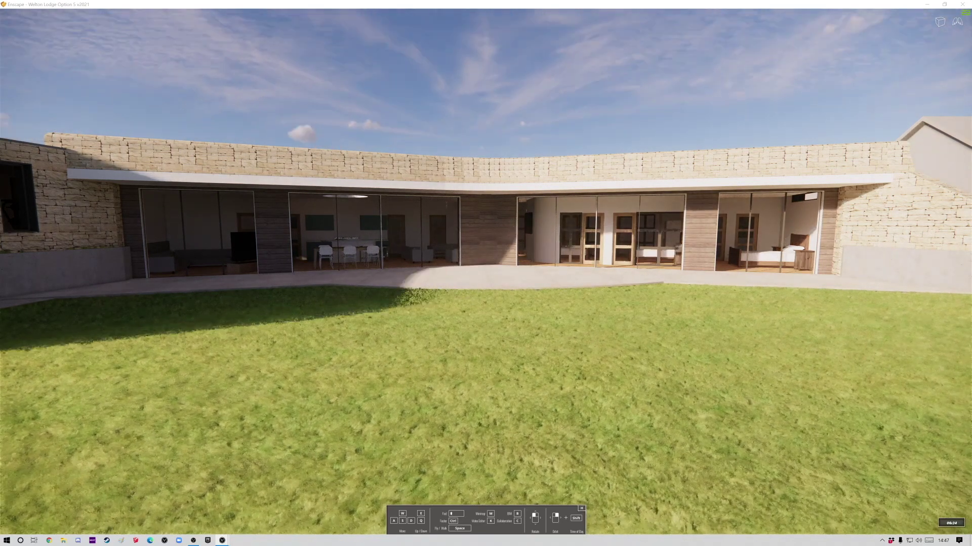
pyautogui.press('i')
pyautogui.press('i')
pyautogui.press('i')
pyautogui.press('i')
pyautogui.press('i')
pyautogui.press('i')
pyautogui.press('i')
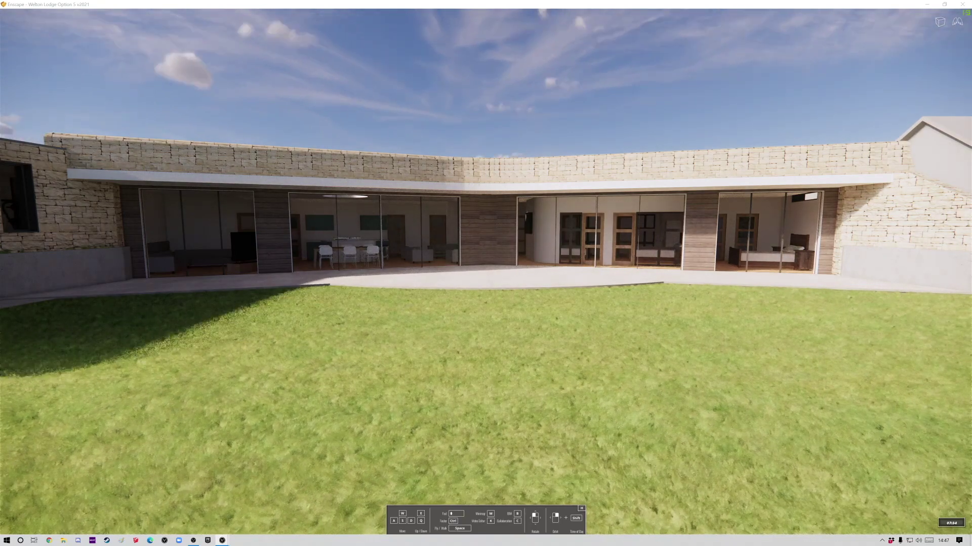
pyautogui.press('i')
pyautogui.press('i')
pyautogui.press('i')
pyautogui.press('i')
pyautogui.press('i')
pyautogui.press('i')
pyautogui.press('i')
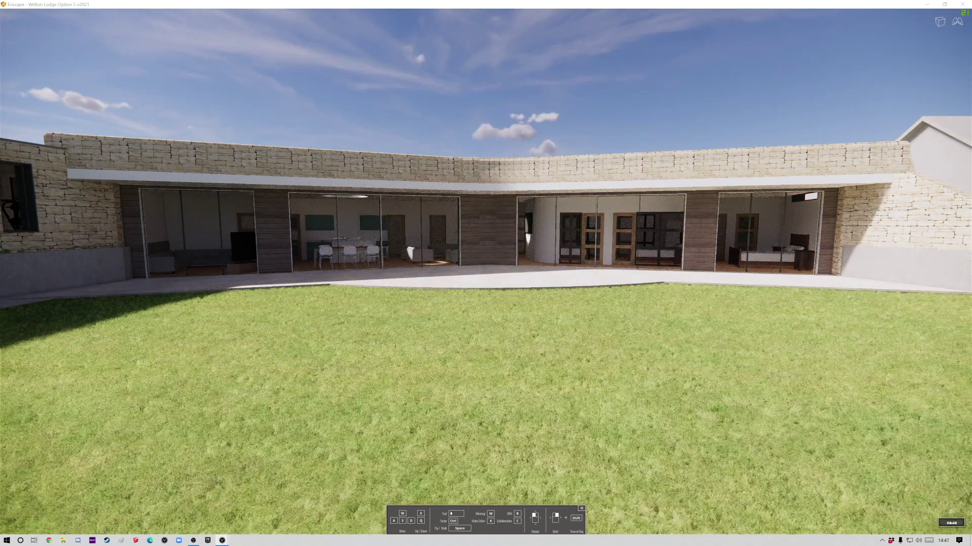
pyautogui.press('i')
pyautogui.press('i')
pyautogui.press('i')
pyautogui.press('i')
pyautogui.press('i')
pyautogui.press('i')
pyautogui.press('i')
pyautogui.press('i')
pyautogui.press('i')
pyautogui.press('i')
pyautogui.press('i')
pyautogui.press('i')
pyautogui.press('i')
pyautogui.press('i')
pyautogui.press('i')
# Fly low across the lawn and onto the terrace for a close view through the dining-area glazing.
pyautogui.press('w')
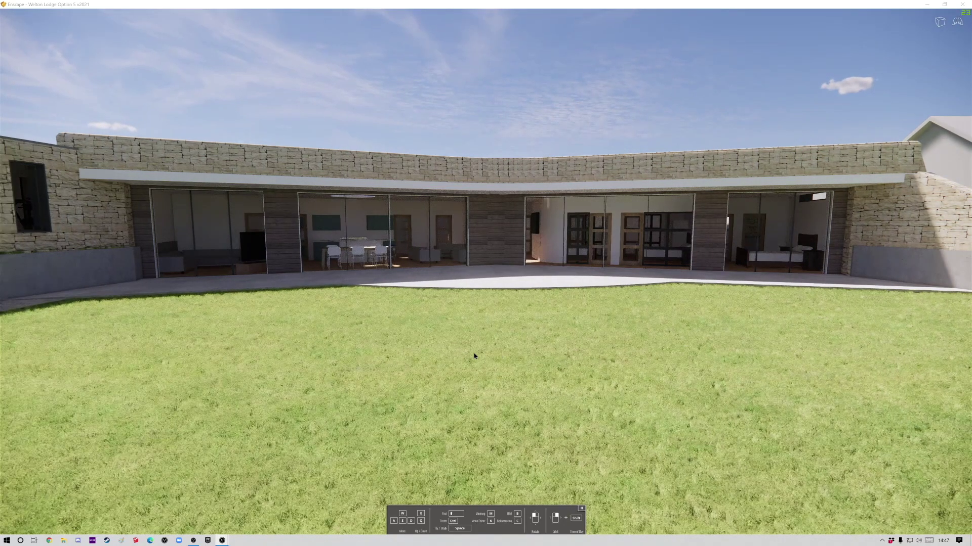
pyautogui.press('w')
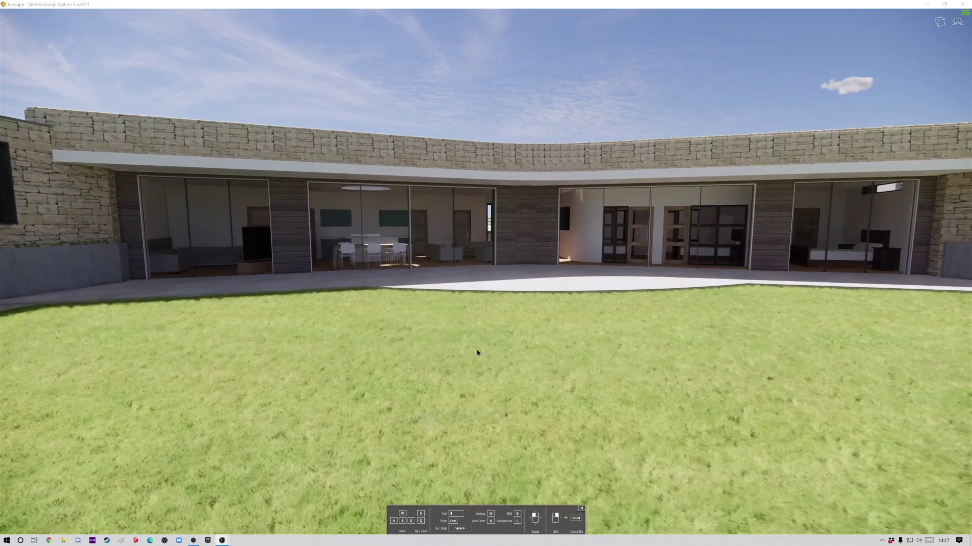
pyautogui.press('w')
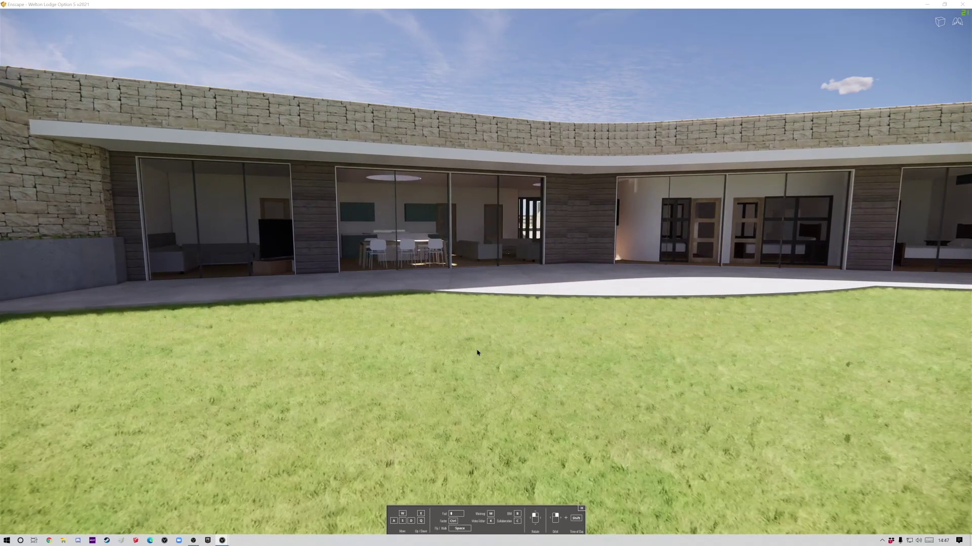
pyautogui.press('w')
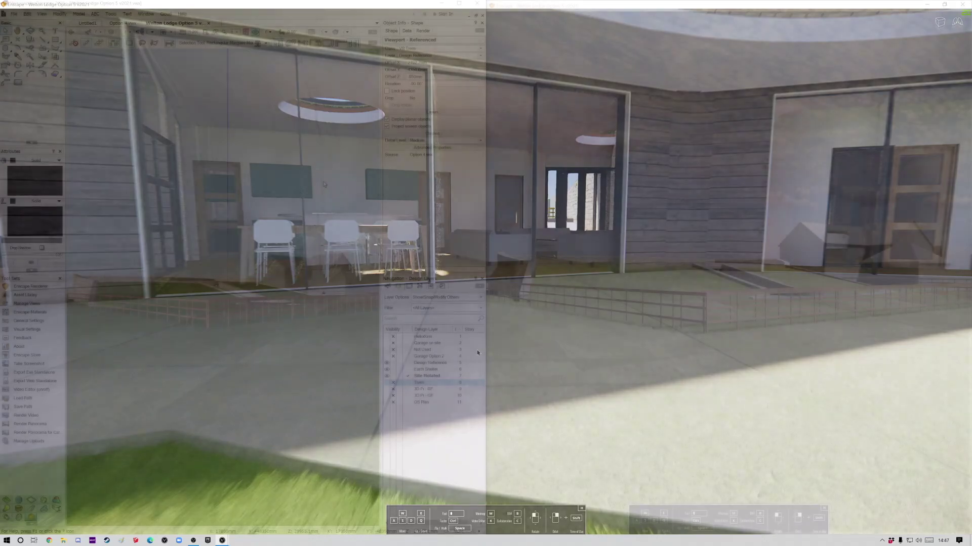
# Switch to Vectorworks, orbit to a raised view over the earth-sheltered house and make the Trees layer visible.
pyautogui.hotkey('shift', 'c')
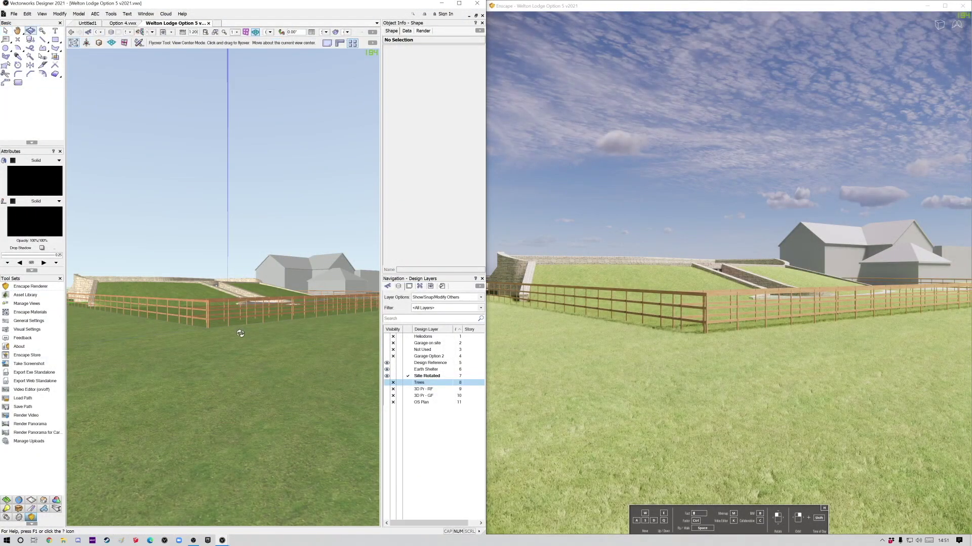
pyautogui.moveTo(234, 331)
pyautogui.mouseDown()
pyautogui.moveTo(259, 366)
pyautogui.moveTo(250, 375)
pyautogui.moveTo(237, 348)
pyautogui.mouseUp()
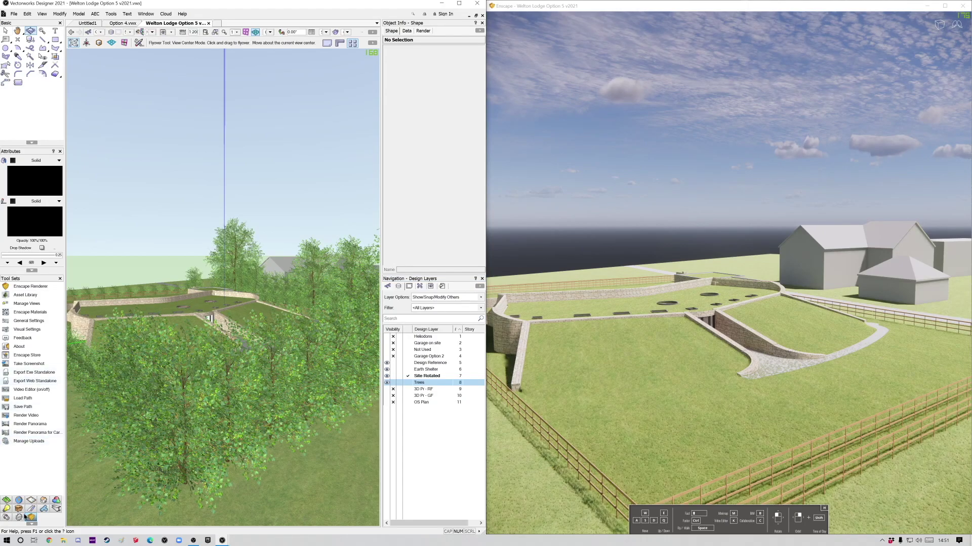
# Show the visualisation tools including VBvisual Plant, and use Flyover to orbit around to the tree belt beside the road.
pyautogui.click(6, 509)
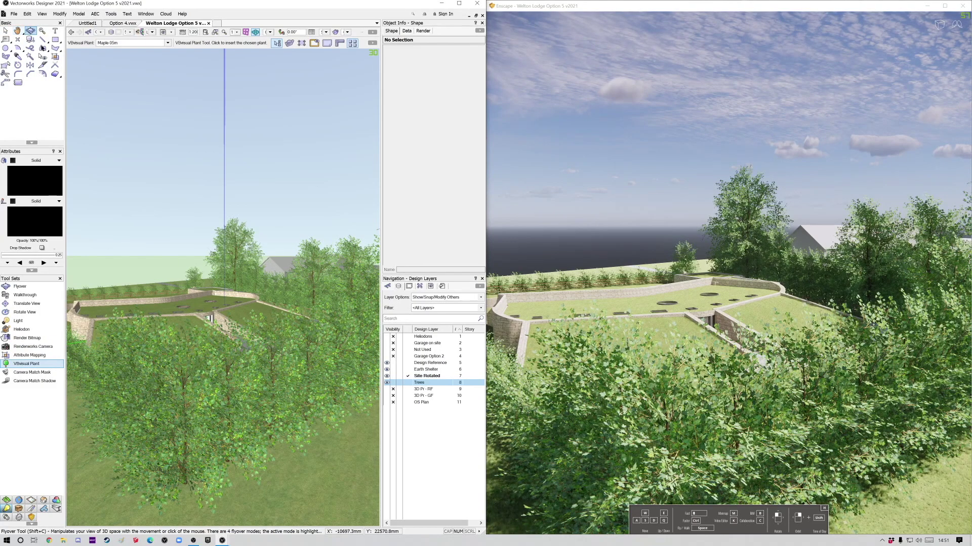
pyautogui.click(31, 31)
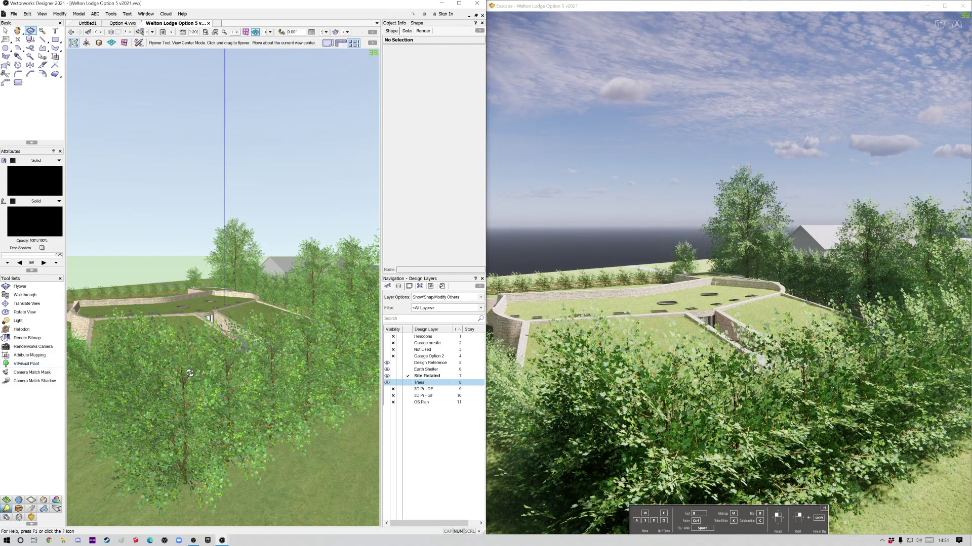
pyautogui.moveTo(196, 381); pyautogui.dragTo(158, 391)
pyautogui.moveTo(132, 397); pyautogui.dragTo(140, 391)
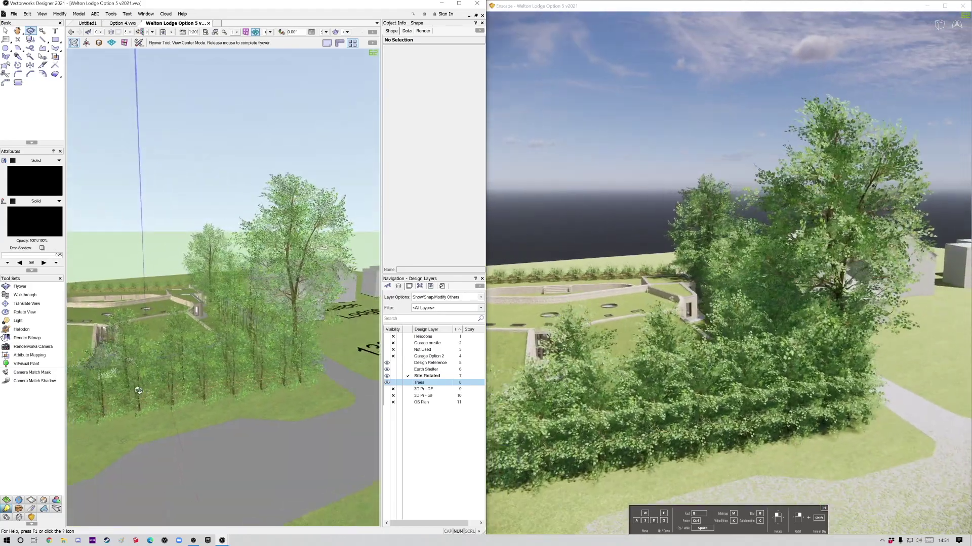
# Restore the saved view View 01-Road and make the Trees layer visible in it.
pyautogui.click(171, 31)
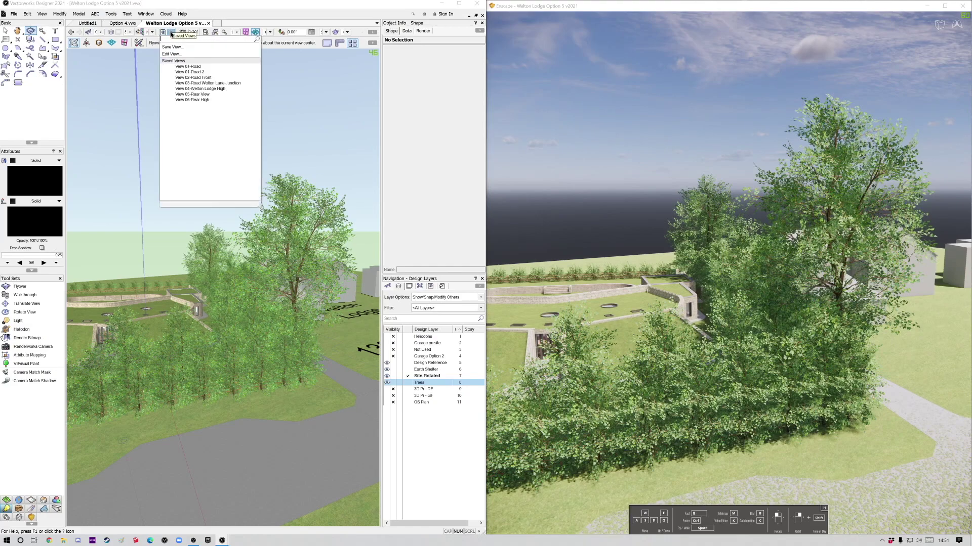
pyautogui.click(200, 68)
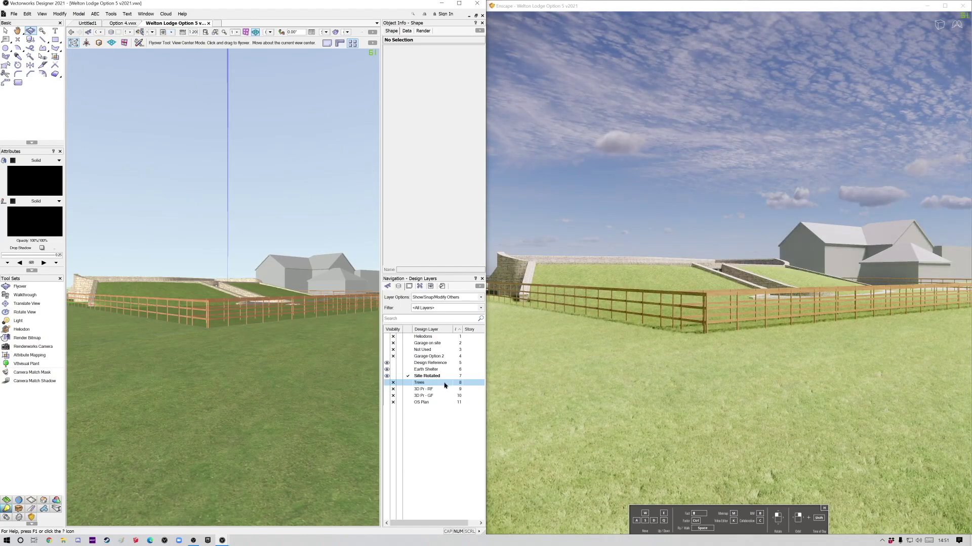
pyautogui.click(386, 384)
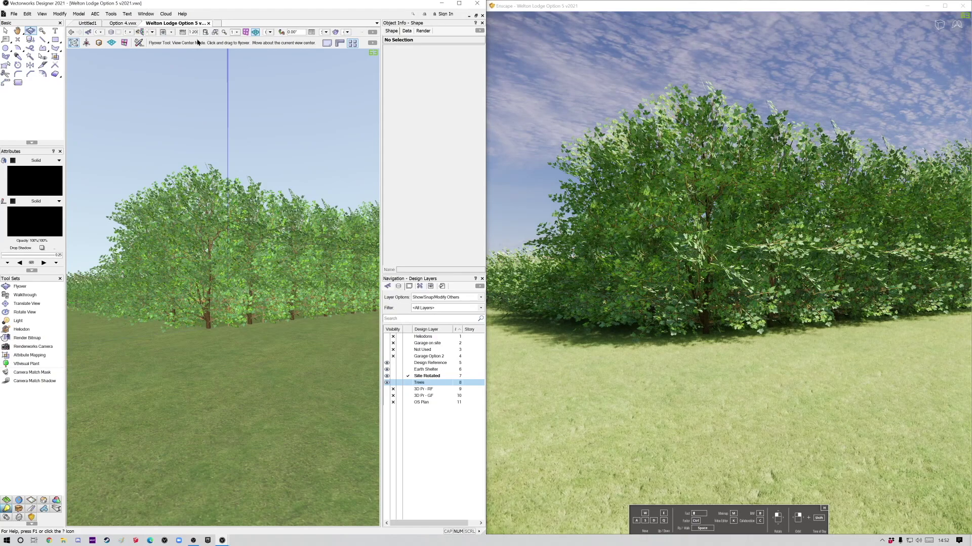
# Restore the saved view View 05-Rear View and make the Trees layer visible in front of the garden facade.
pyautogui.click(170, 32)
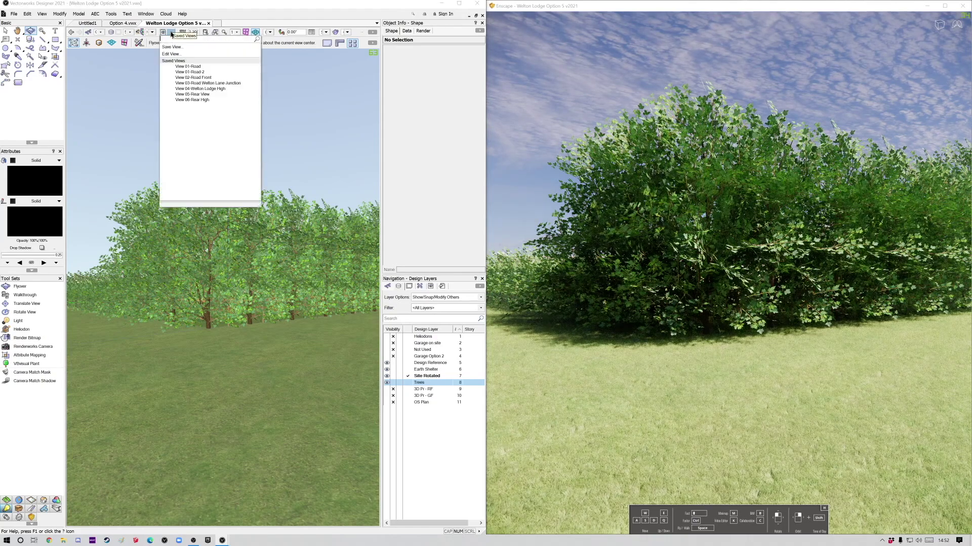
pyautogui.click(208, 95)
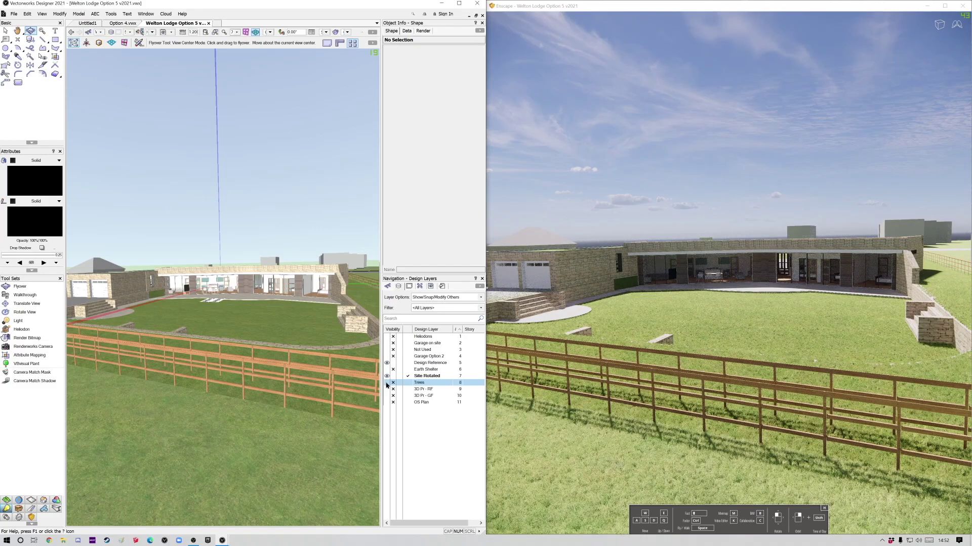
pyautogui.click(386, 385)
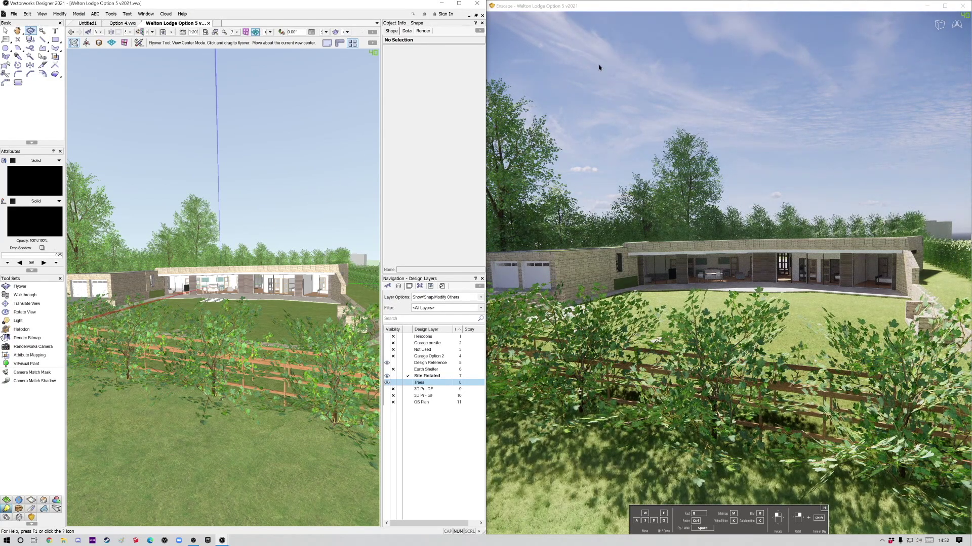
# Maximise the Enscape window and fly over the rear hedge and lawn towards the glazed garden facade.
pyautogui.click(944, 6)
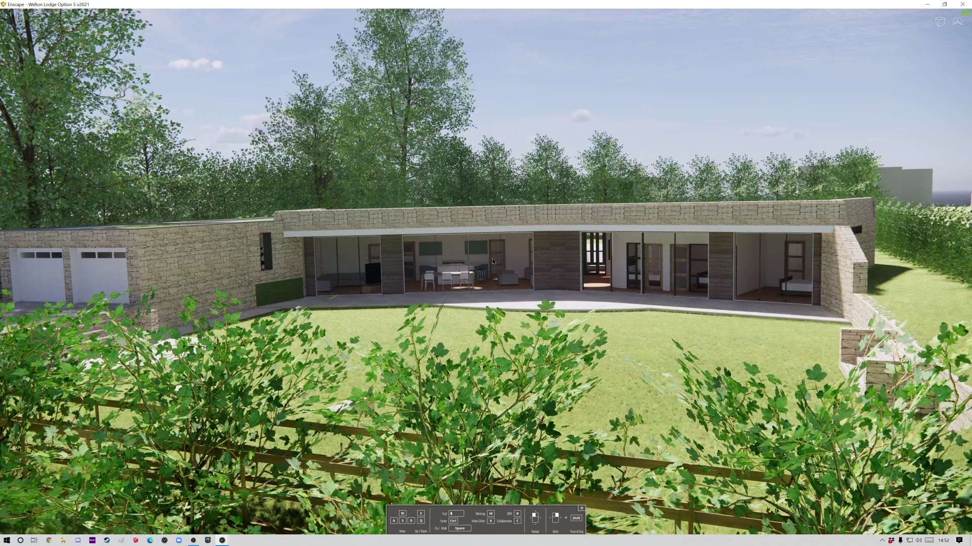
pyautogui.press('w')
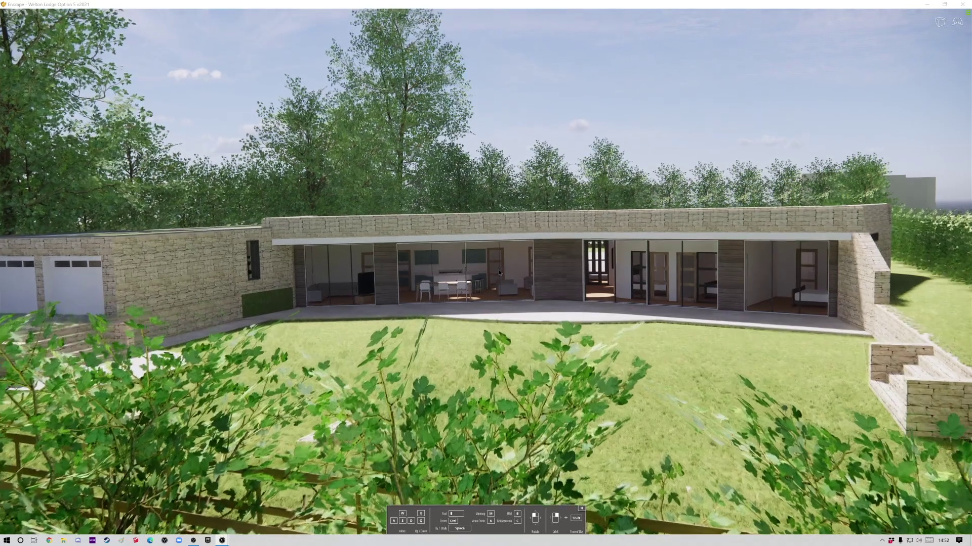
pyautogui.press('w')
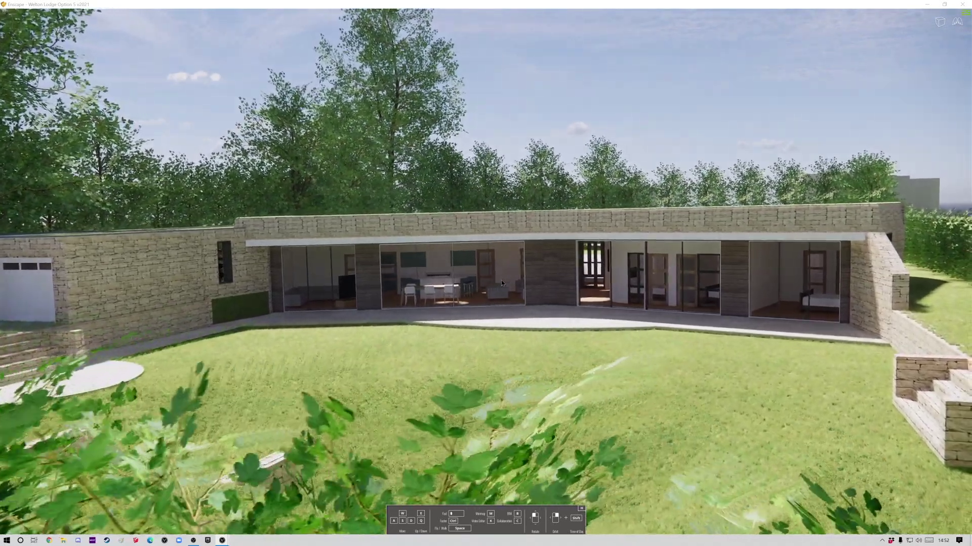
pyautogui.press('w')
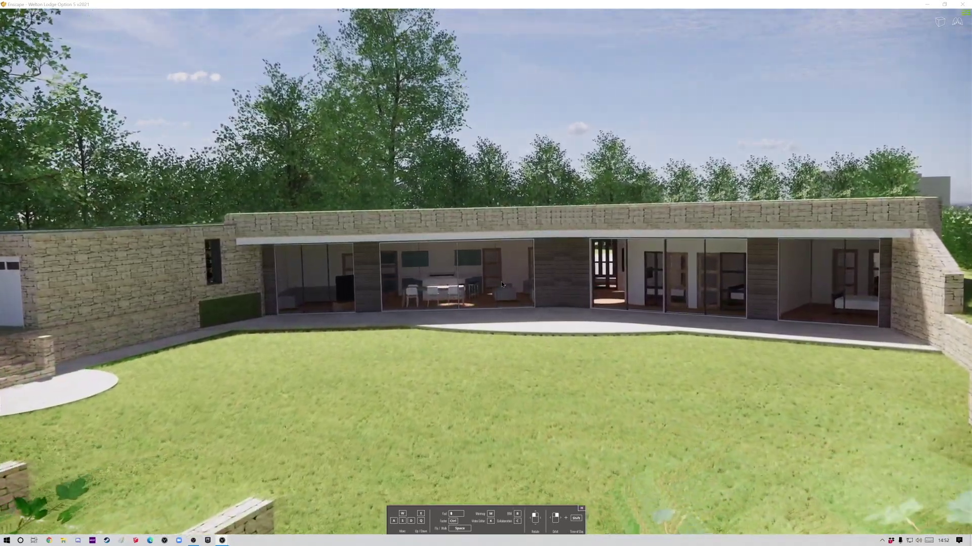
pyautogui.press('w')
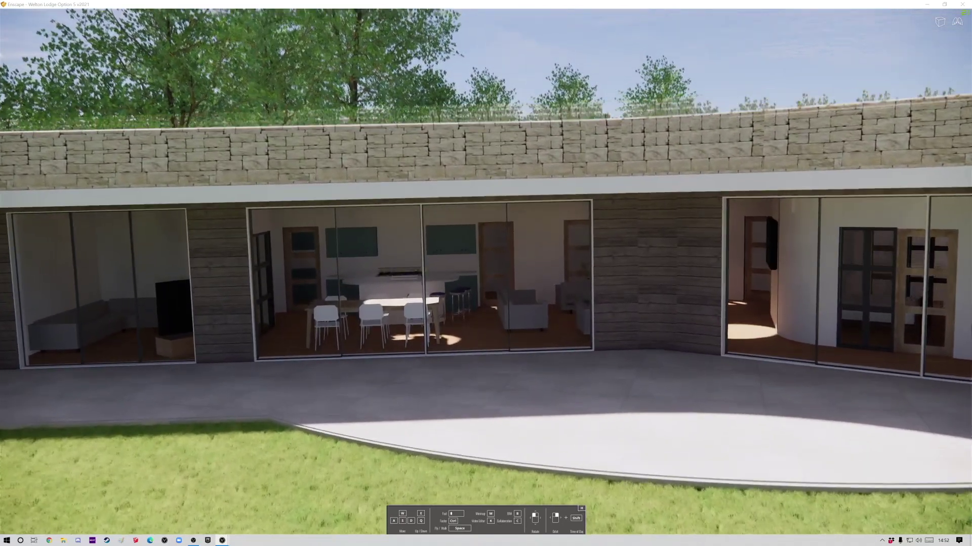
pyautogui.moveTo(467, 342)
pyautogui.mouseDown(button='right')
pyautogui.moveTo(467, 369)
pyautogui.moveTo(467, 342)
pyautogui.mouseUp(button='right')
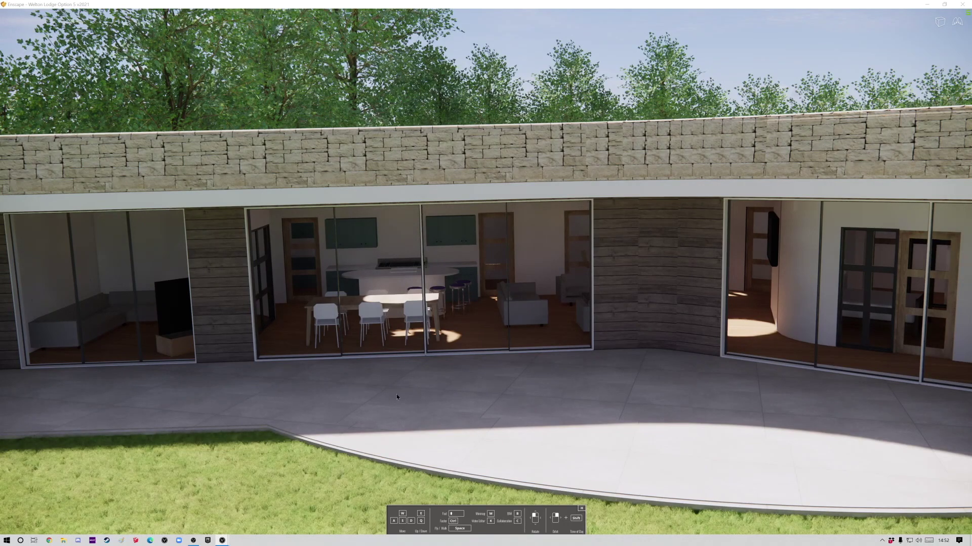
# Fly in over the terrace to the glazing of the kitchen and dining room, adjusting the camera height.
pyautogui.press('w')
pyautogui.press('w')
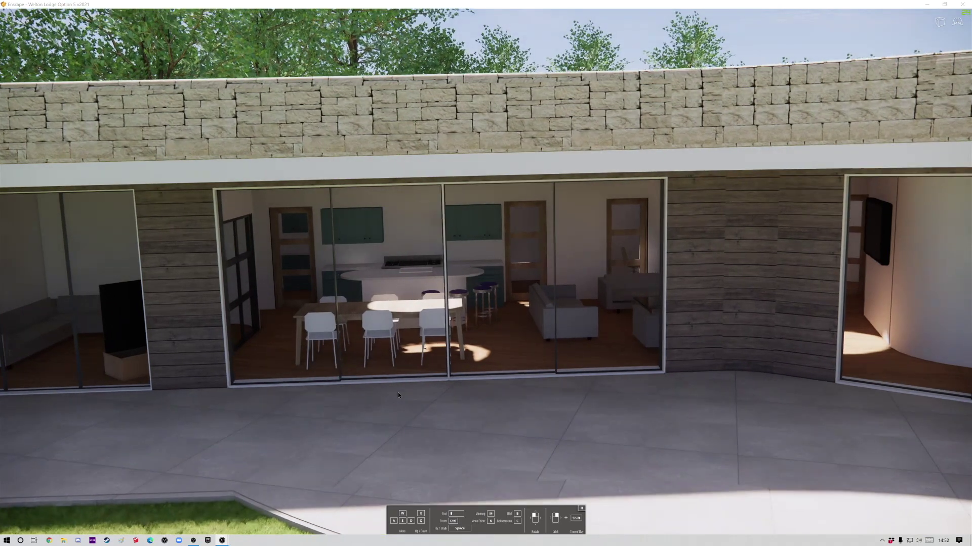
pyautogui.press('w')
pyautogui.press('w')
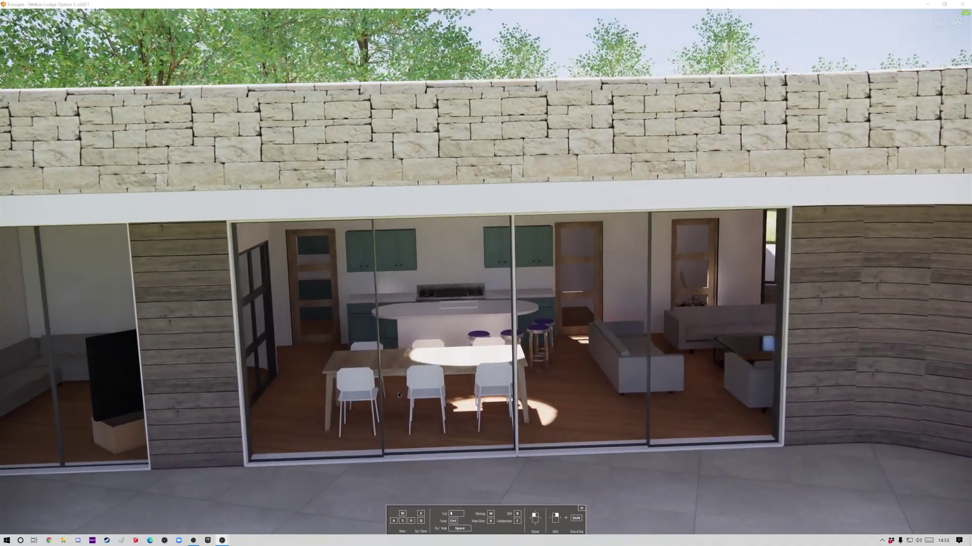
pyautogui.press('w')
pyautogui.press('q')
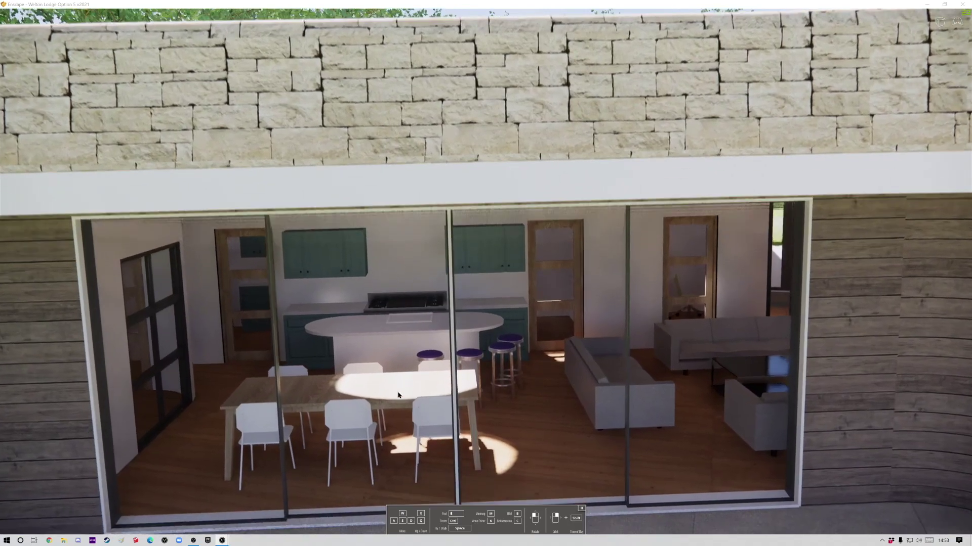
# Pass through the glazing over the dining table and move sideways along the kitchen island.
pyautogui.press('w')
pyautogui.press('e')
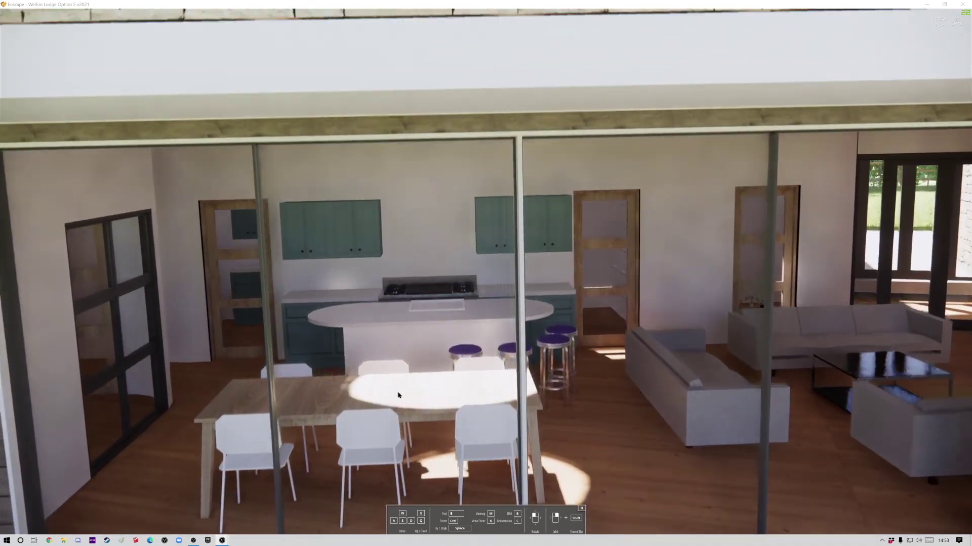
pyautogui.press('q')
pyautogui.press('w')
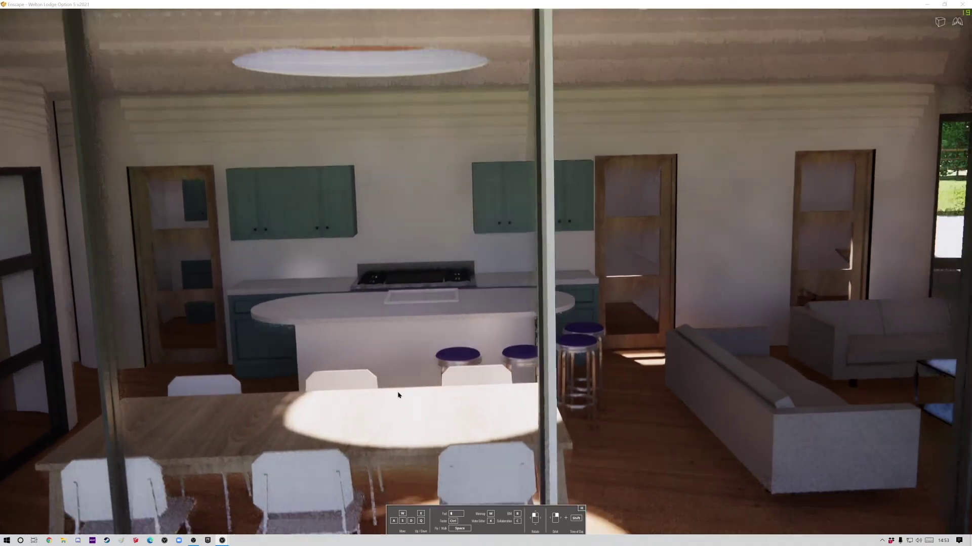
pyautogui.press('w')
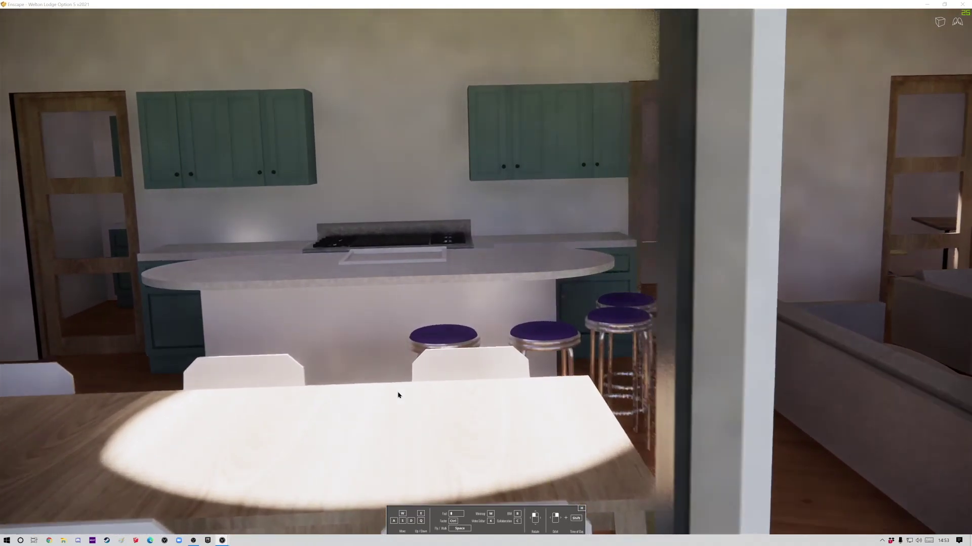
pyautogui.press('a')
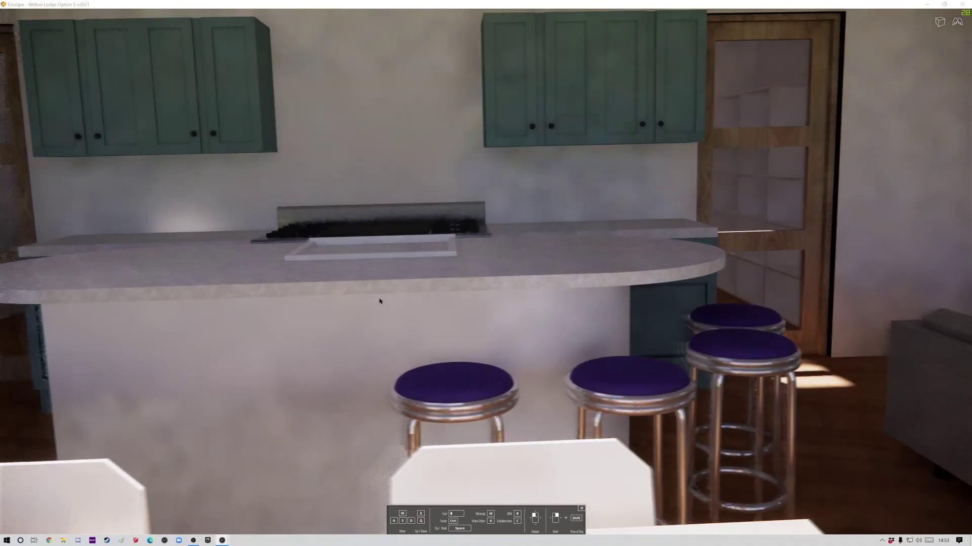
pyautogui.press('a')
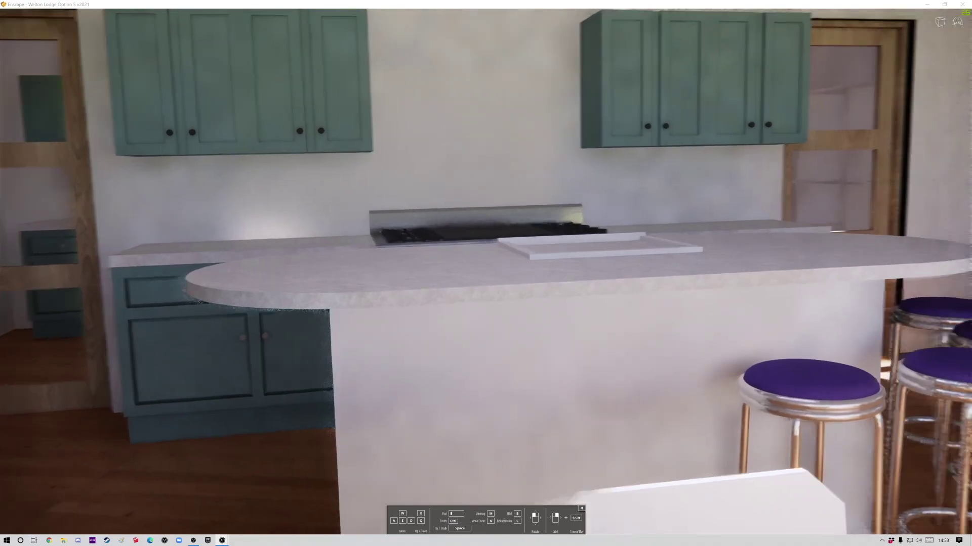
# Turn towards the living area and raise the camera to view the sofas, rooflight and television wall across the kitchen island.
pyautogui.press('a')
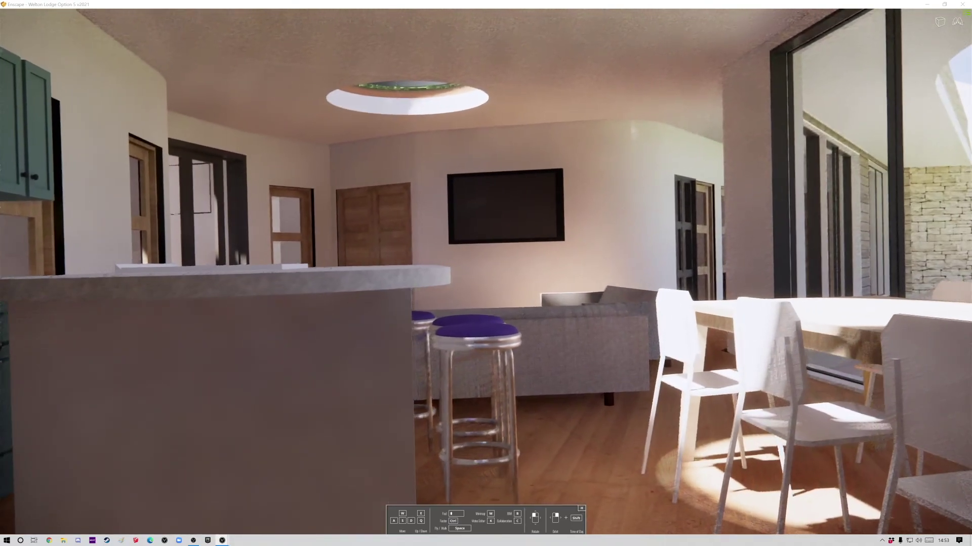
pyautogui.press('e')
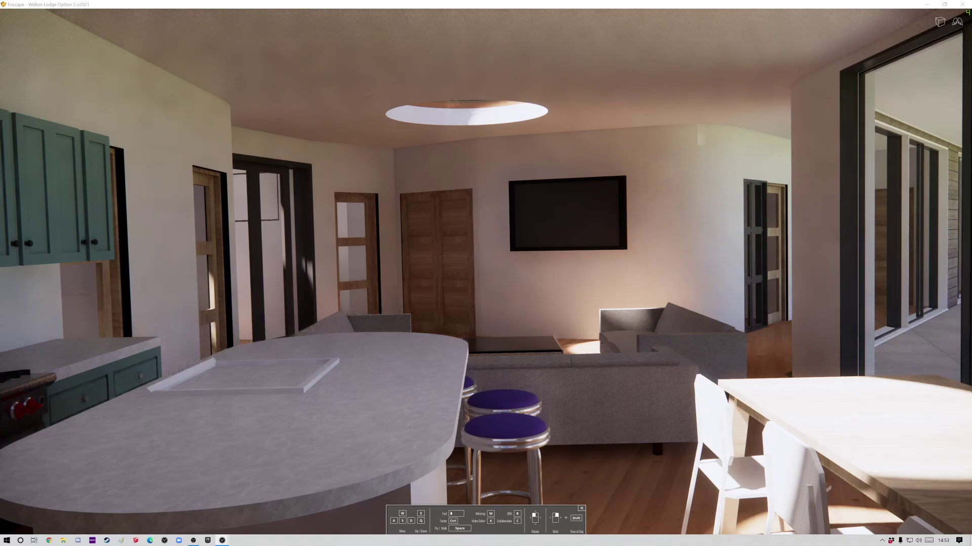
pyautogui.press('a')
pyautogui.press('d')
pyautogui.press('q')
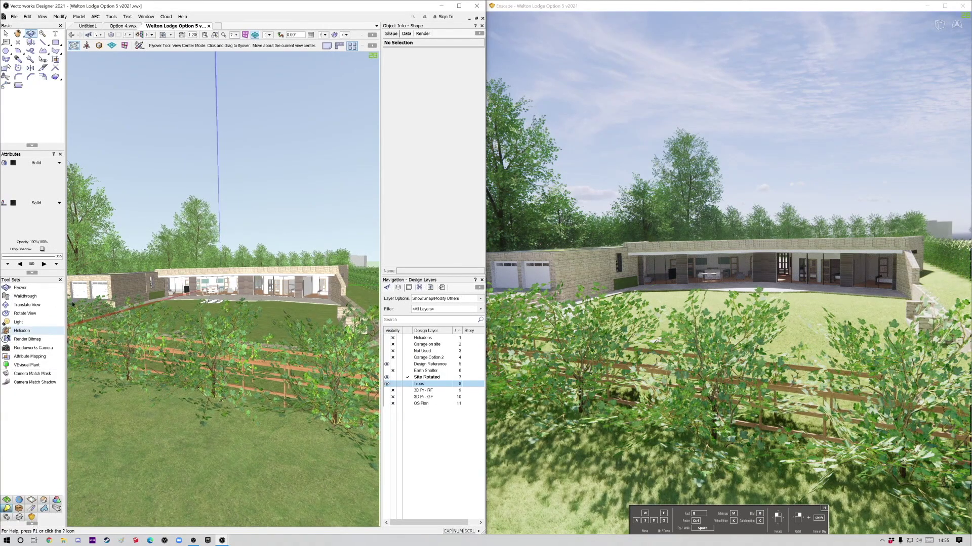
# Walk the Vectorworks view over the garden to the glazed facade, lower the eye level and enter to look along the kitchen island.
pyautogui.click(24, 296)
pyautogui.moveTo(205, 313); pyautogui.dragTo(202, 255)
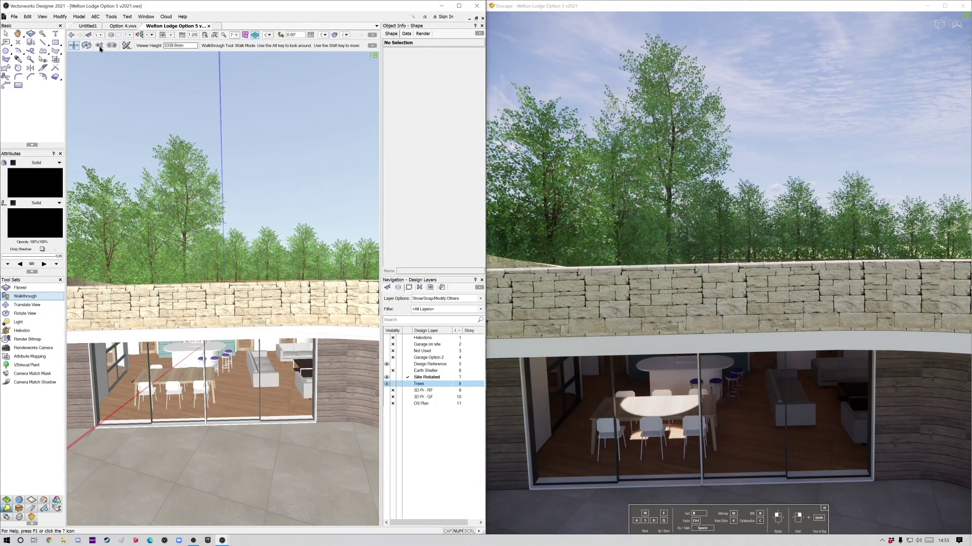
pyautogui.click(99, 46)
pyautogui.moveTo(216, 372)
pyautogui.mouseDown()
pyautogui.moveTo(214, 332)
pyautogui.moveTo(217, 399)
pyautogui.moveTo(216, 384)
pyautogui.mouseUp()
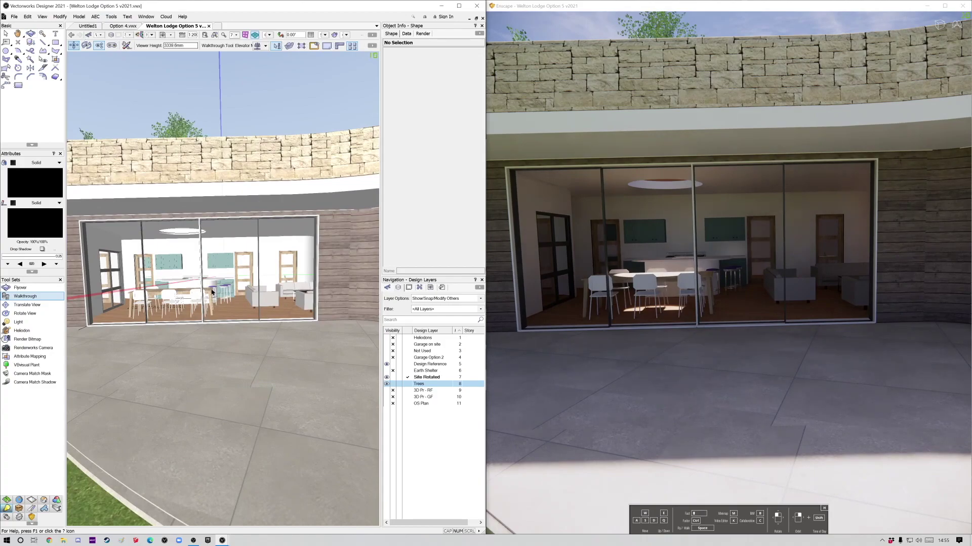
pyautogui.moveTo(213, 292); pyautogui.dragTo(156, 283)
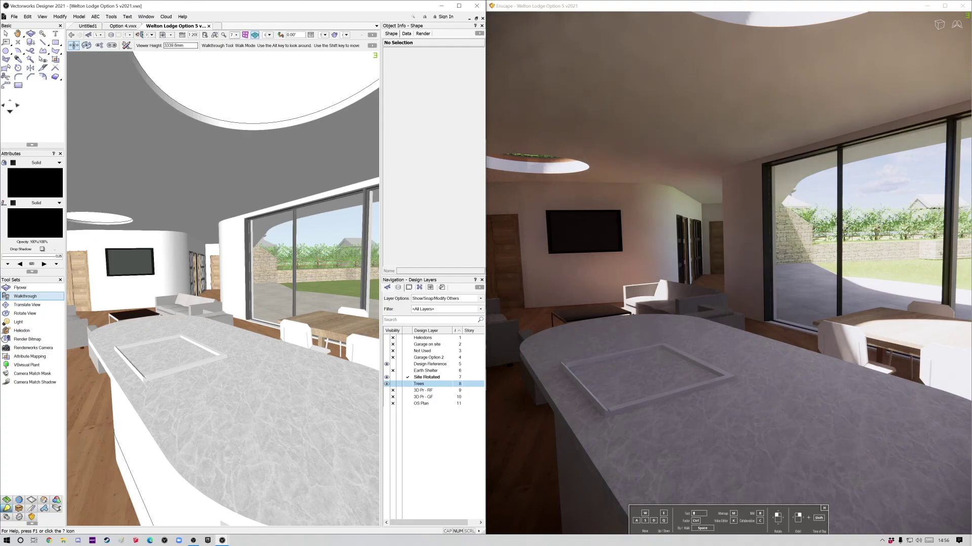
# Open the Enscape Asset Library beside the model view and filter its Accessories by the kitchen tag.
pyautogui.click(31, 517)
pyautogui.click(31, 298)
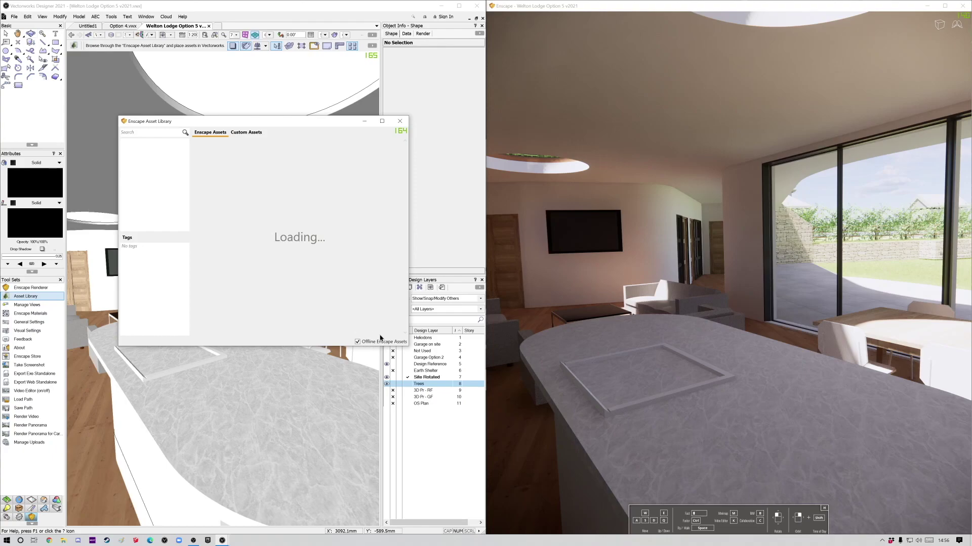
pyautogui.moveTo(429, 127); pyautogui.dragTo(652, 106)
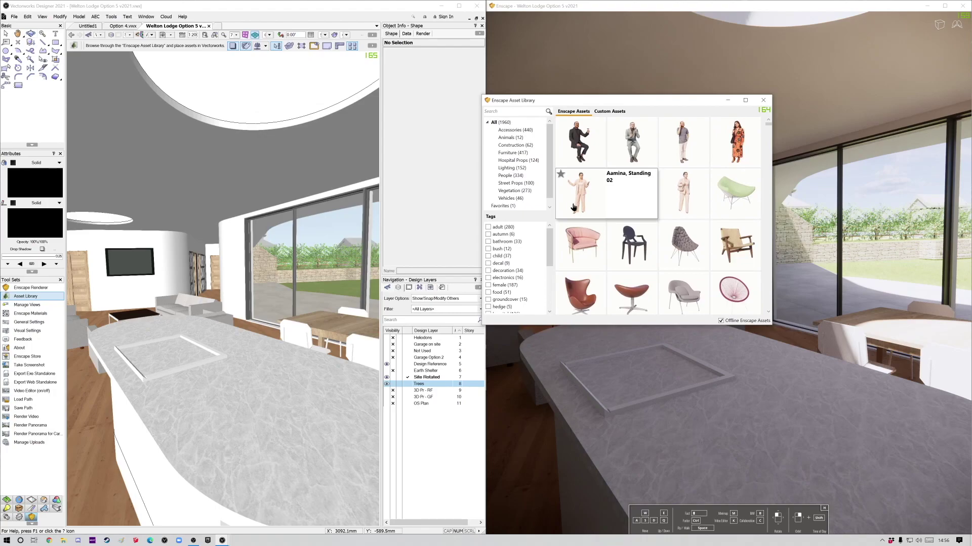
pyautogui.click(511, 131)
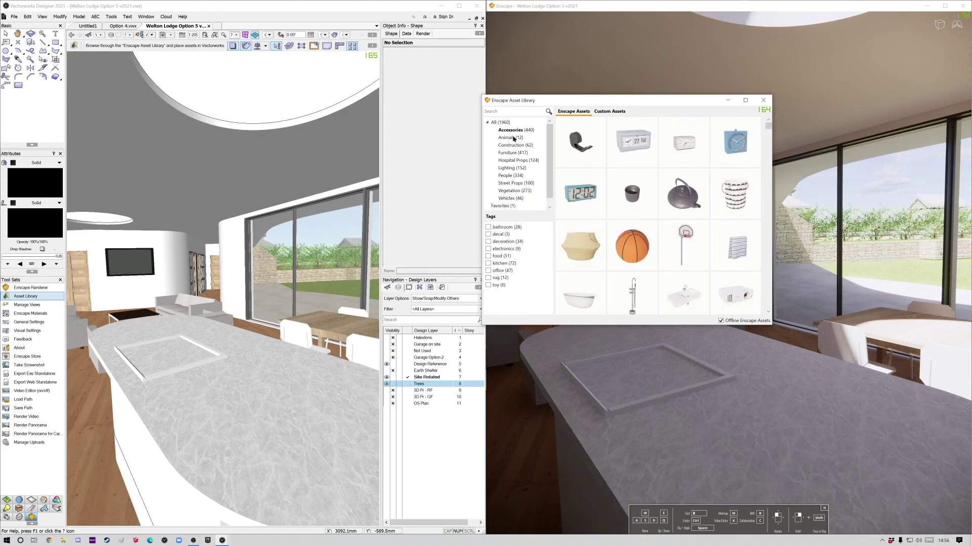
pyautogui.click(488, 264)
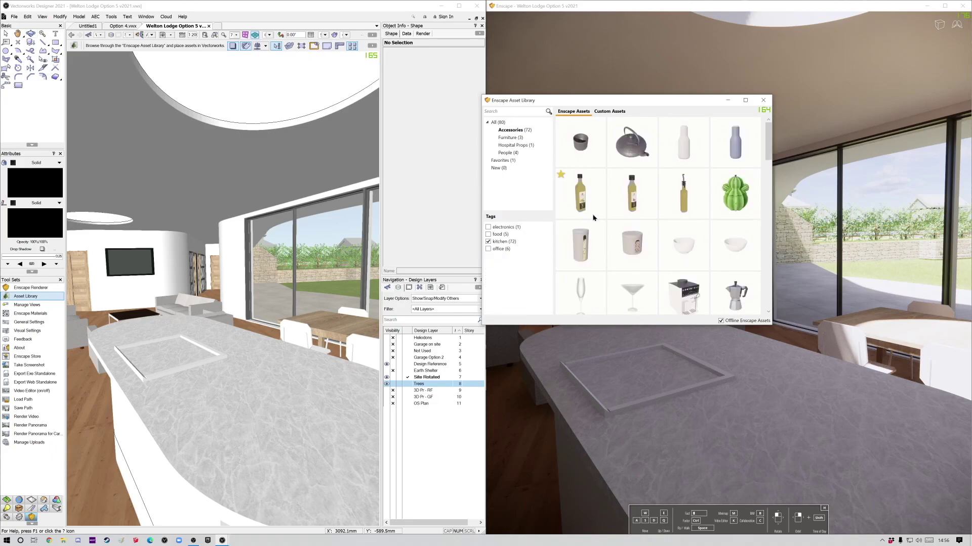
# Place the "Bottle, Olive Oil" asset on the kitchen island's worktop using the Automatic working plane.
pyautogui.moveTo(582, 206)
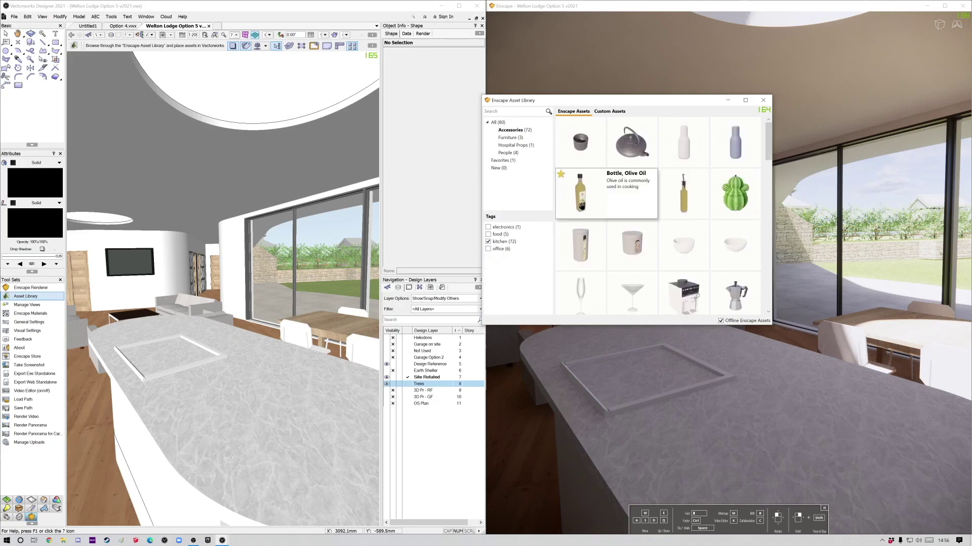
pyautogui.click(581, 205)
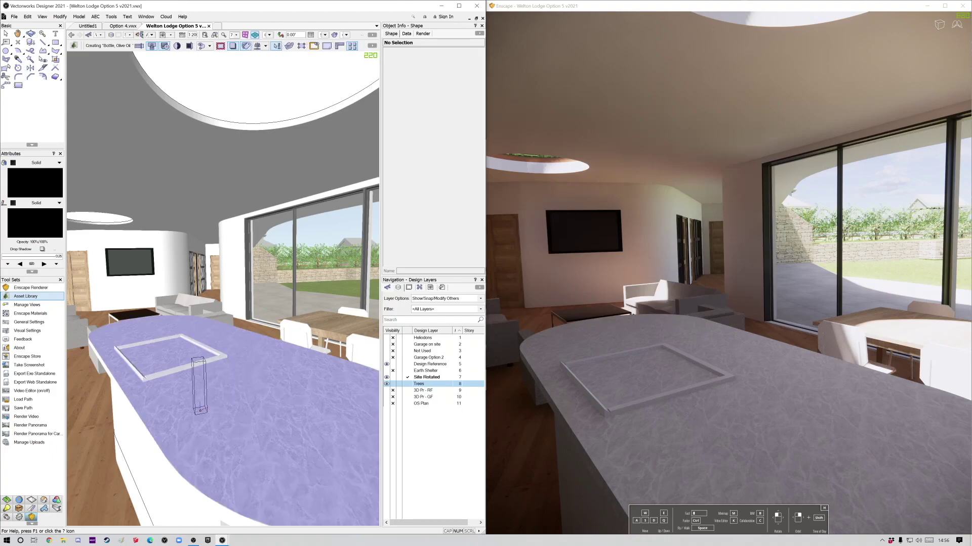
pyautogui.click(171, 35)
pyautogui.click(152, 36)
pyautogui.click(151, 36)
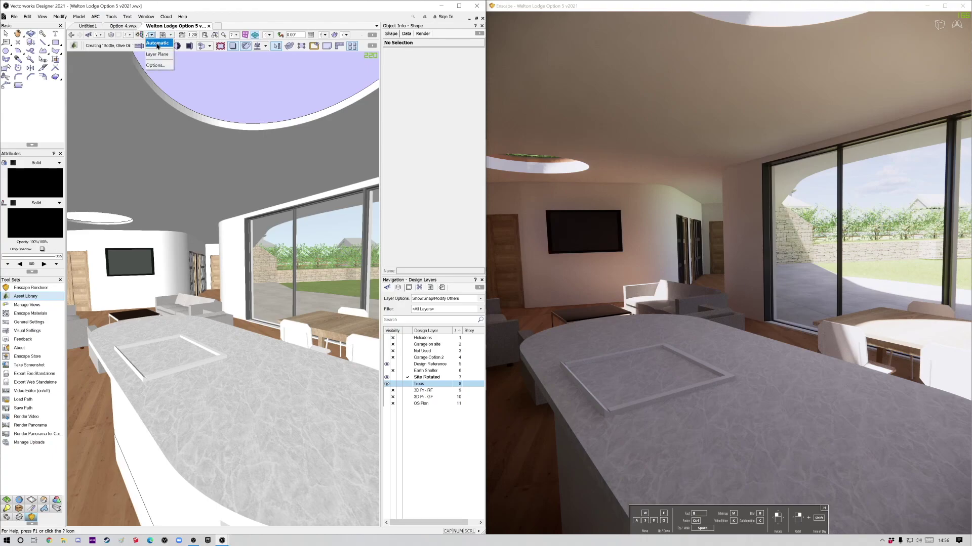
pyautogui.click(257, 371)
pyautogui.click(256, 372)
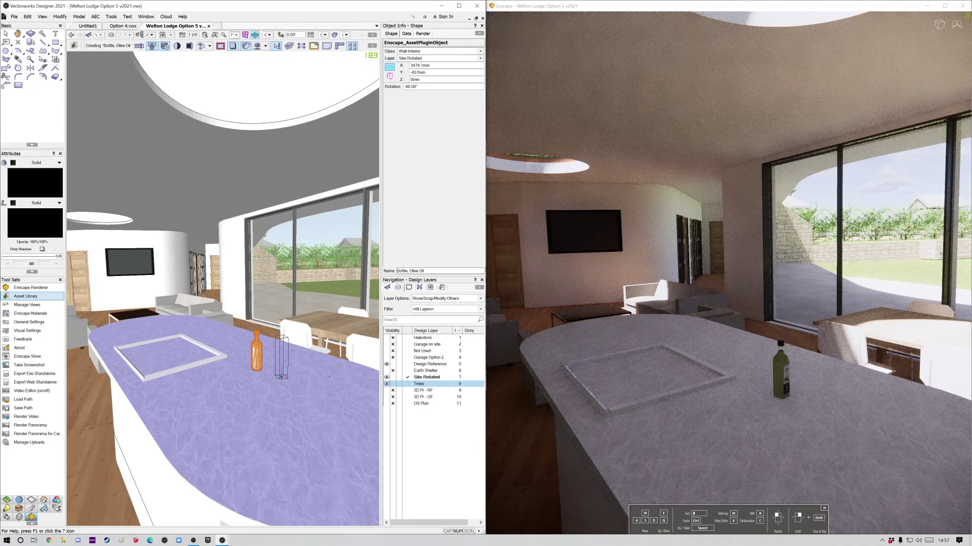
# Place the pasta-filled Canister asset on the island beside the olive oil bottle.
pyautogui.click(222, 540)
pyautogui.click(268, 509)
pyautogui.moveTo(591, 255)
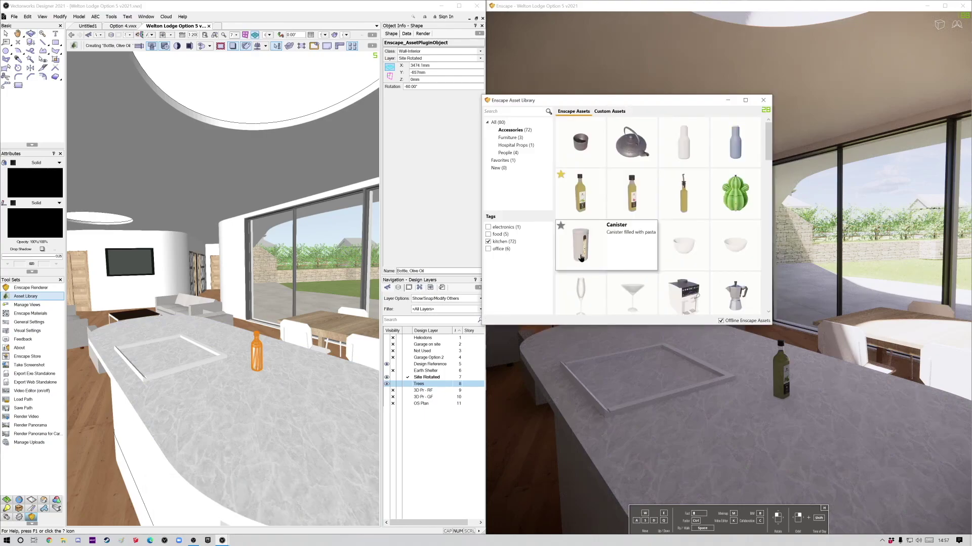
pyautogui.click(581, 258)
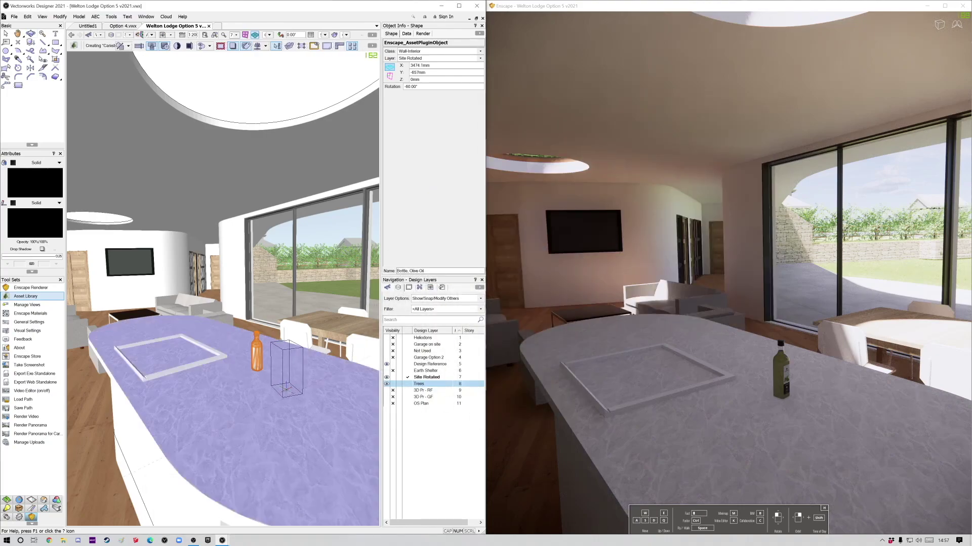
pyautogui.click(291, 389)
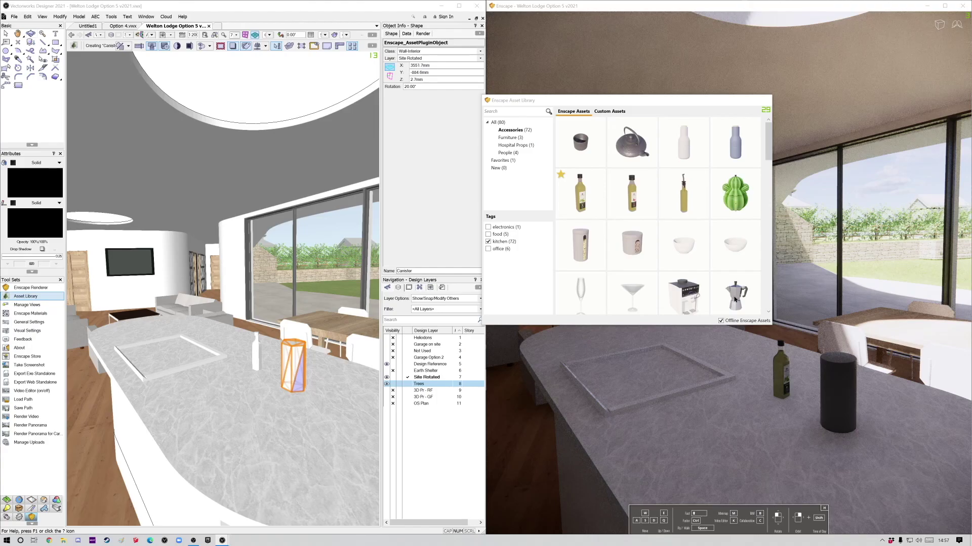
# Place the stovetop coffee maker asset on the island in front of the bottle and canister.
pyautogui.click(735, 299)
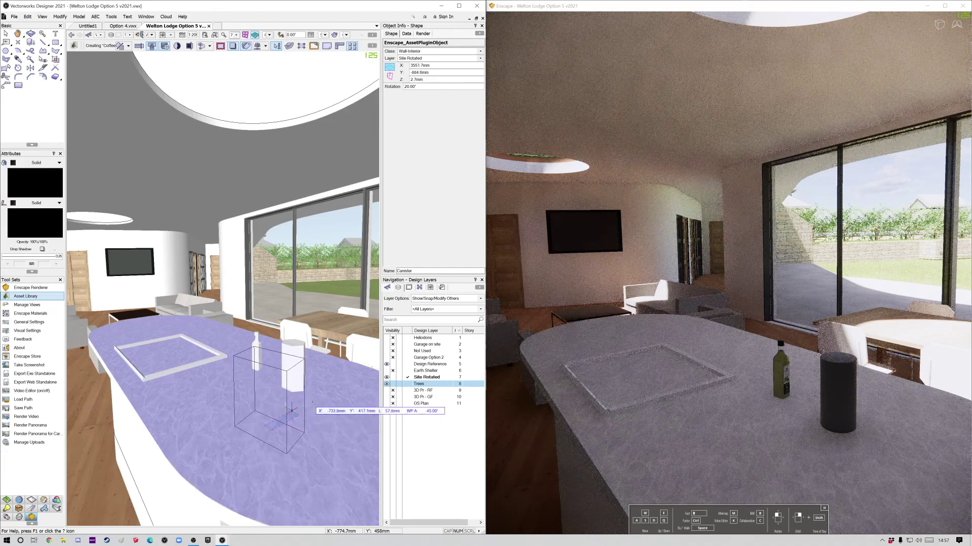
pyautogui.click(292, 411)
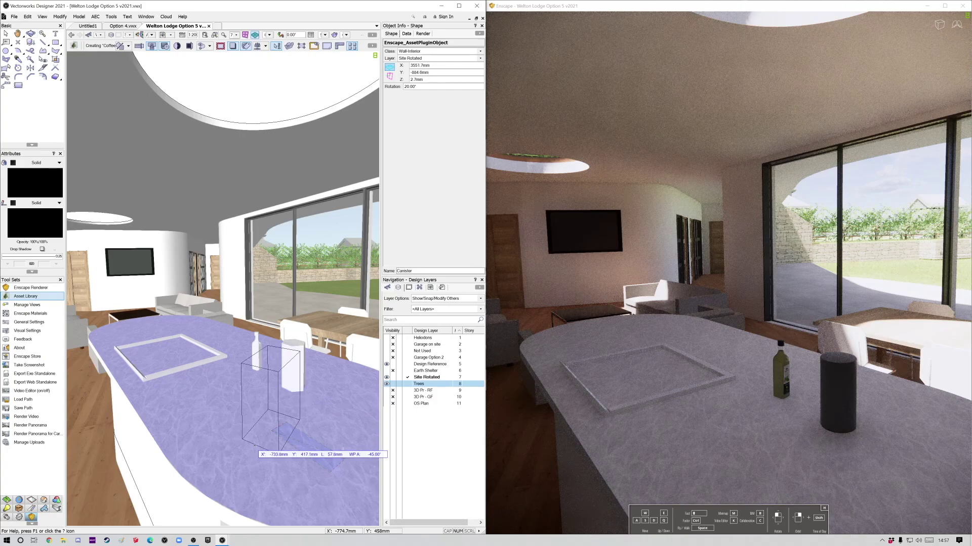
pyautogui.click(254, 446)
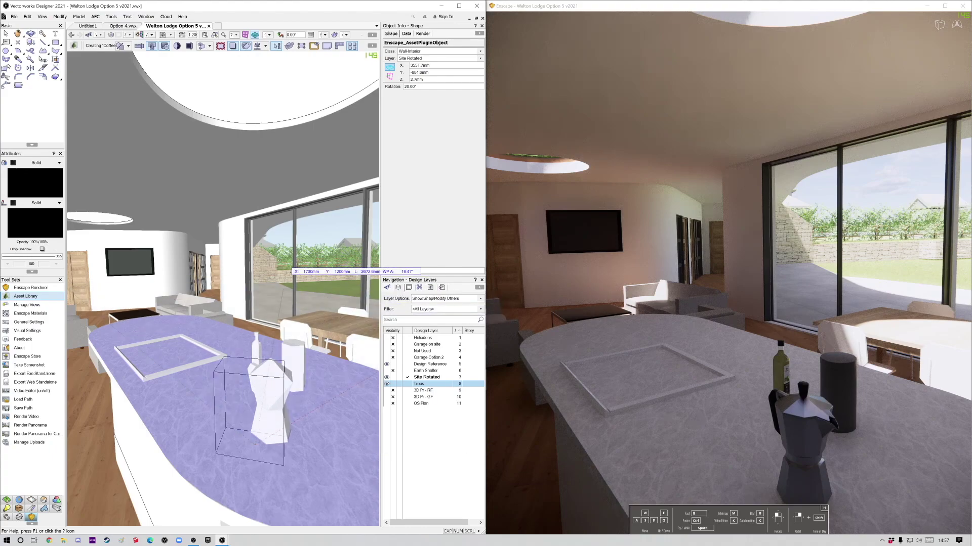
# Find the glass French press, Coffee Maker 03, among the kitchen accessories and place it on the island beside the stovetop coffee maker.
pyautogui.click(222, 541)
pyautogui.click(277, 516)
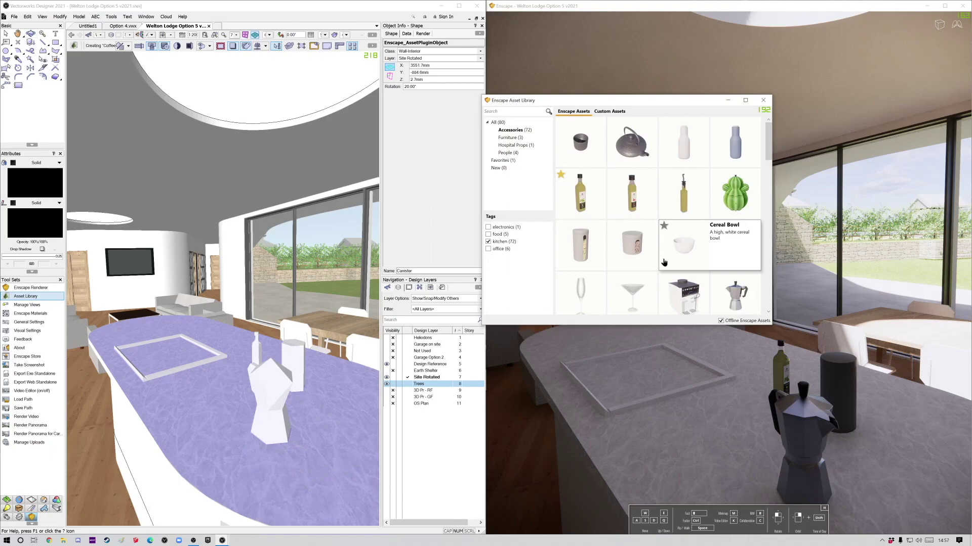
pyautogui.scroll(-5, 665, 263)
pyautogui.moveTo(664, 263)
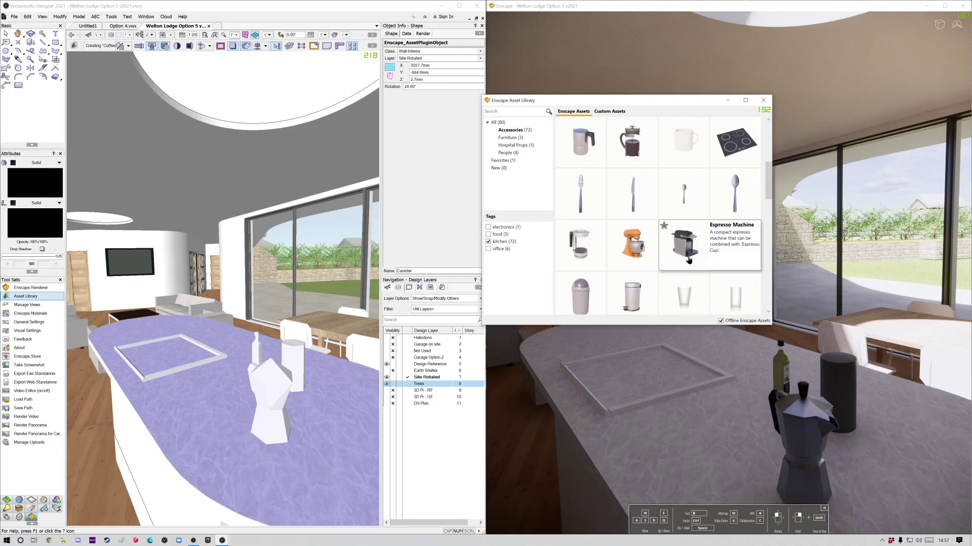
pyautogui.scroll(2, 689, 249)
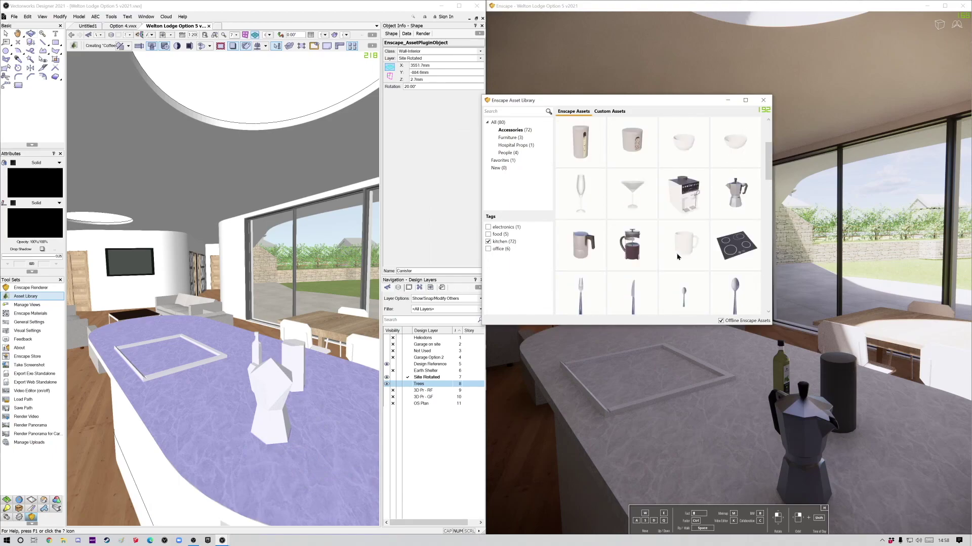
pyautogui.click(636, 255)
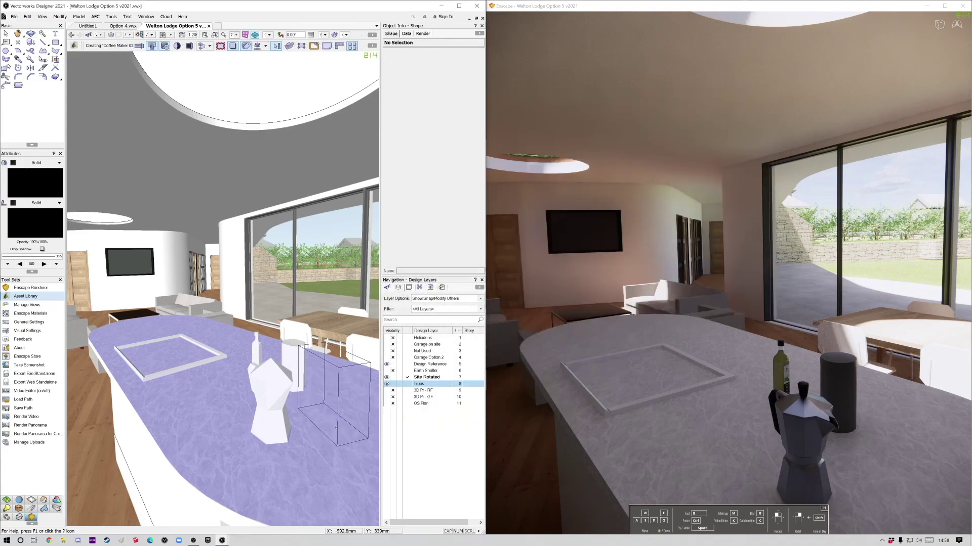
pyautogui.click(336, 426)
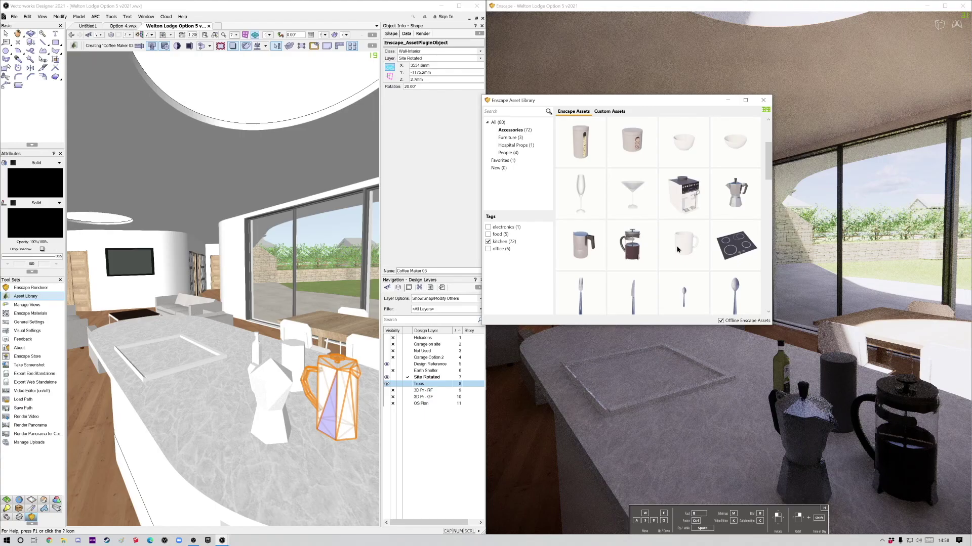
# Place two white coffee mugs on the island in front of the coffee makers.
pyautogui.click(677, 249)
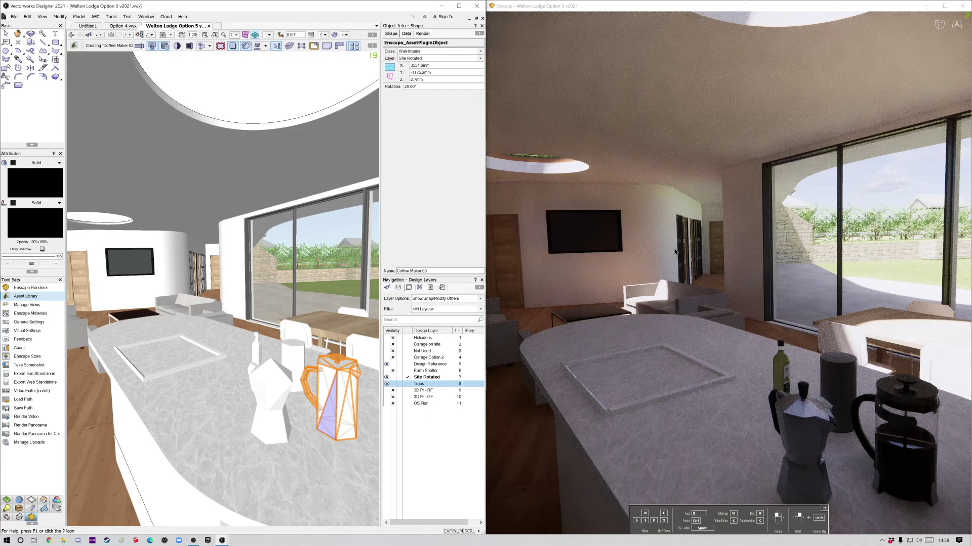
pyautogui.click(217, 435)
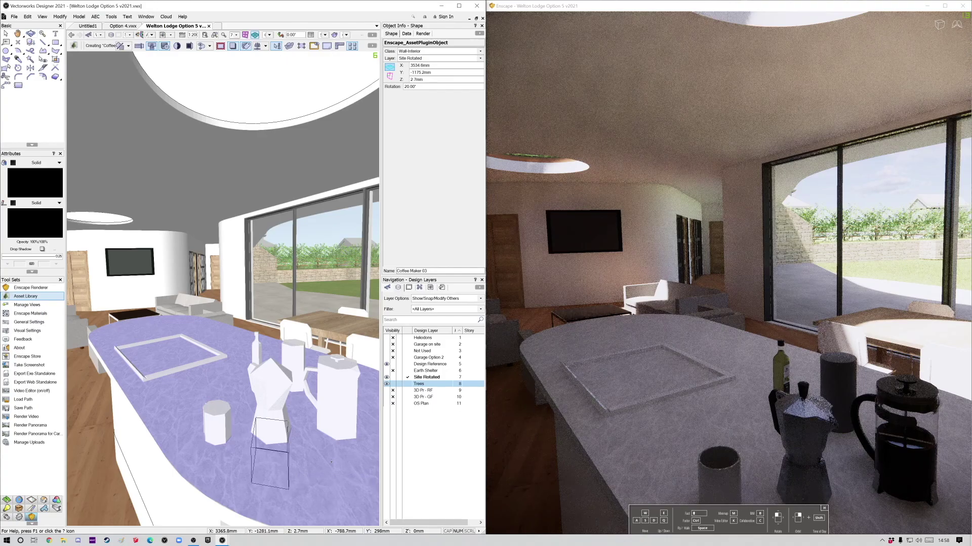
pyautogui.click(270, 453)
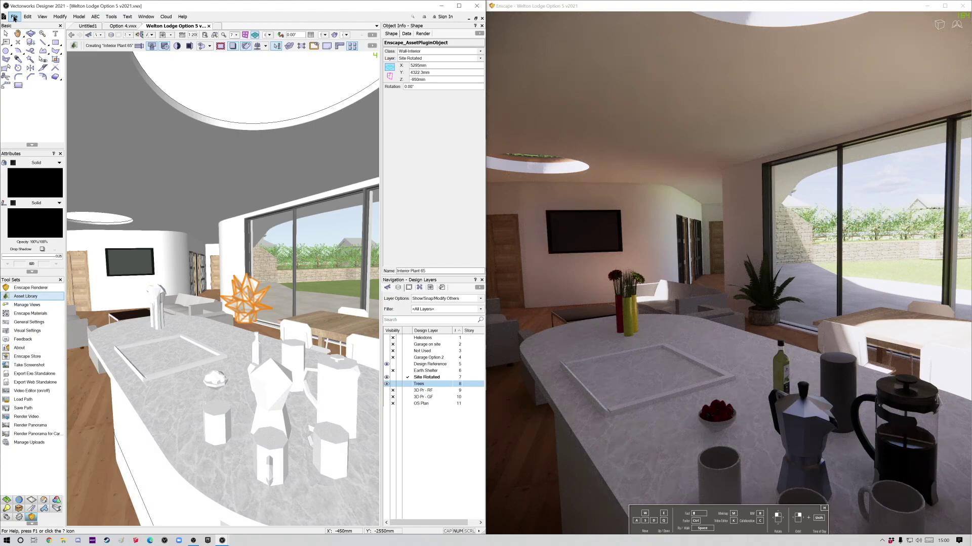
# Save the Vectorworks drawing with the newly placed interior assets.
pyautogui.click(14, 18)
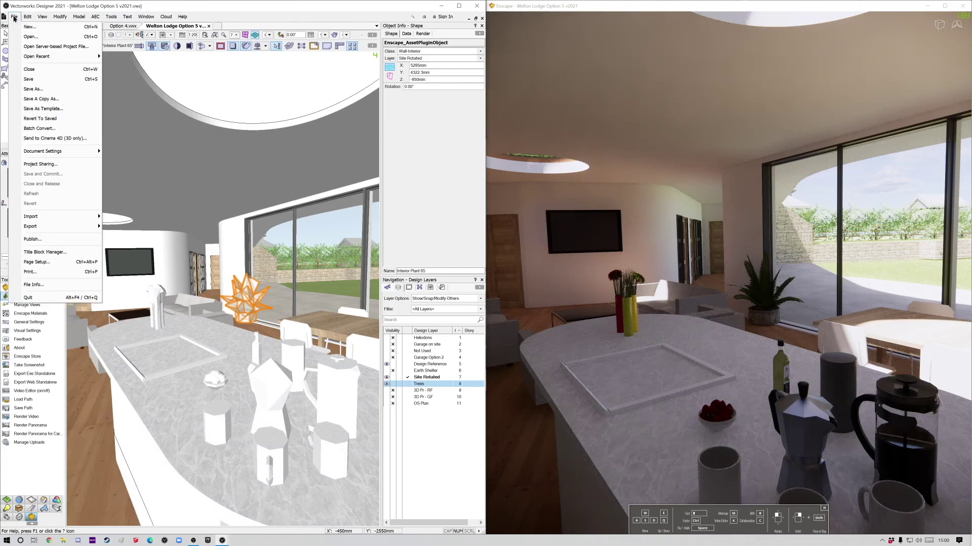
pyautogui.click(34, 80)
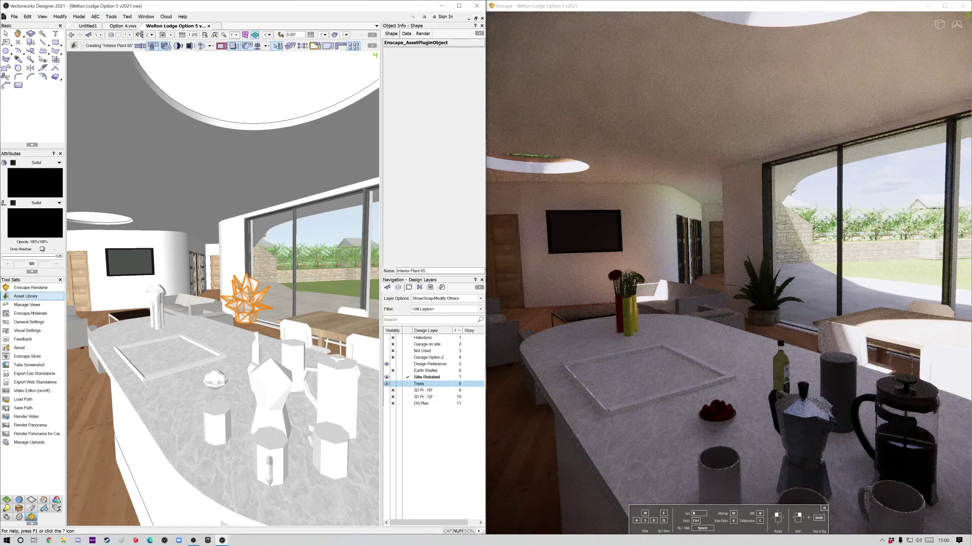
# Maximise Enscape, shift the time of day to compare sunlight across the furnished kitchen, and dock it beside Vectorworks again.
pyautogui.click(945, 5)
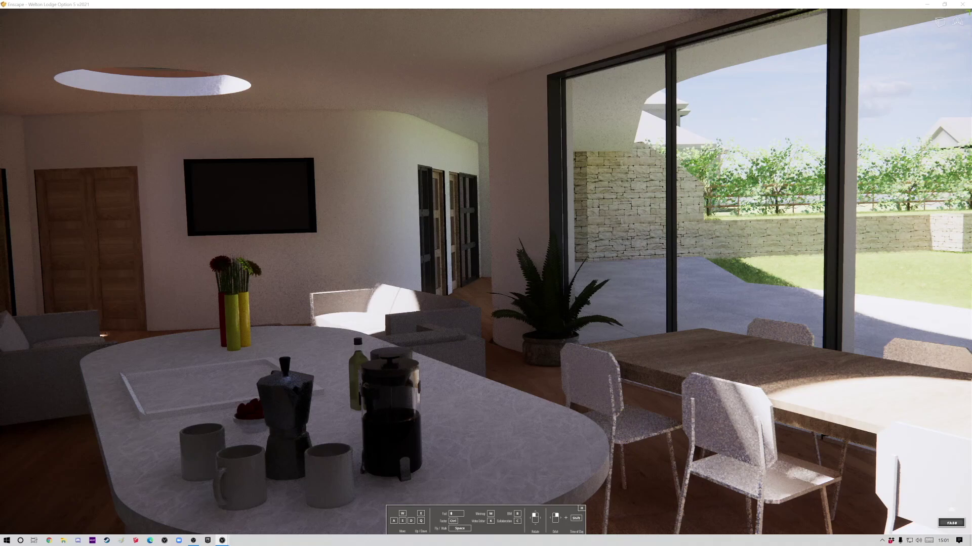
pyautogui.keyDown('shift'); pyautogui.moveTo(486, 274); pyautogui.dragTo(354, 273, button='right'); pyautogui.keyUp('shift')
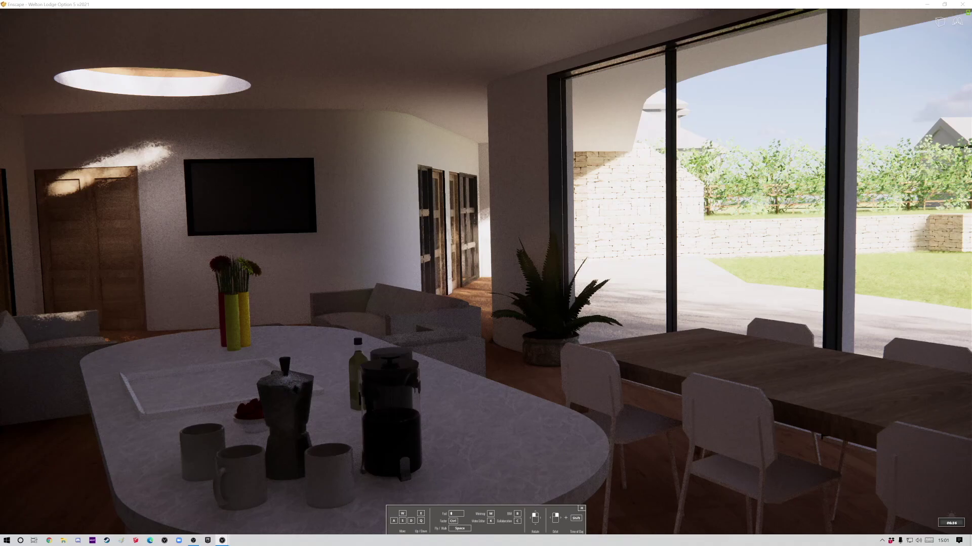
pyautogui.keyDown('shift'); pyautogui.moveTo(486, 273); pyautogui.dragTo(607, 273, button='right'); pyautogui.keyUp('shift')
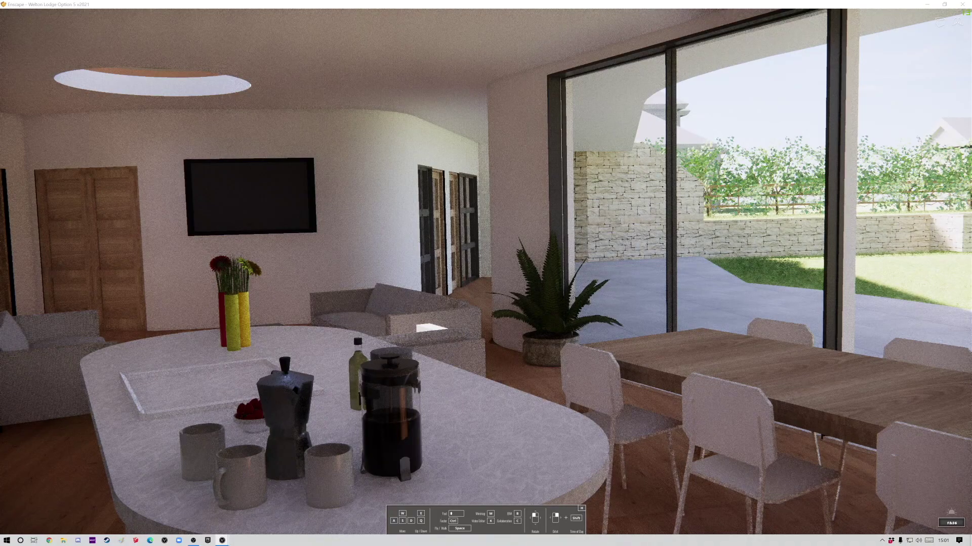
pyautogui.press('super+Right')
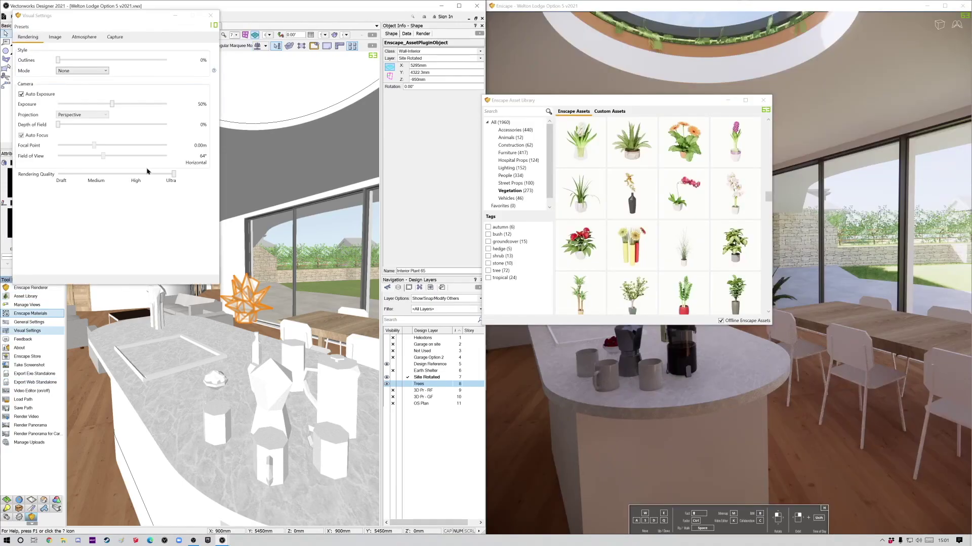
# Open the Capture settings and review the available resolutions, leaving Ultra HD selected.
pyautogui.click(115, 36)
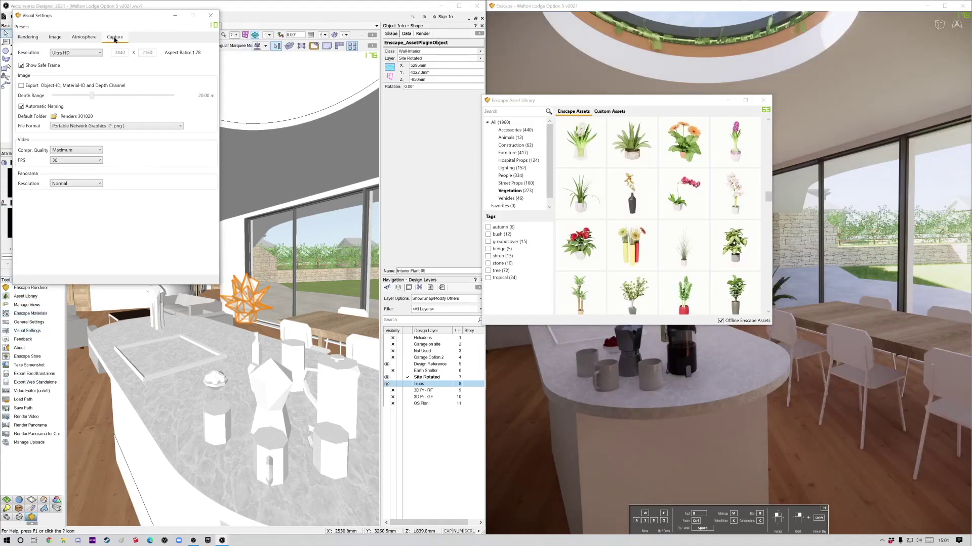
pyautogui.click(76, 52)
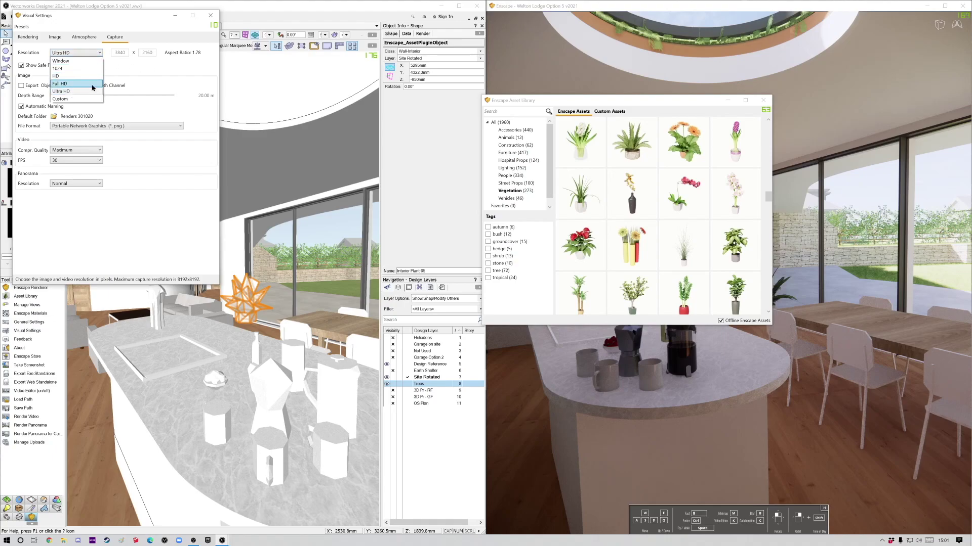
pyautogui.click(142, 70)
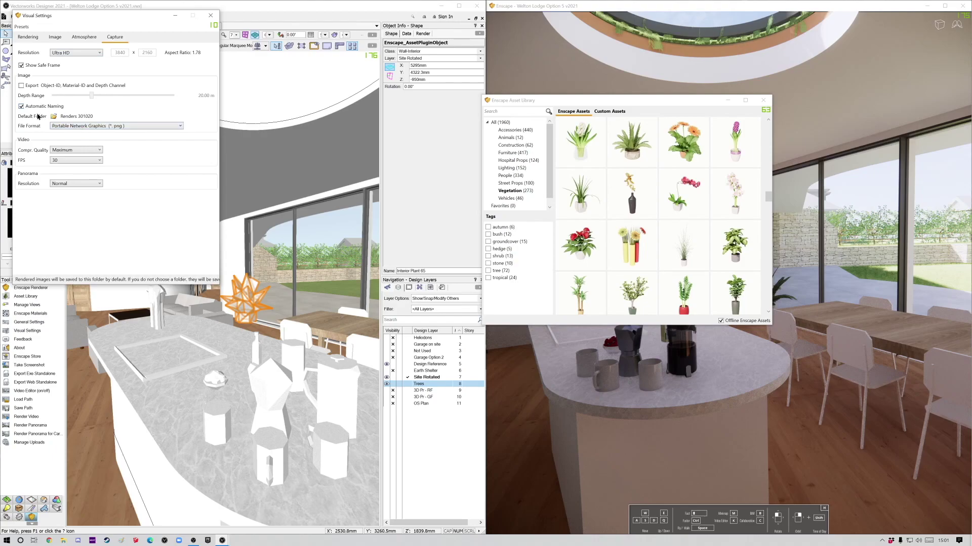
# Browse for the default capture folder on New Volume (D:), going into Twinmotion Projects and its Welton Lodge folder.
pyautogui.click(53, 116)
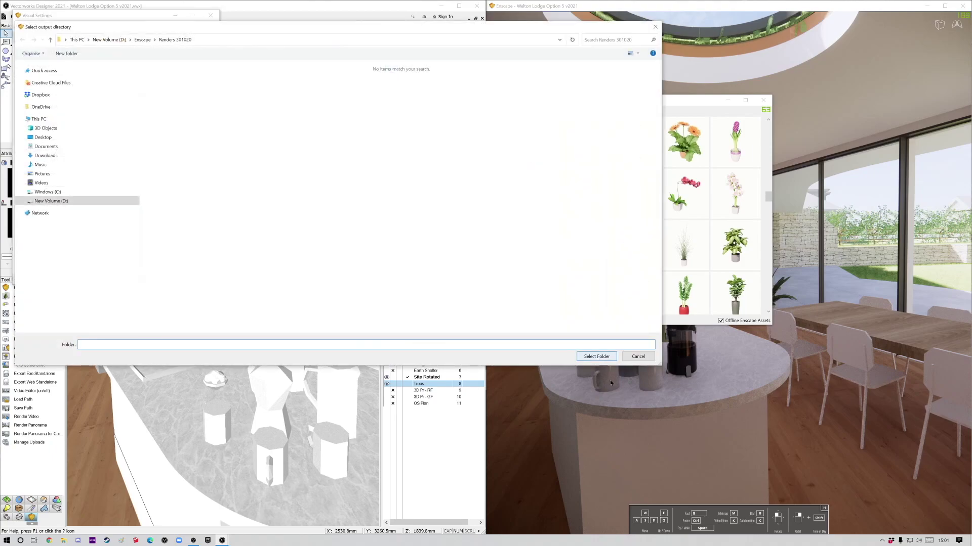
pyautogui.click(83, 202)
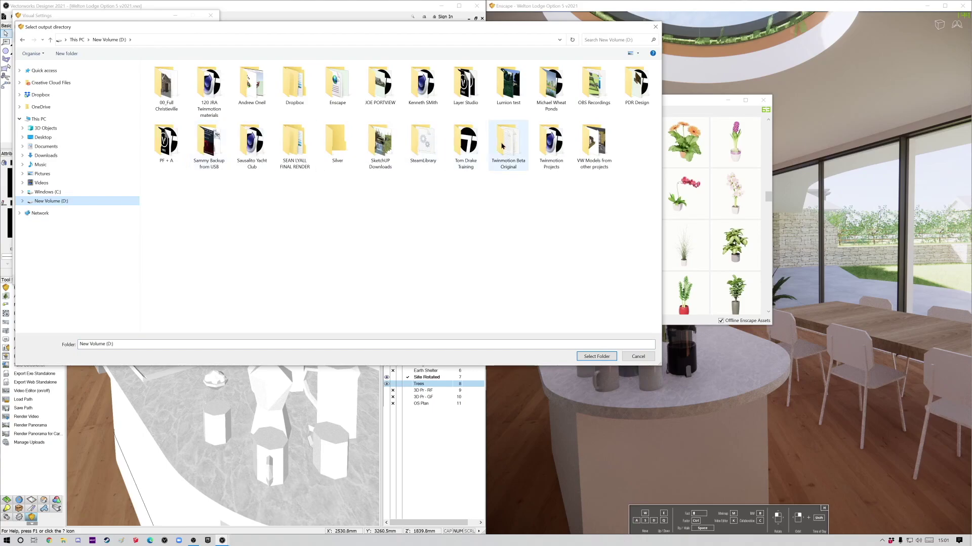
pyautogui.click(550, 147)
pyautogui.doubleClick(550, 147)
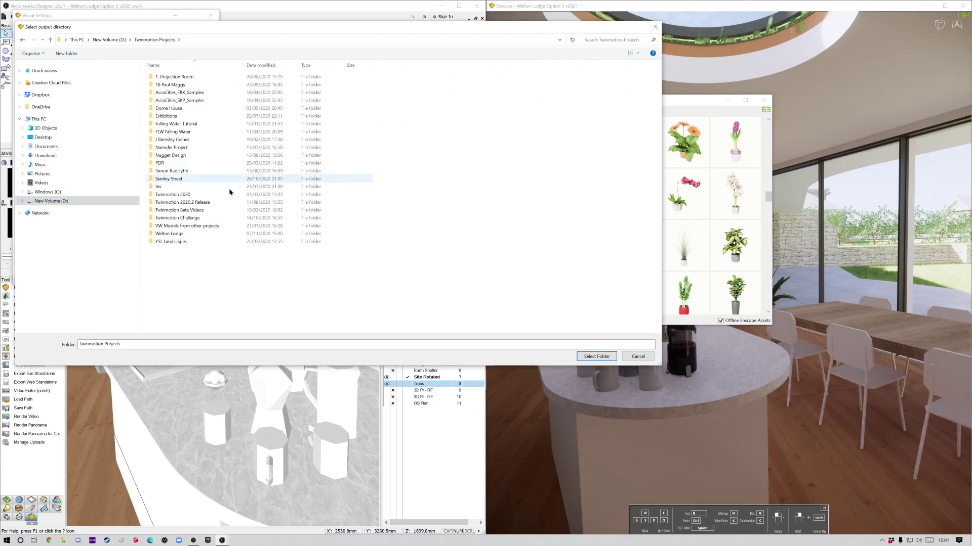
pyautogui.doubleClick(161, 237)
# Create a folder named Enscape 2.9 inside Welton Lodge and select it as the default capture folder.
pyautogui.rightClick(187, 183)
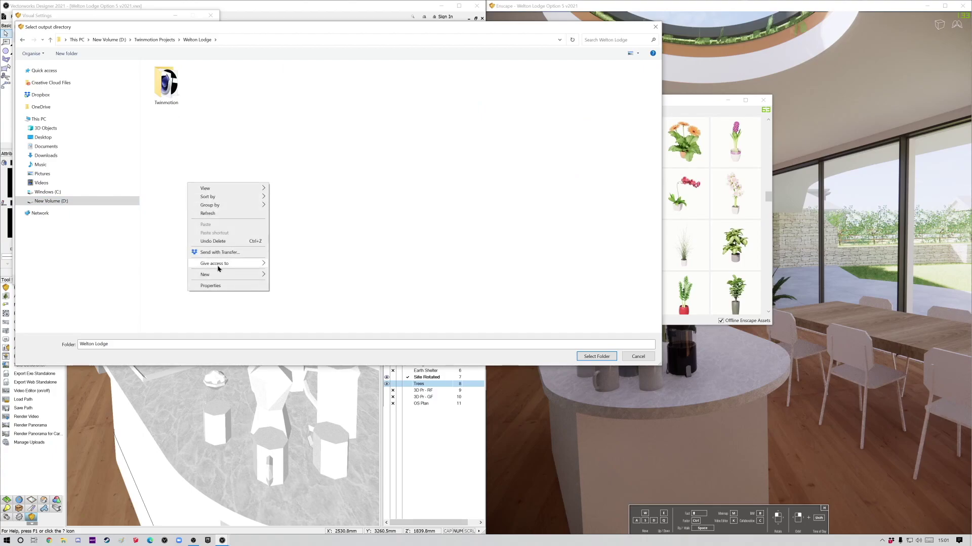
pyautogui.moveTo(267, 278)
pyautogui.click(304, 277)
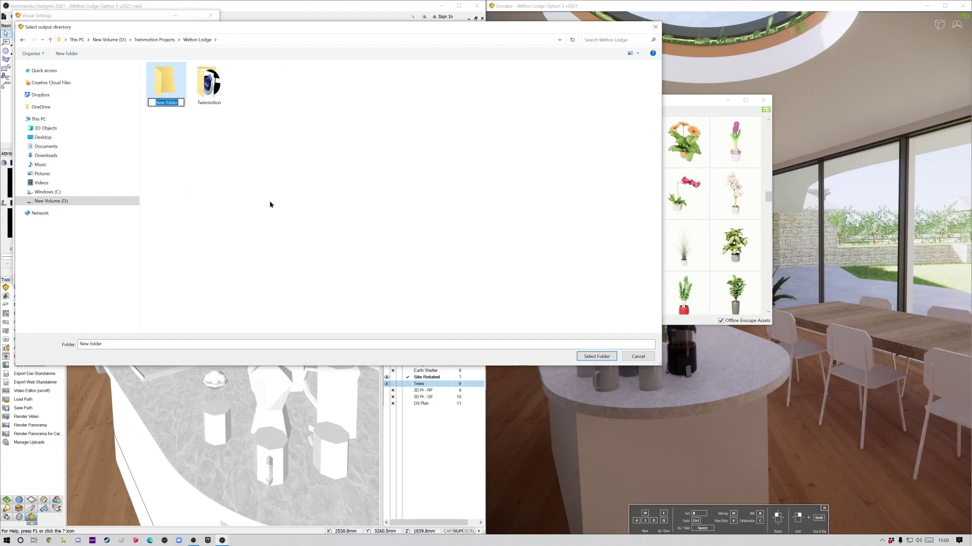
pyautogui.write('Enscape 2.9')
pyautogui.press('Return')
pyautogui.doubleClick(167, 83)
pyautogui.click(596, 356)
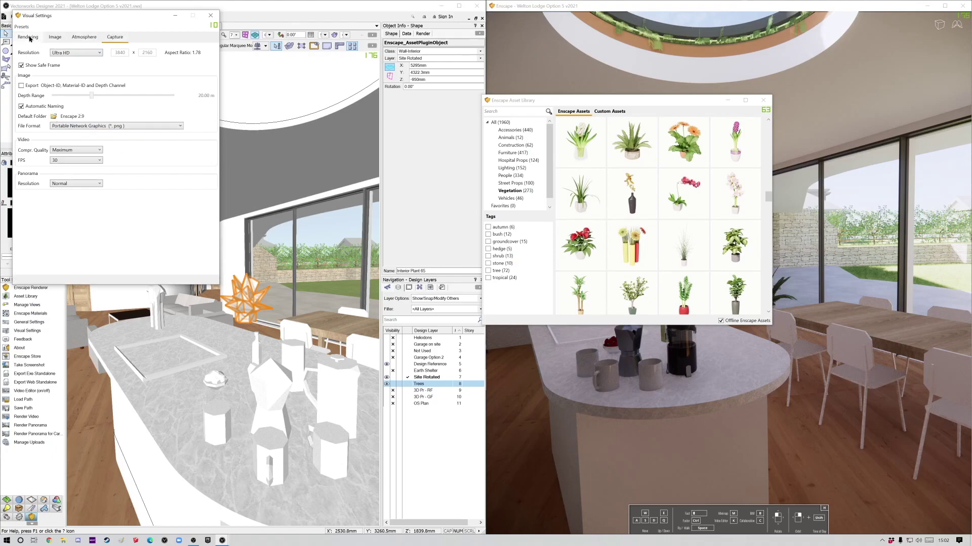
# Enable Auto Contrast in the visual image settings and dismiss the settings window.
pyautogui.click(55, 38)
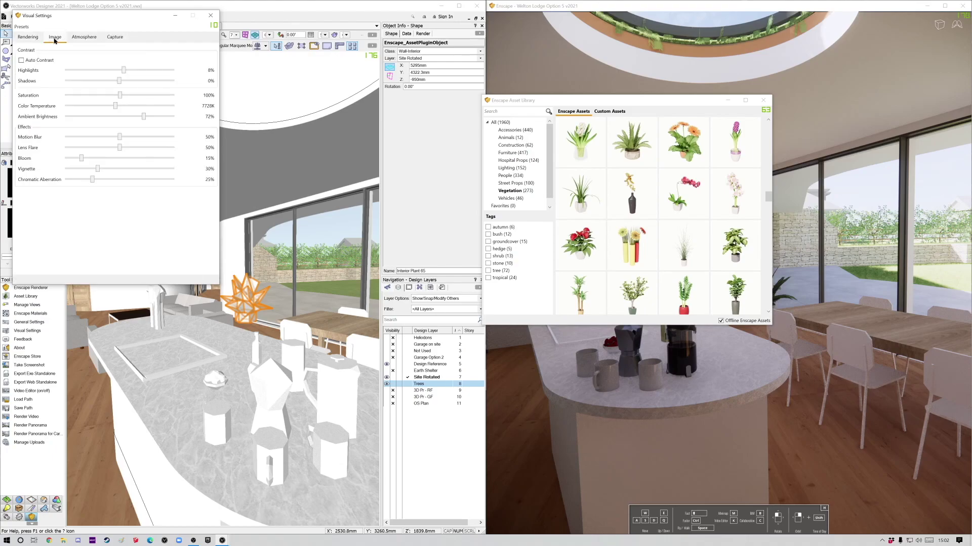
pyautogui.click(22, 61)
pyautogui.click(177, 16)
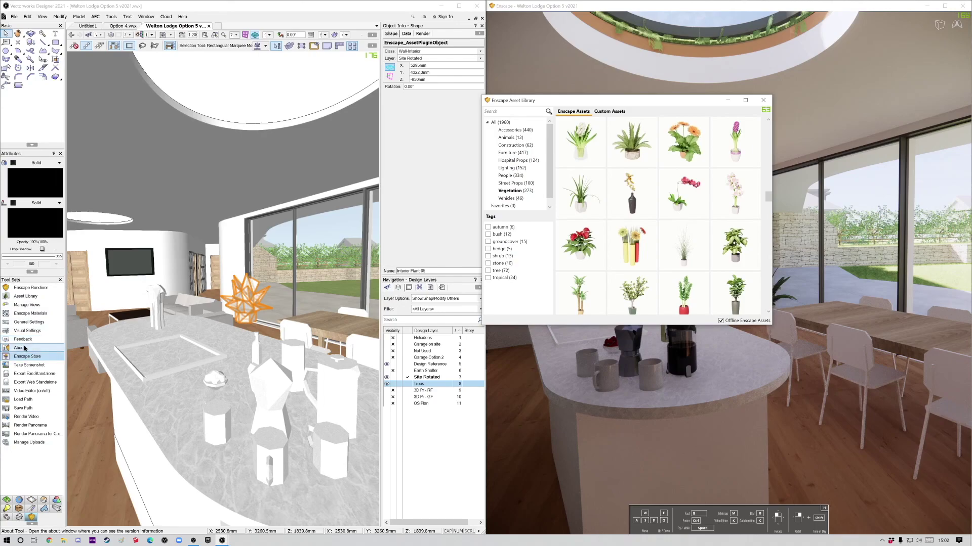
# Take an Enscape screenshot of the furnished kitchen, reframing the island and living area within the safe frame before confirming.
pyautogui.click(34, 369)
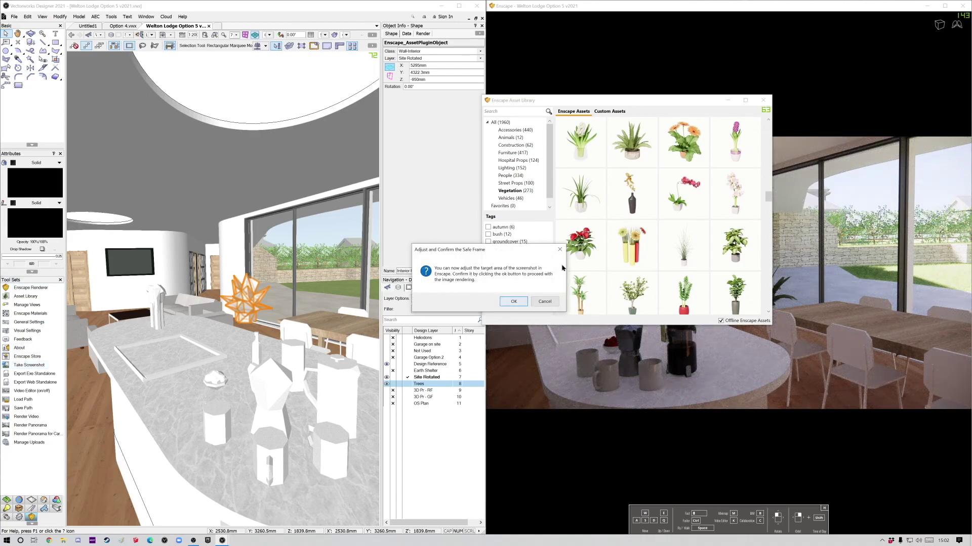
pyautogui.moveTo(895, 308); pyautogui.dragTo(892, 288)
pyautogui.click(515, 302)
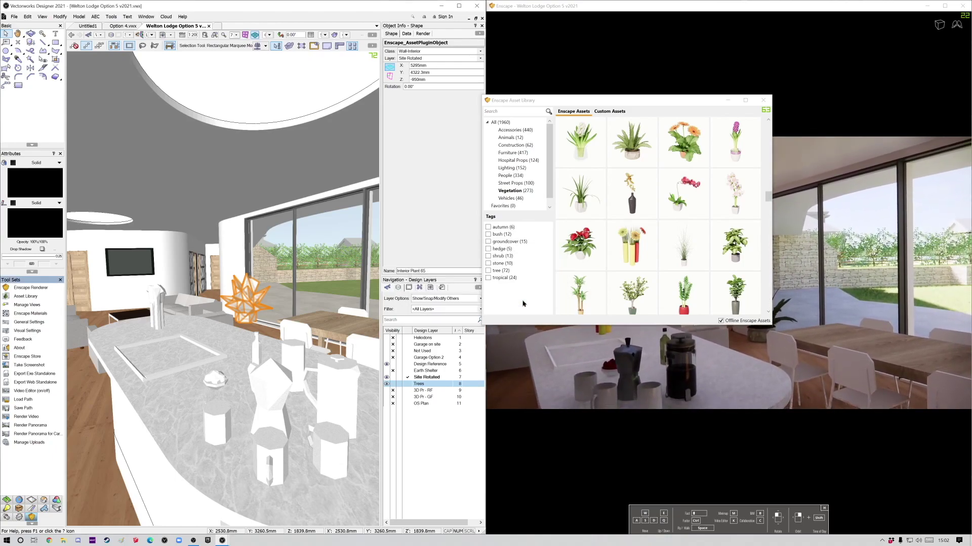
pyautogui.click(523, 304)
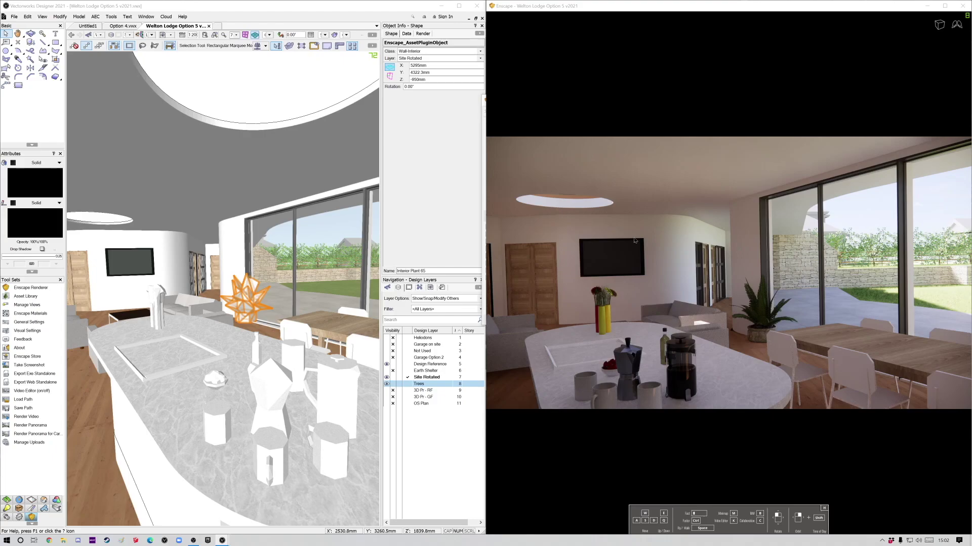
pyautogui.hotkey('shift', 'F11')
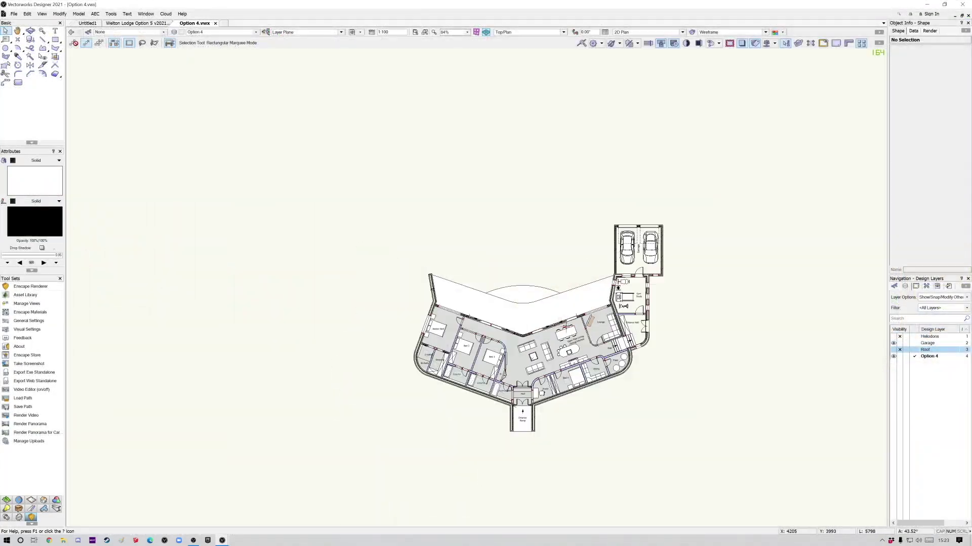
# Turn the Option 4 plan into a 3D cutaway view framed on the kitchen and living area, leaving nothing selected.
pyautogui.scroll(1, 565, 328)
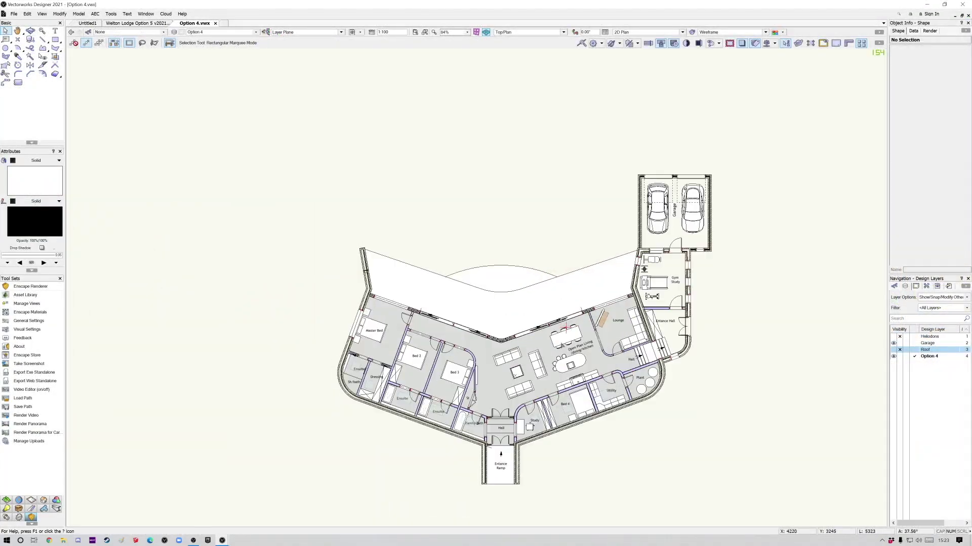
pyautogui.hotkey('shift', 'c')
pyautogui.moveTo(587, 441); pyautogui.dragTo(332, 368)
pyautogui.press('c')
pyautogui.moveTo(425, 228); pyautogui.dragTo(590, 381)
pyautogui.scroll(3, 556, 334)
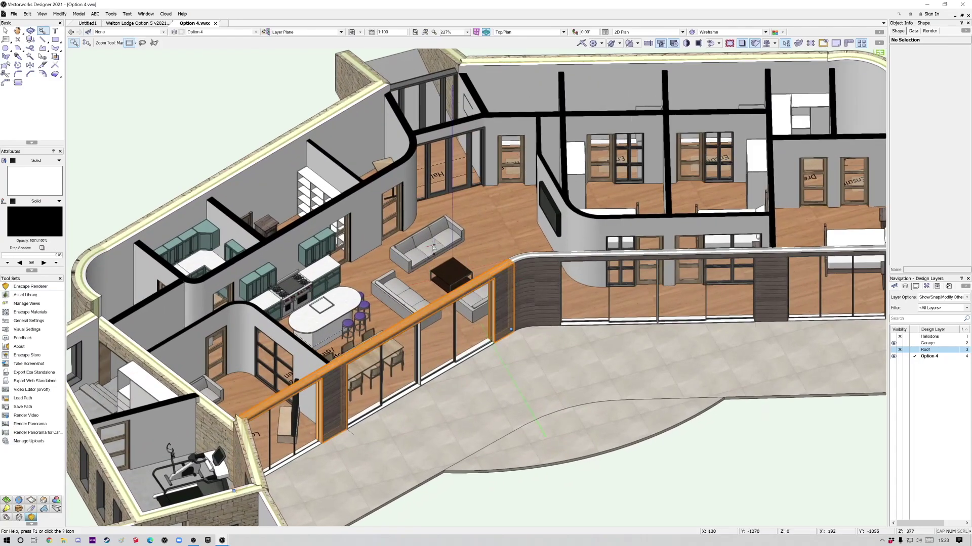
pyautogui.press('x')
pyautogui.click(268, 179)
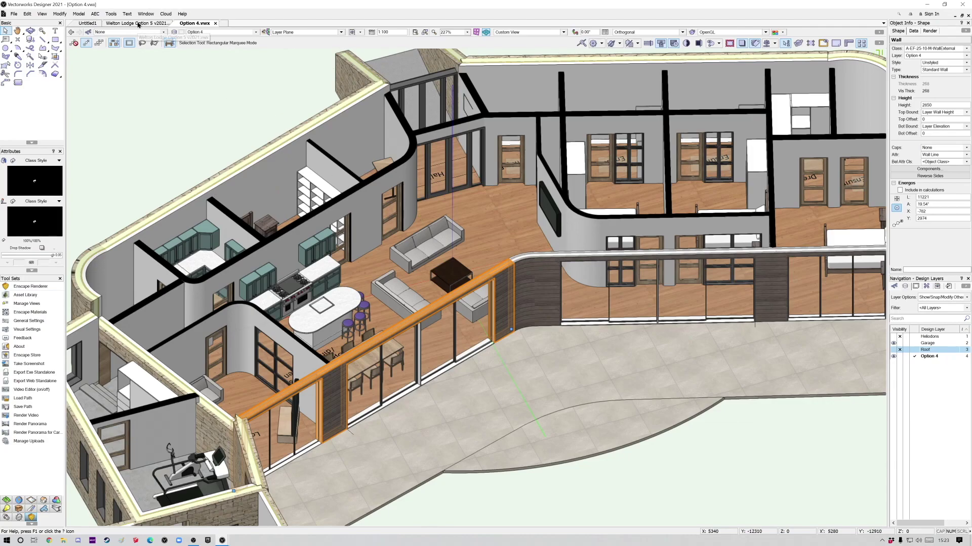
pyautogui.click(151, 101)
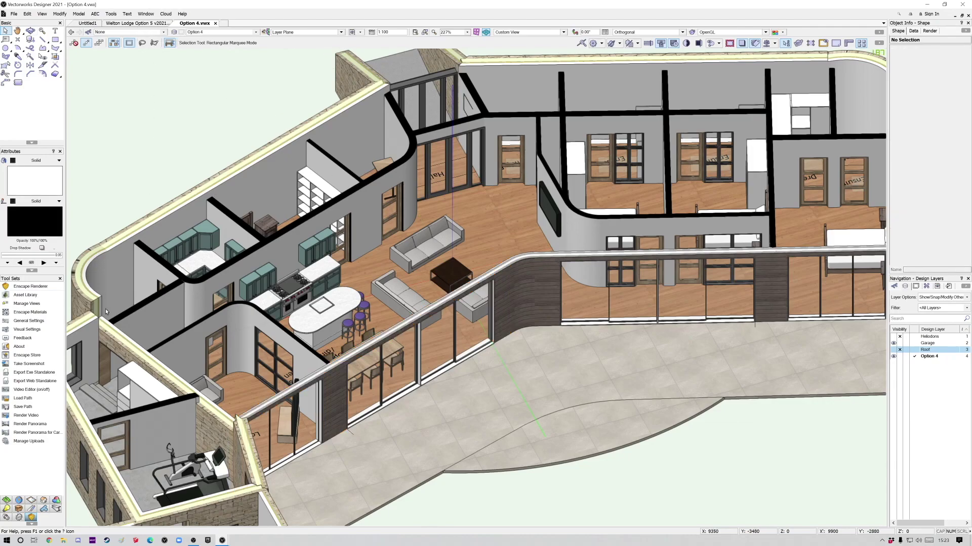
# Start Enscape for the Option 4 drawing, clear the OBS window away and dock Vectorworks beside the live render.
pyautogui.click(31, 286)
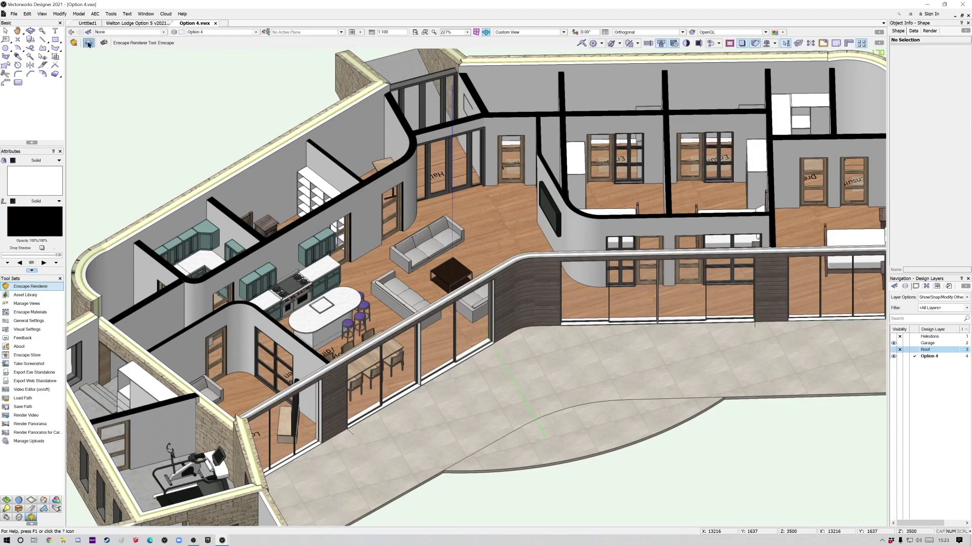
pyautogui.click(88, 43)
pyautogui.click(945, 4)
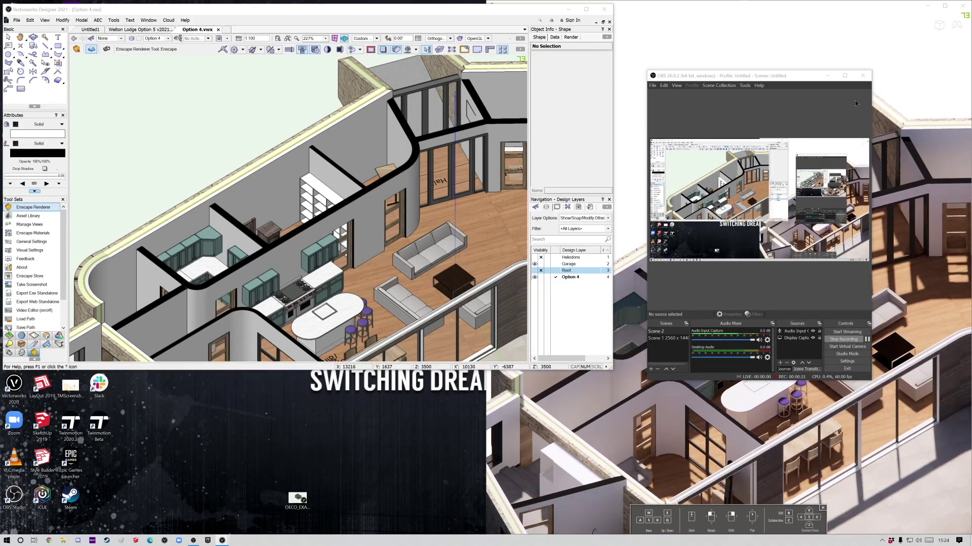
pyautogui.click(831, 79)
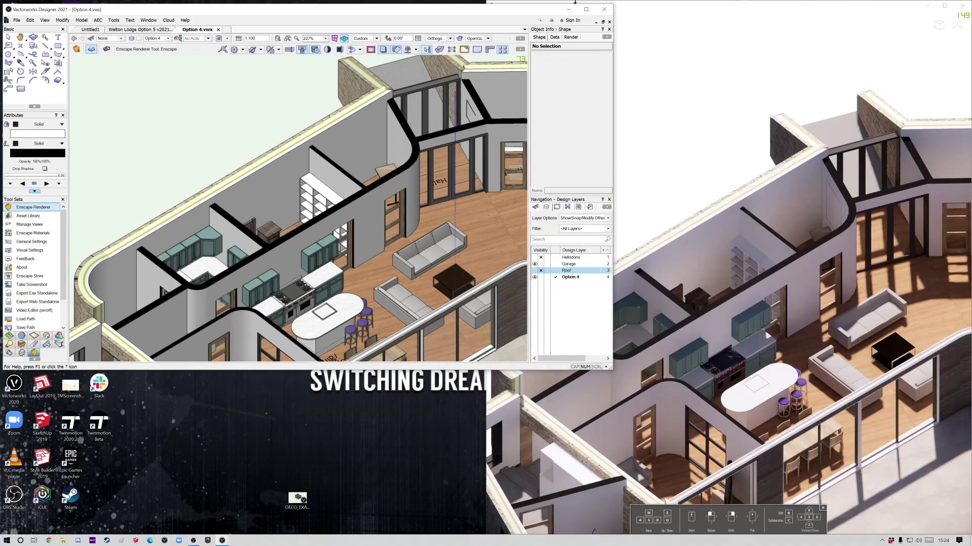
pyautogui.moveTo(476, 16); pyautogui.dragTo(3, 137)
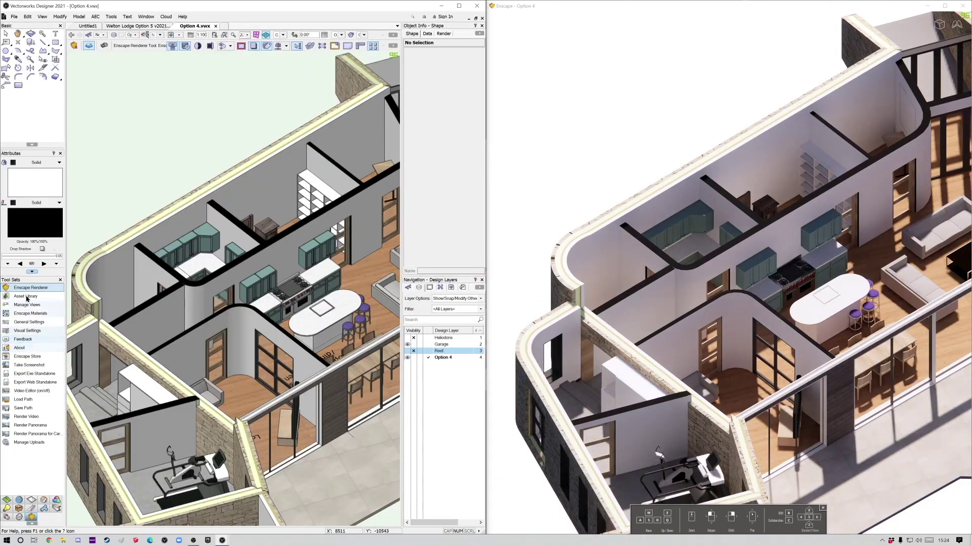
# Orbit the cutaway model in Vectorworks to show the gym corner and its stone walls in both views.
pyautogui.hotkey('shift', 'c')
pyautogui.moveTo(232, 318); pyautogui.dragTo(230, 292)
pyautogui.keyDown('ctrl'); pyautogui.moveTo(231, 292); pyautogui.dragTo(263, 298, button='middle'); pyautogui.keyUp('ctrl')
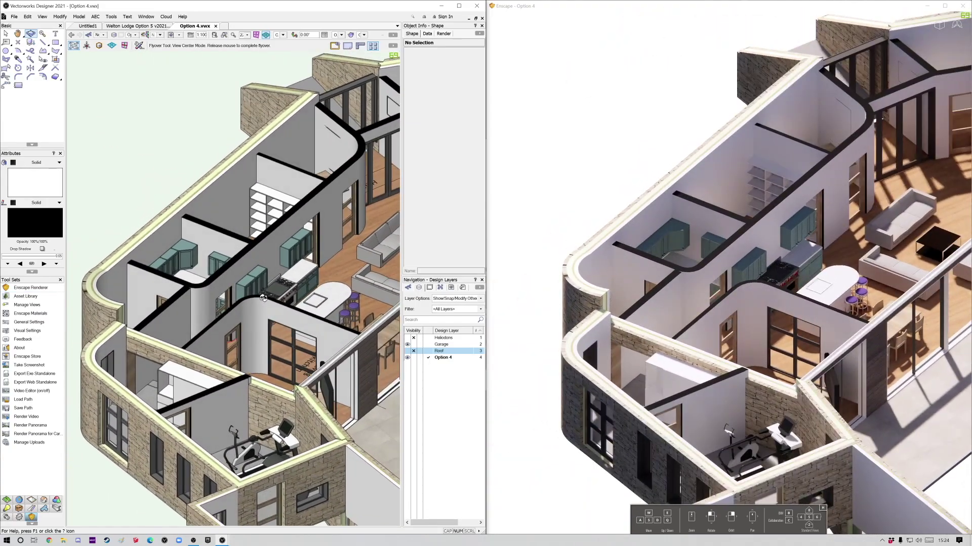
# Maximise Enscape and frame the whole cutaway house, from the garage to the master bedroom and terrace.
pyautogui.click(944, 6)
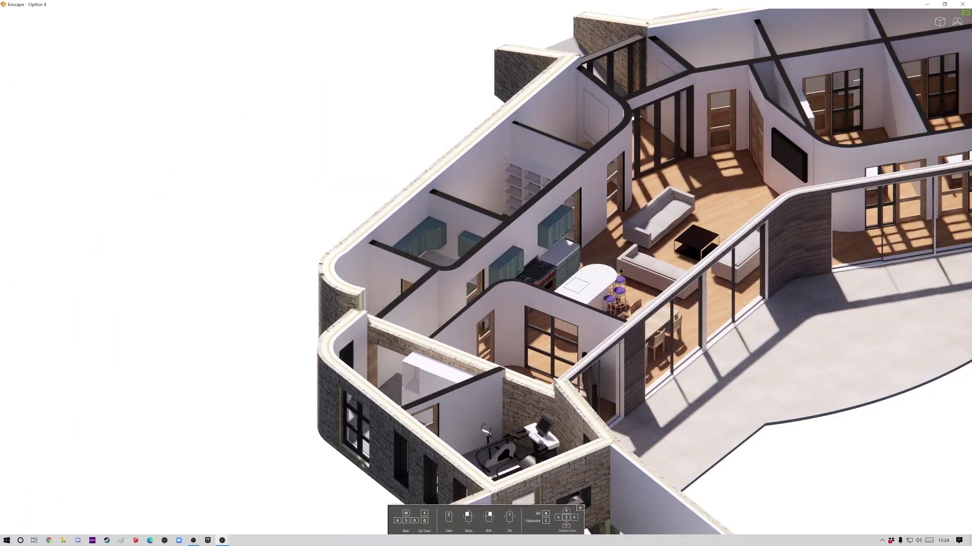
pyautogui.moveTo(753, 231); pyautogui.dragTo(673, 254, button='middle')
pyautogui.scroll(-1, 673, 254)
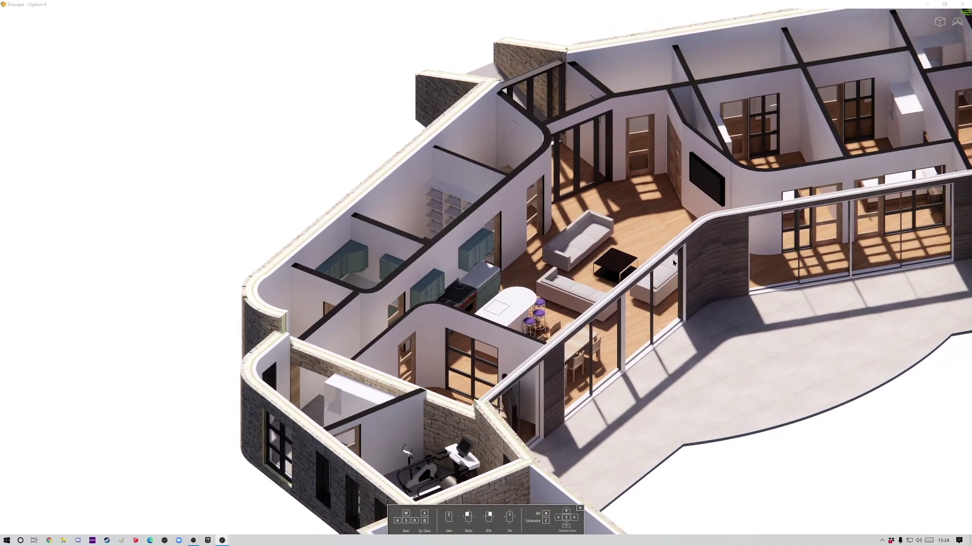
pyautogui.scroll(-1, 673, 263)
pyautogui.moveTo(839, 232); pyautogui.dragTo(663, 232, button='middle')
pyautogui.scroll(-4, 720, 276)
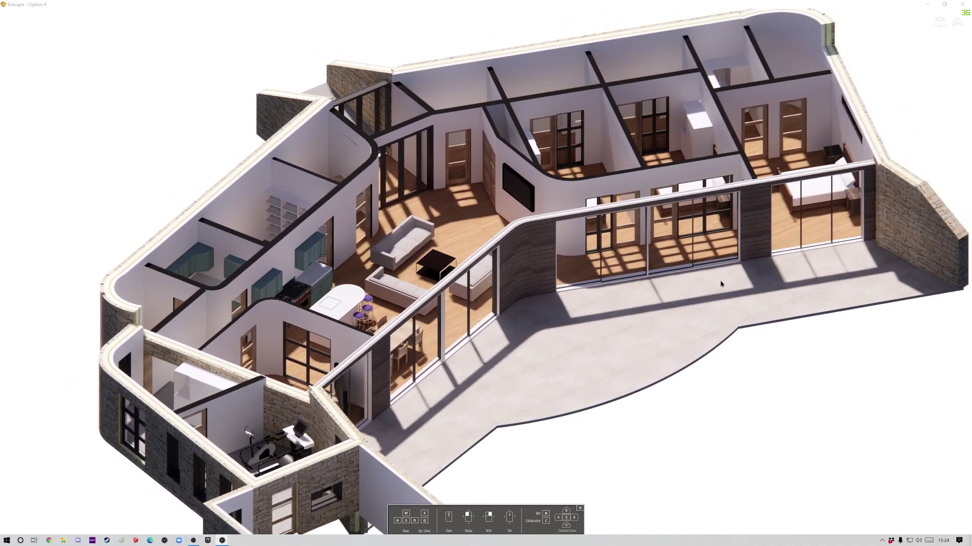
pyautogui.scroll(-2, 721, 285)
pyautogui.moveTo(721, 285); pyautogui.dragTo(728, 251, button='middle')
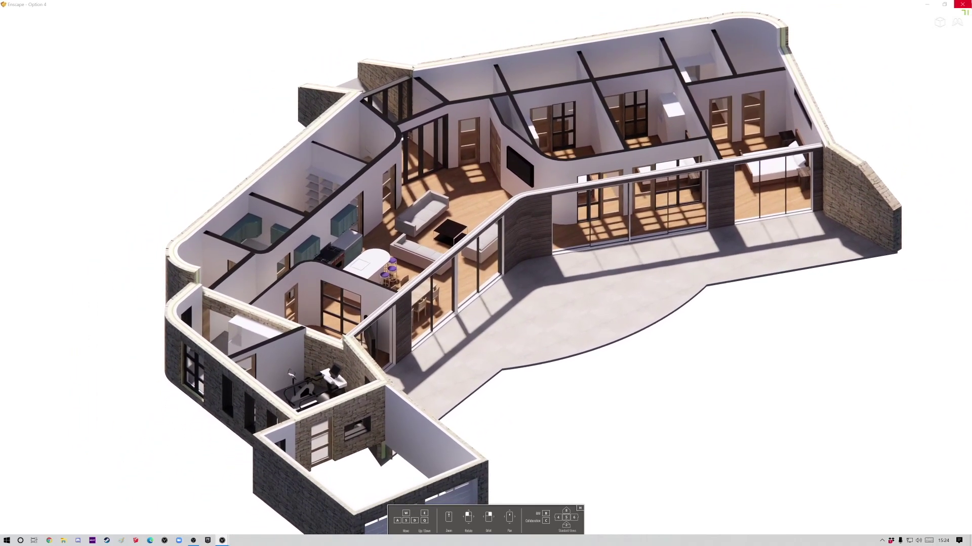
# Dock Enscape beside Vectorworks again and start a screenshot of the whole cutaway house.
pyautogui.doubleClick(834, 8)
pyautogui.moveTo(871, 7); pyautogui.dragTo(971, 27)
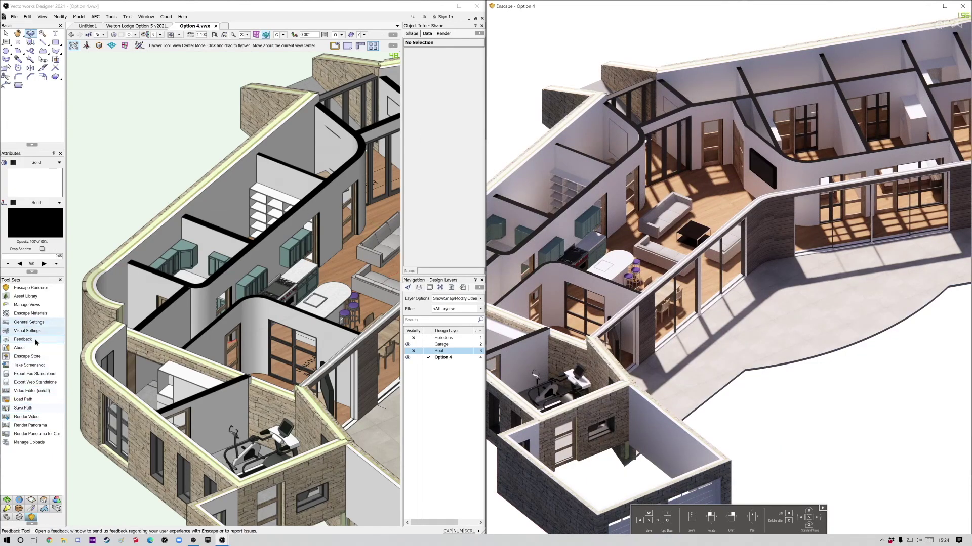
pyautogui.click(31, 365)
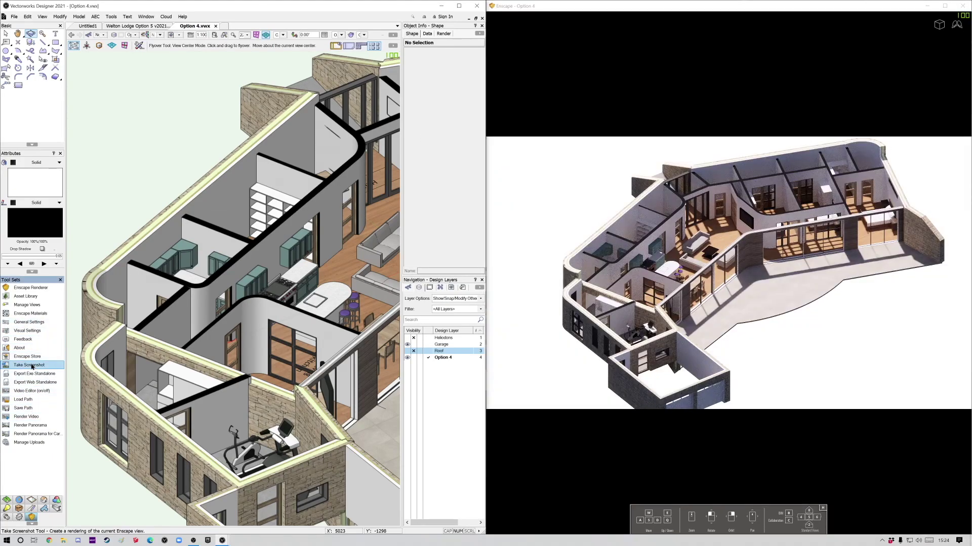
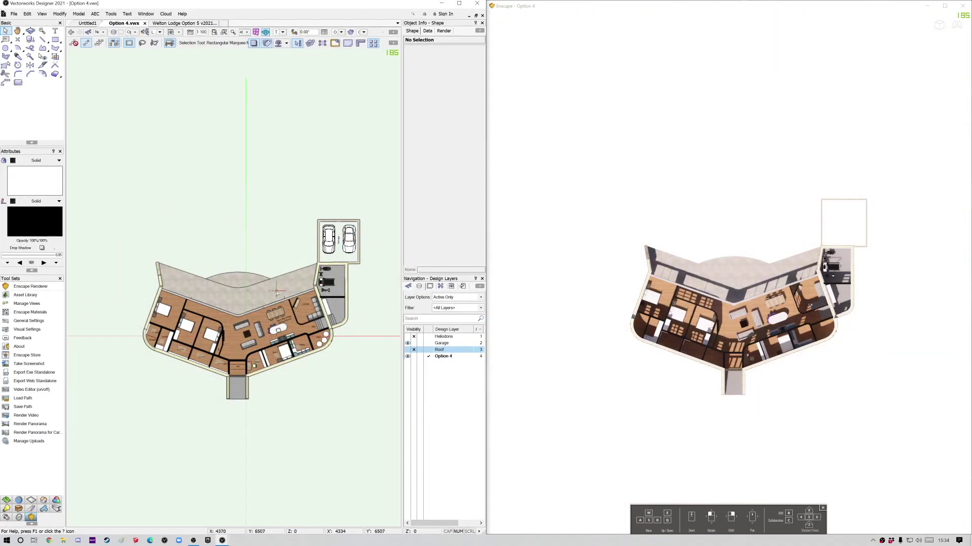
# Shift the time of day in the Enscape plan render back and forth until window shadows fall along the terrace and across the bedrooms.
pyautogui.scroll(2, 286, 396)
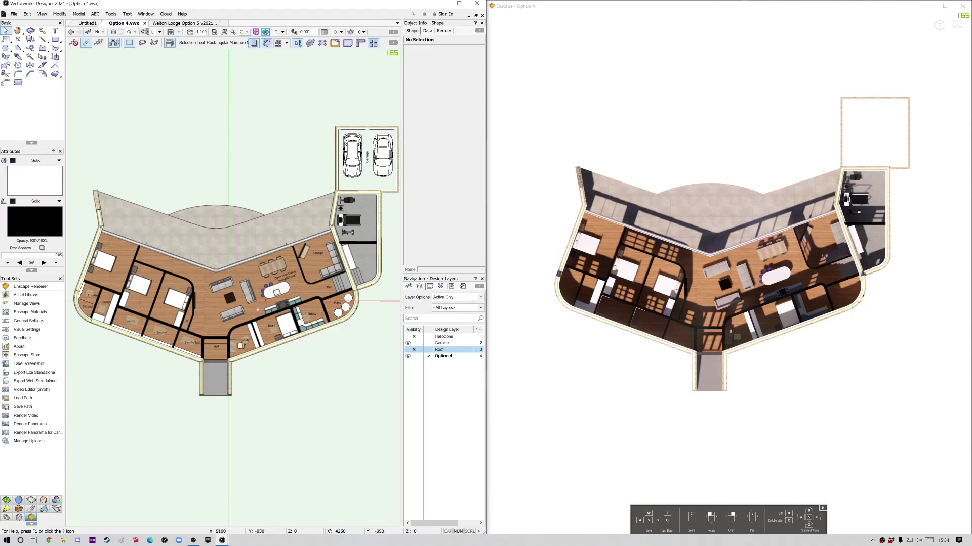
pyautogui.click(774, 384)
pyautogui.keyDown('shift'); pyautogui.moveTo(766, 383); pyautogui.dragTo(812, 383, button='right'); pyautogui.keyUp('shift')
pyautogui.press('u')
pyautogui.press('u')
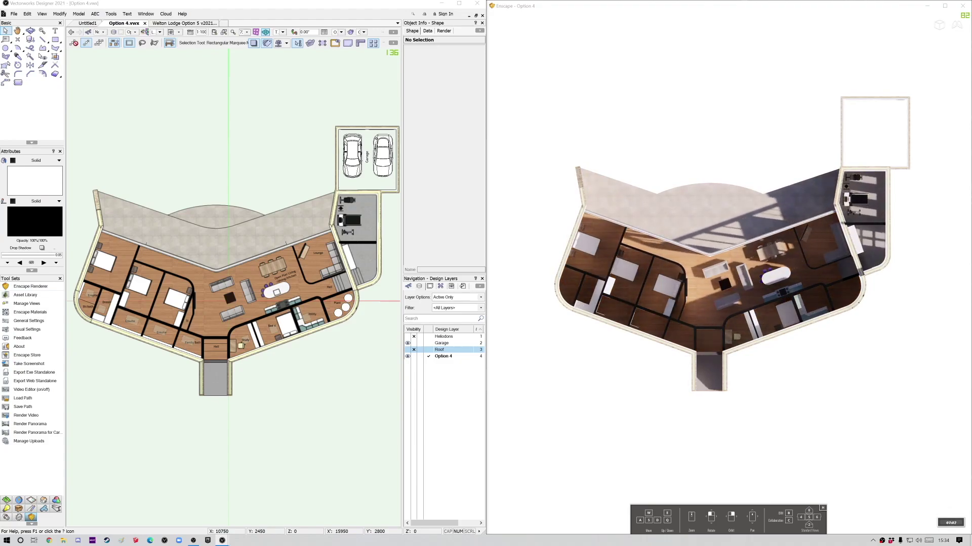
pyautogui.press('u')
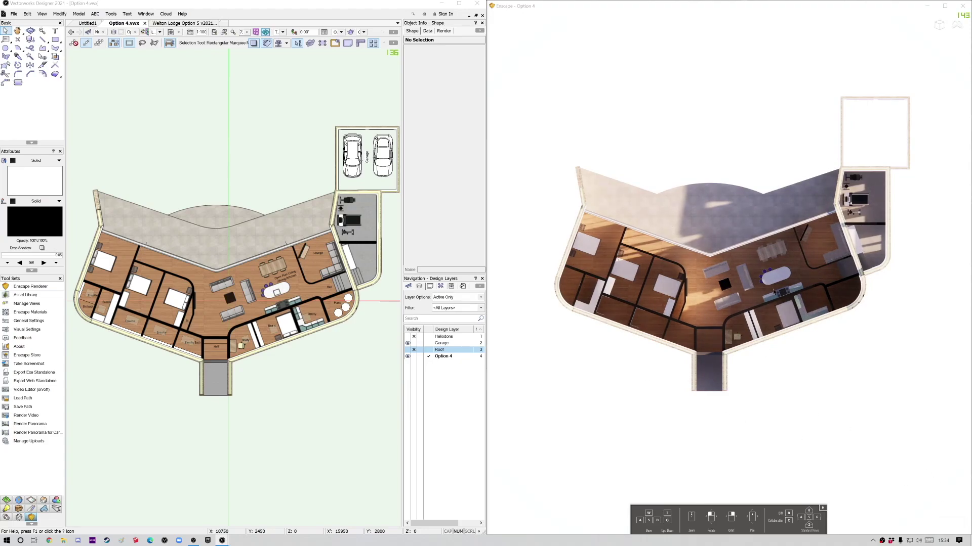
pyautogui.press('i')
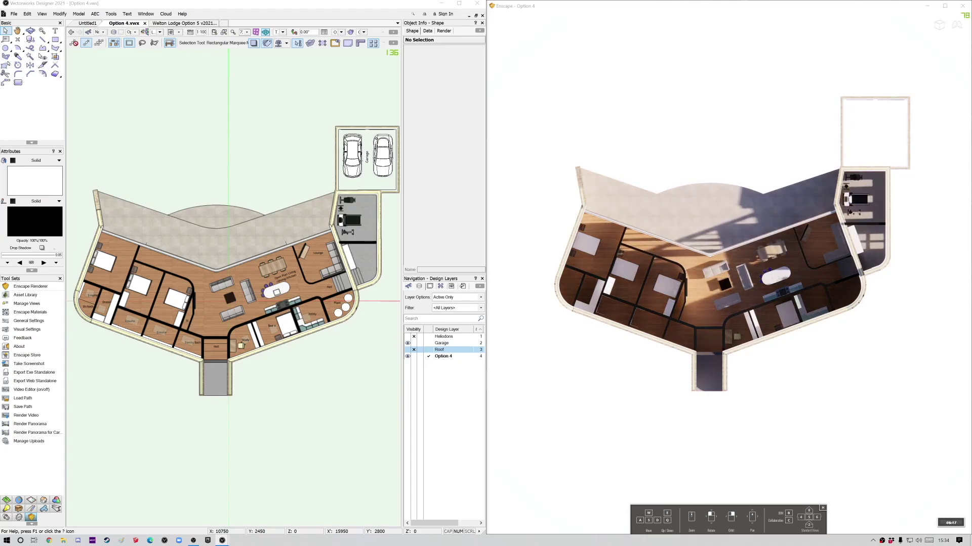
pyautogui.press('i')
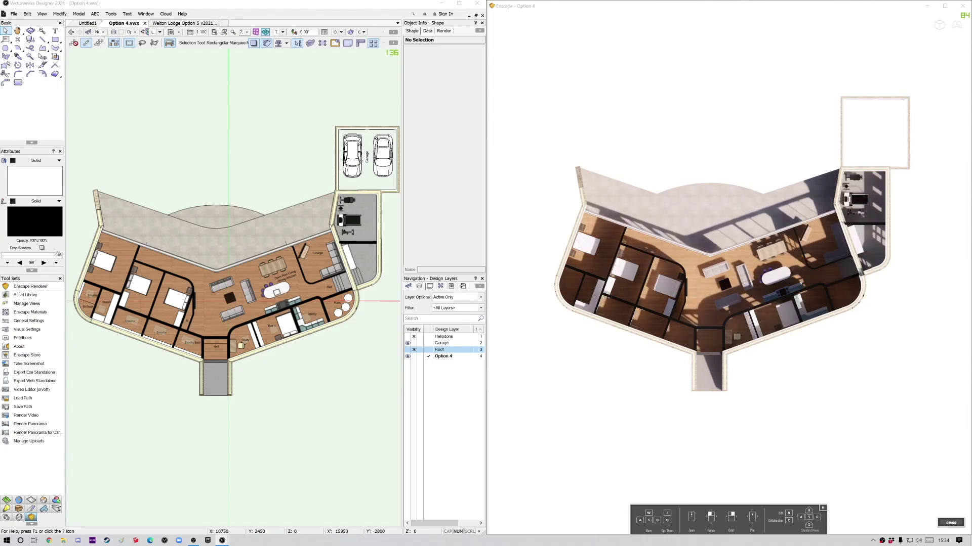
pyautogui.press('i')
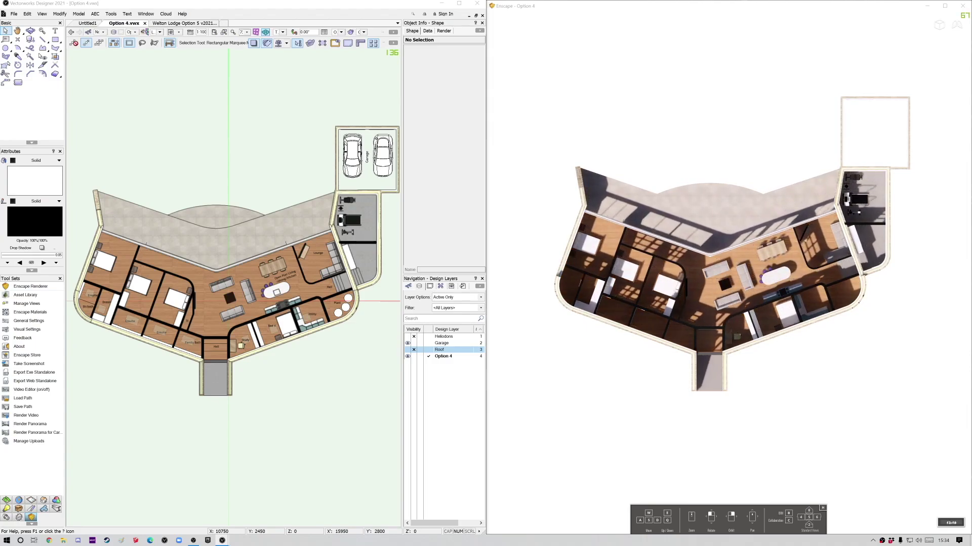
pyautogui.press('i')
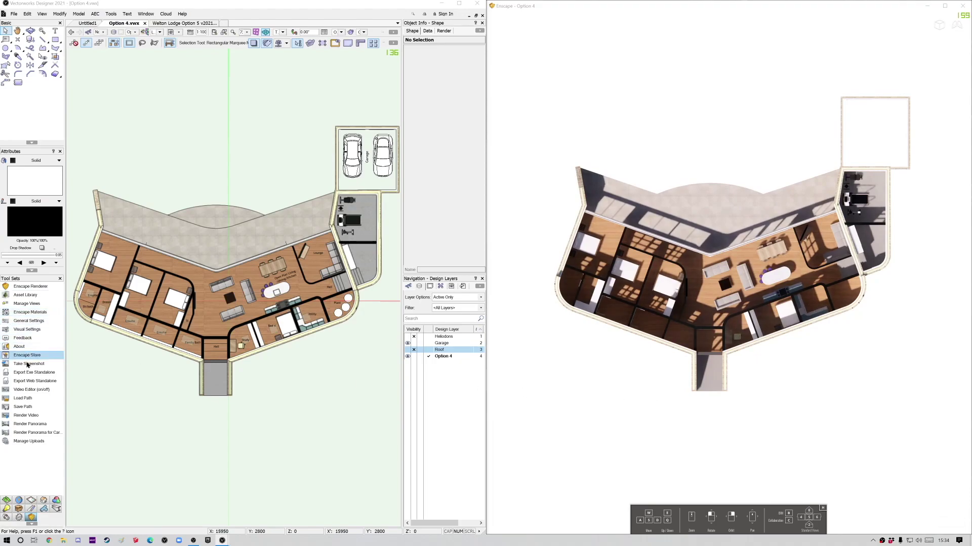
# Bring up the image capture options in Enscape's visual settings and start a screenshot of the plan view.
pyautogui.click(28, 330)
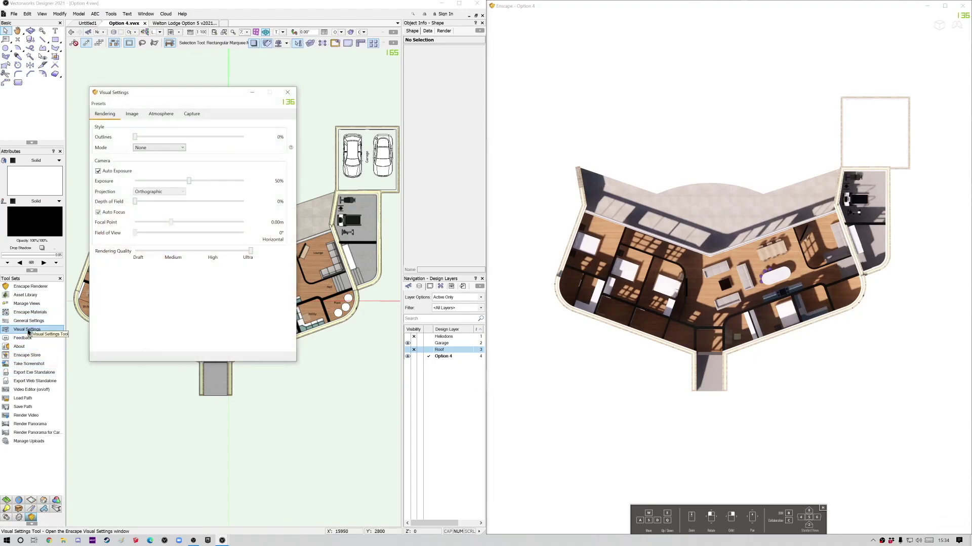
pyautogui.click(192, 114)
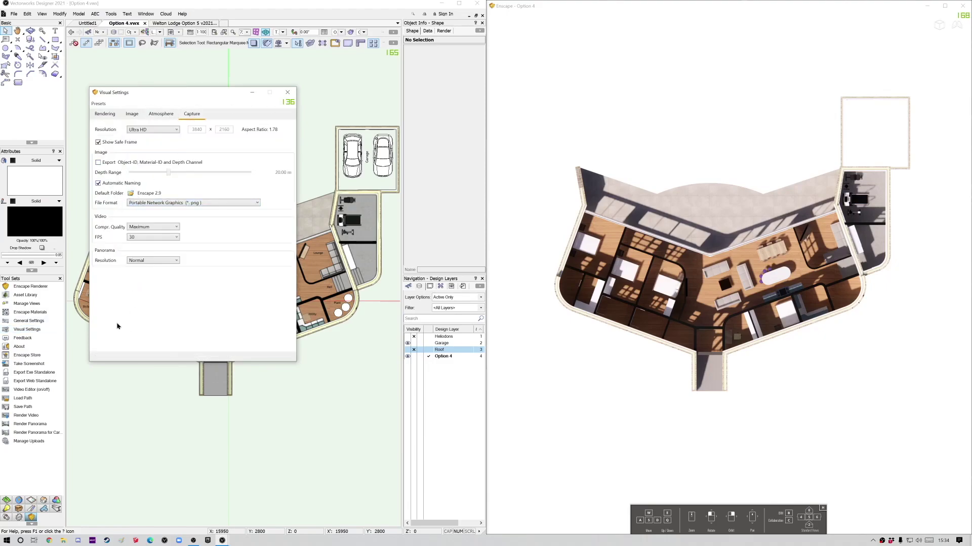
pyautogui.click(29, 364)
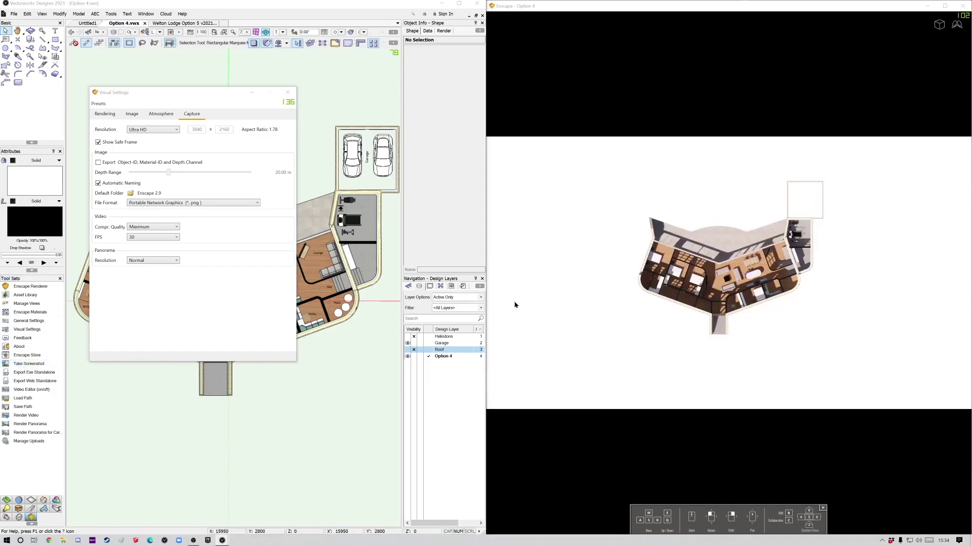
# Enlarge and centre the house plan within the screenshot's safe frame, and confirm the image rendering.
pyautogui.scroll(1, 787, 337)
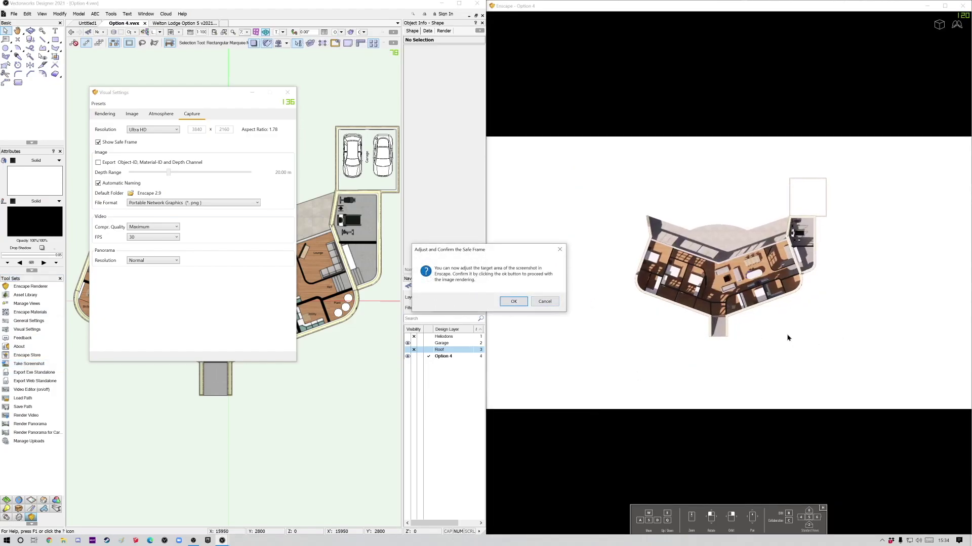
pyautogui.scroll(4, 787, 337)
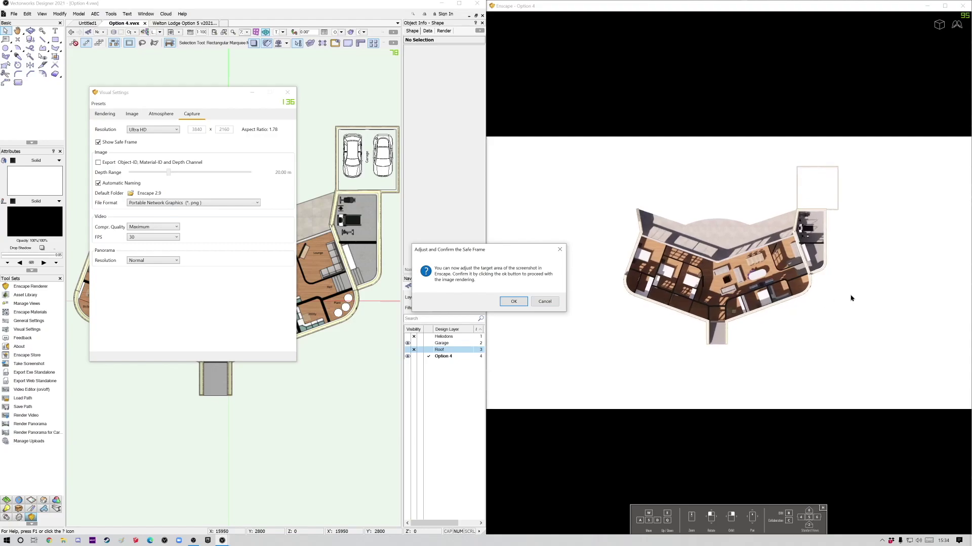
pyautogui.scroll(1, 853, 289)
pyautogui.scroll(2, 855, 289)
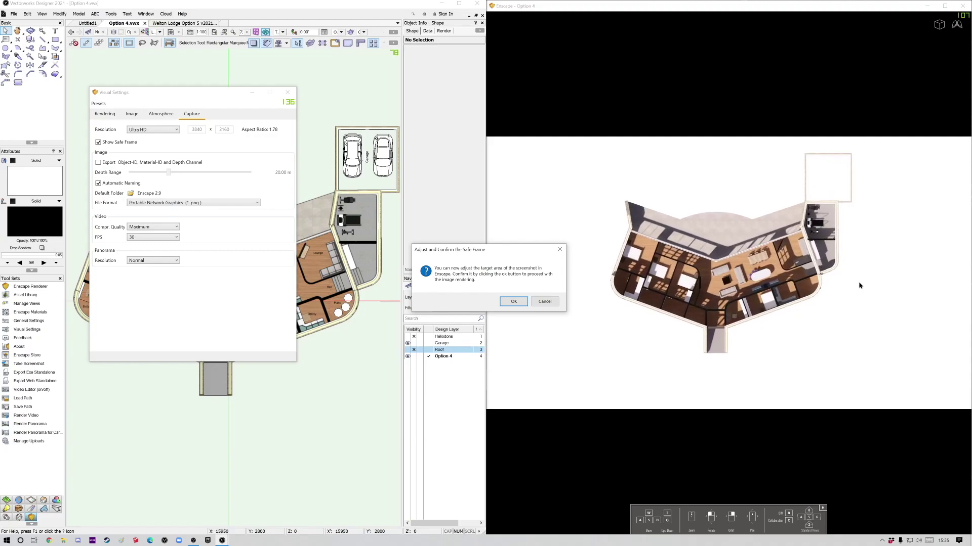
pyautogui.scroll(2, 858, 289)
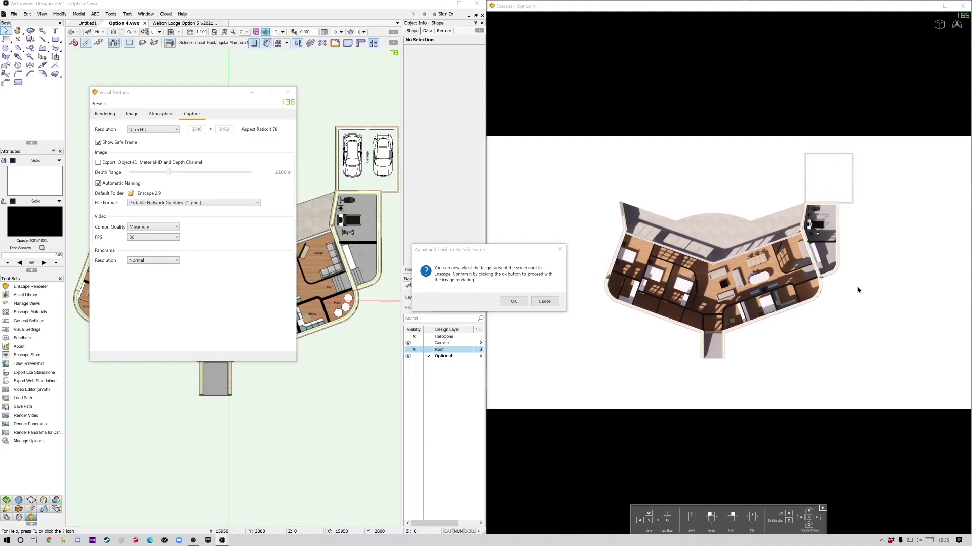
pyautogui.moveTo(858, 289); pyautogui.dragTo(856, 293, button='middle')
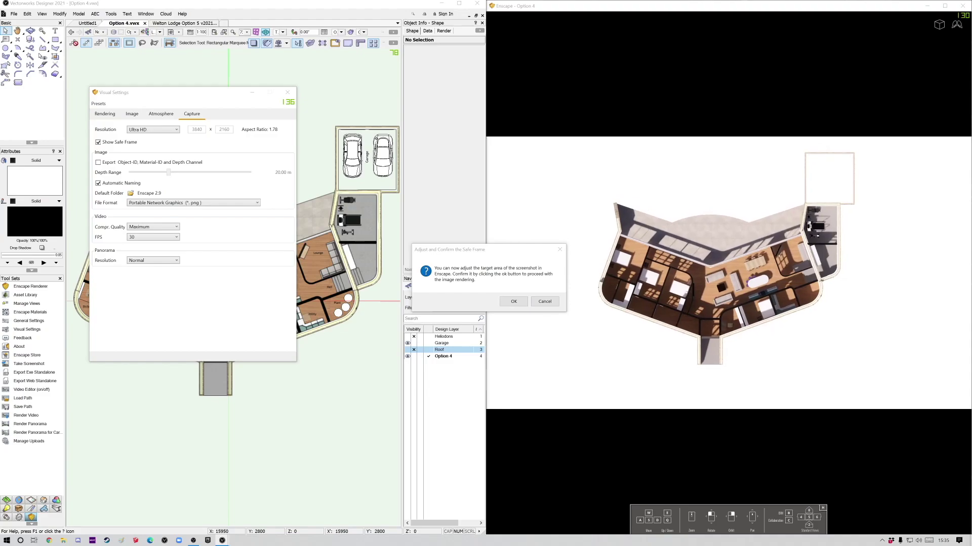
pyautogui.click(513, 301)
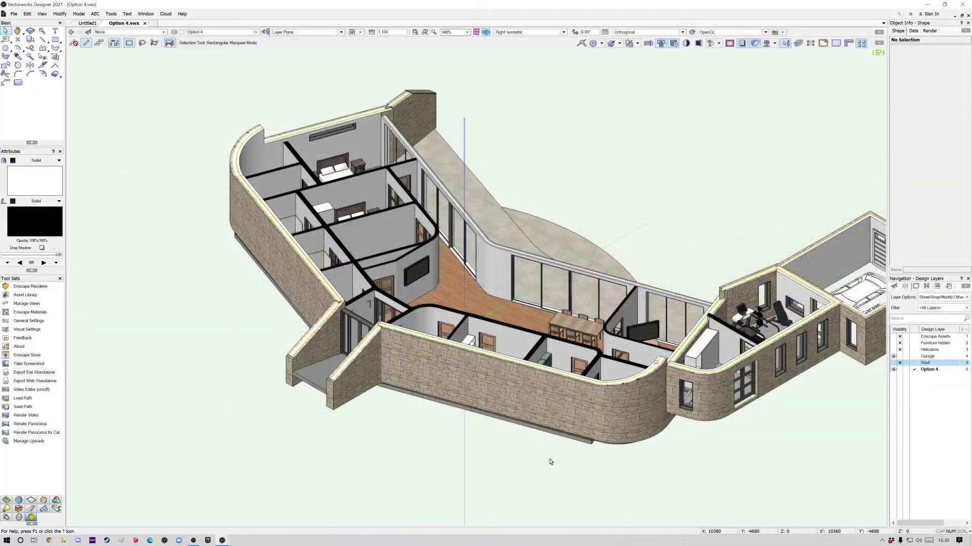
# Show the Enscape Assets layer and view the cutaway's furnished kitchen, dining and living area from the terrace side.
pyautogui.hotkey('shift', 'c')
pyautogui.moveTo(497, 477); pyautogui.dragTo(403, 470)
pyautogui.press('c')
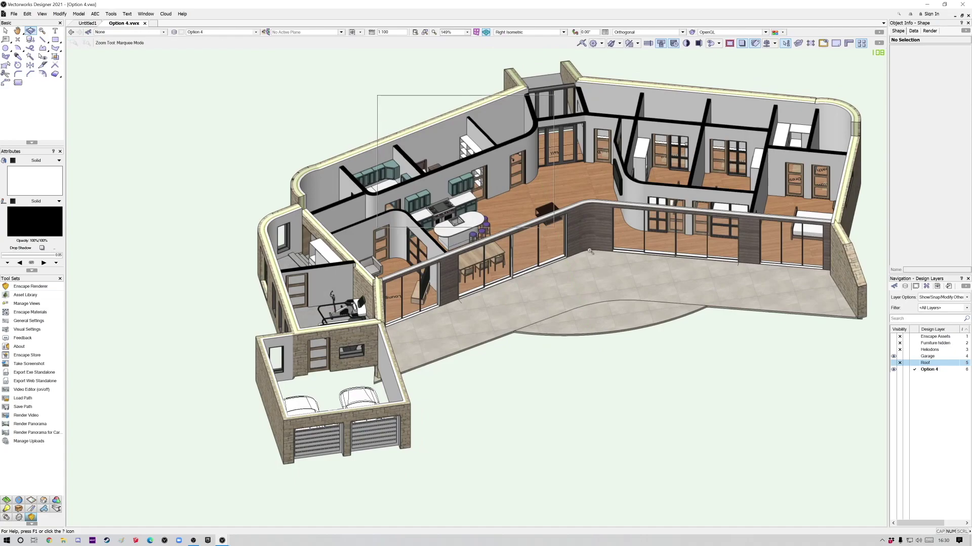
pyautogui.click(526, 214)
pyautogui.press('x')
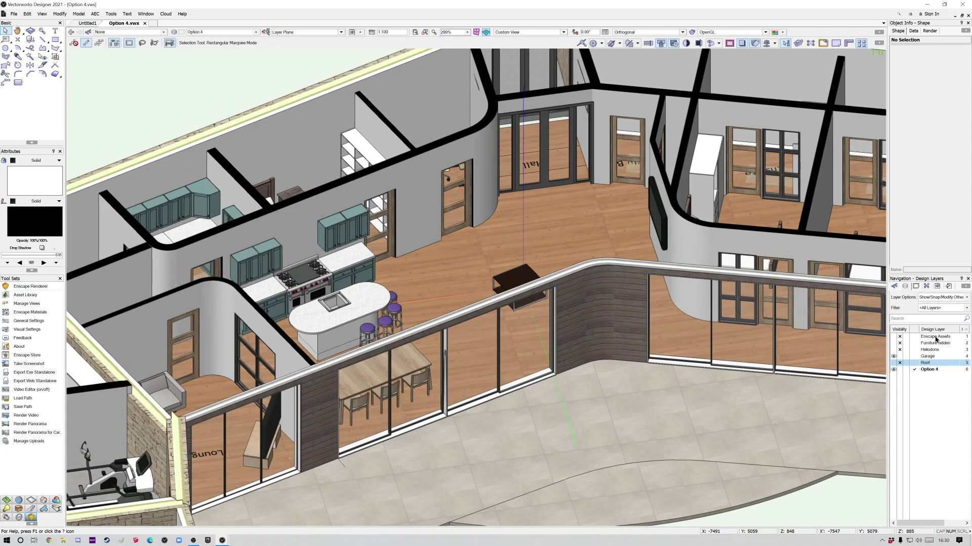
pyautogui.click(893, 337)
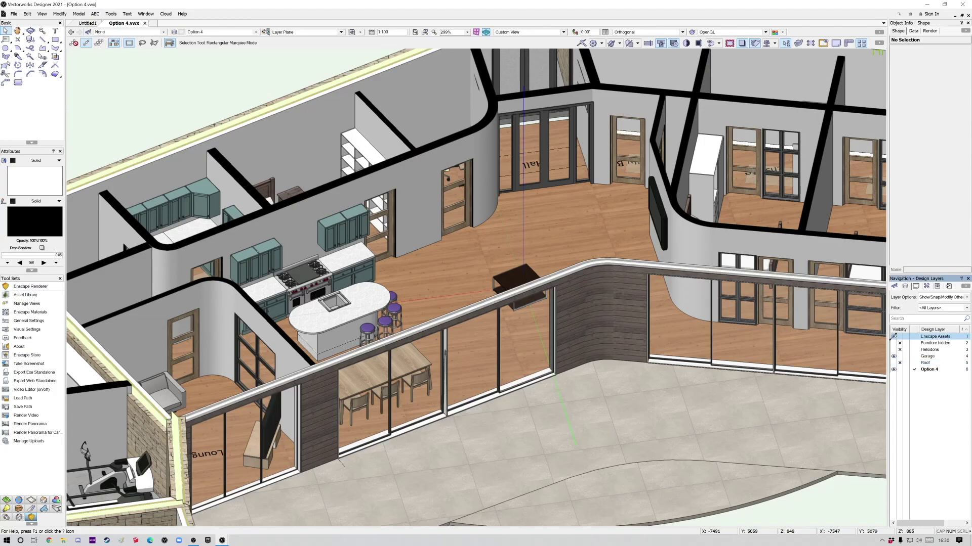
pyautogui.press('c')
pyautogui.moveTo(537, 410); pyautogui.dragTo(402, 417)
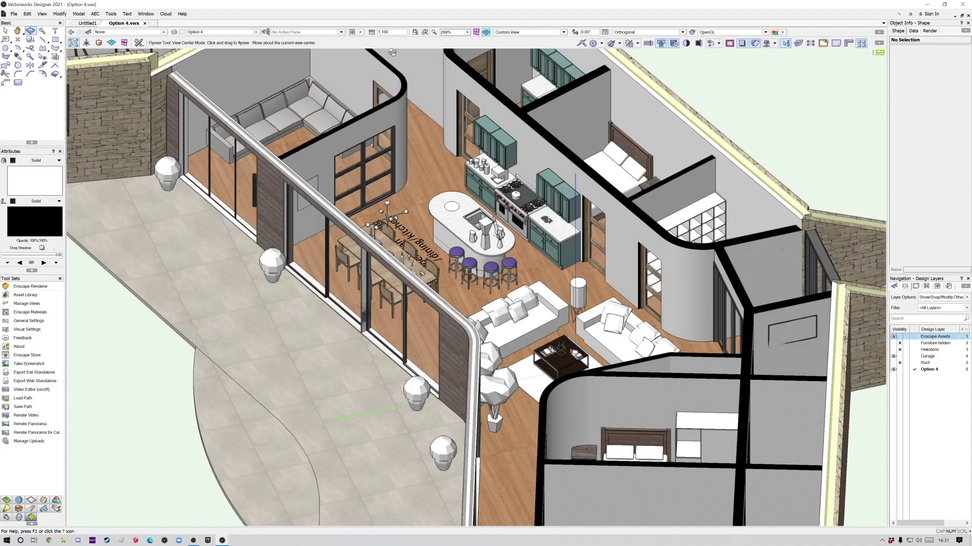
# Activate the Kitchen saved view and make the Enscape Assets layer visible in it.
pyautogui.click(361, 34)
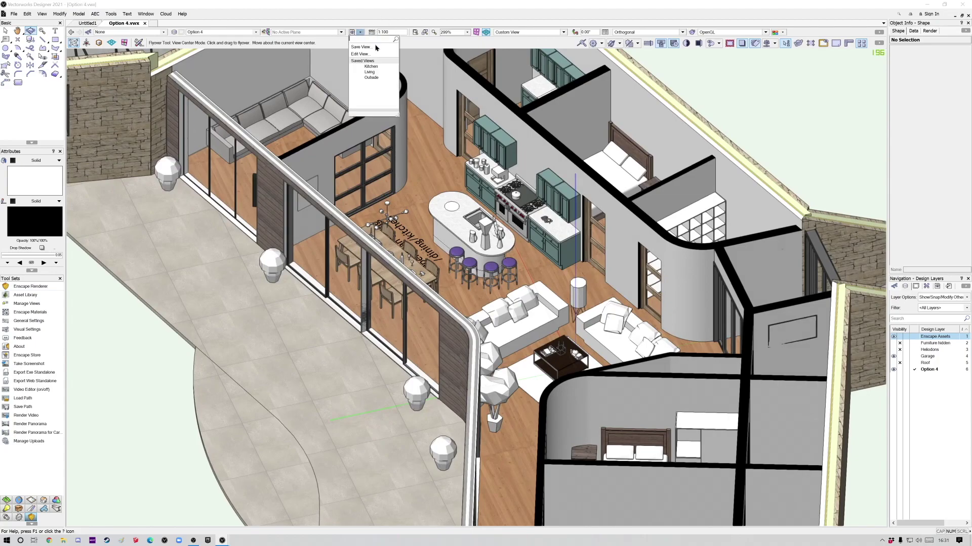
pyautogui.click(373, 67)
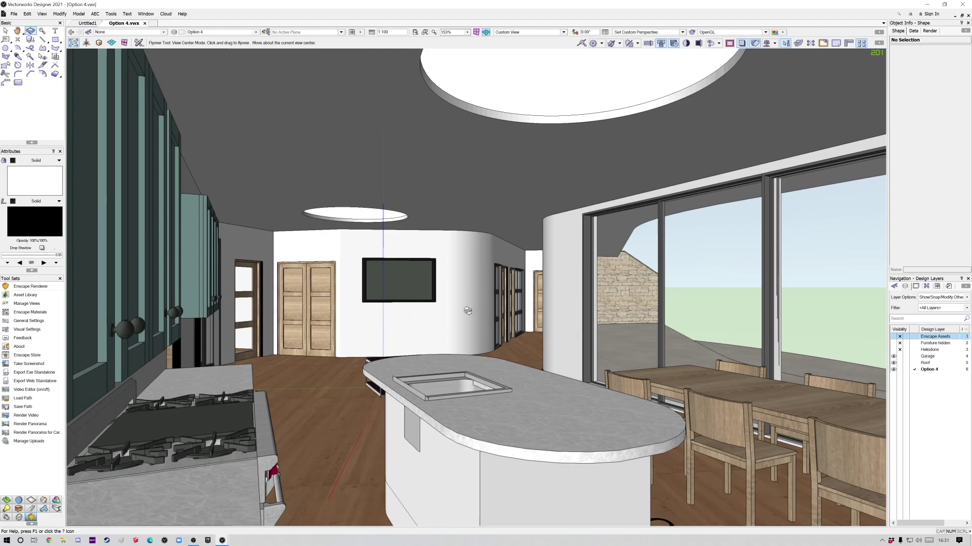
pyautogui.click(894, 337)
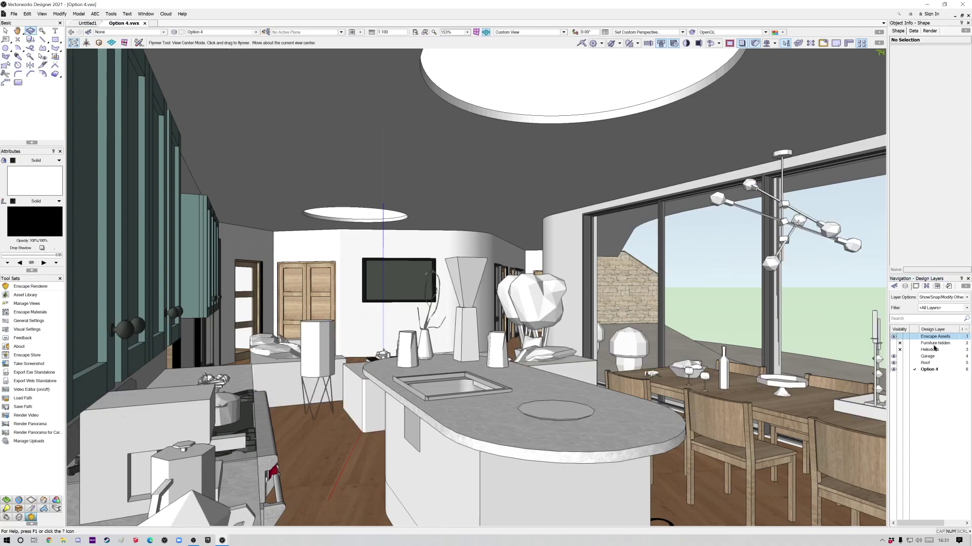
# Redefine the Kitchen saved view with the current layer visibility, keeping all restore options enabled.
pyautogui.click(937, 287)
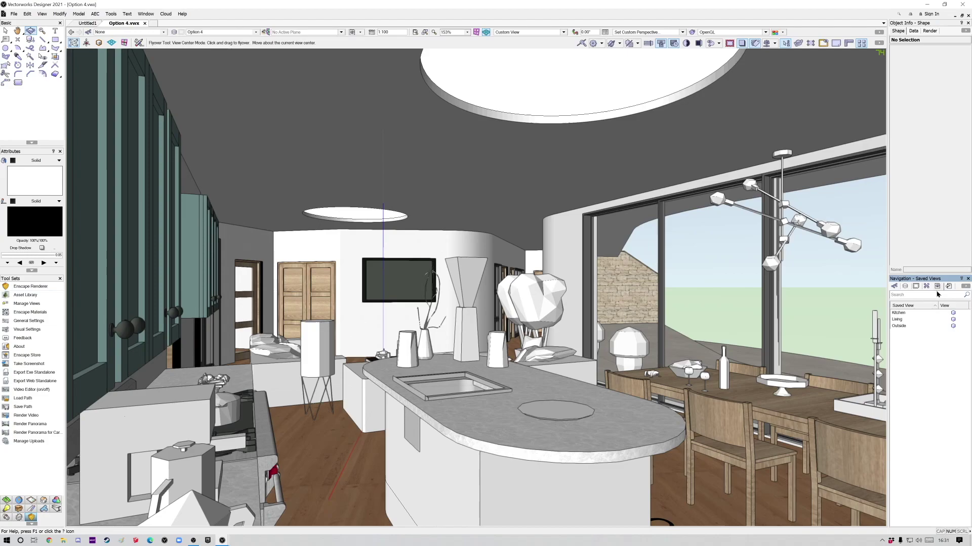
pyautogui.click(899, 320)
pyautogui.rightClick(904, 313)
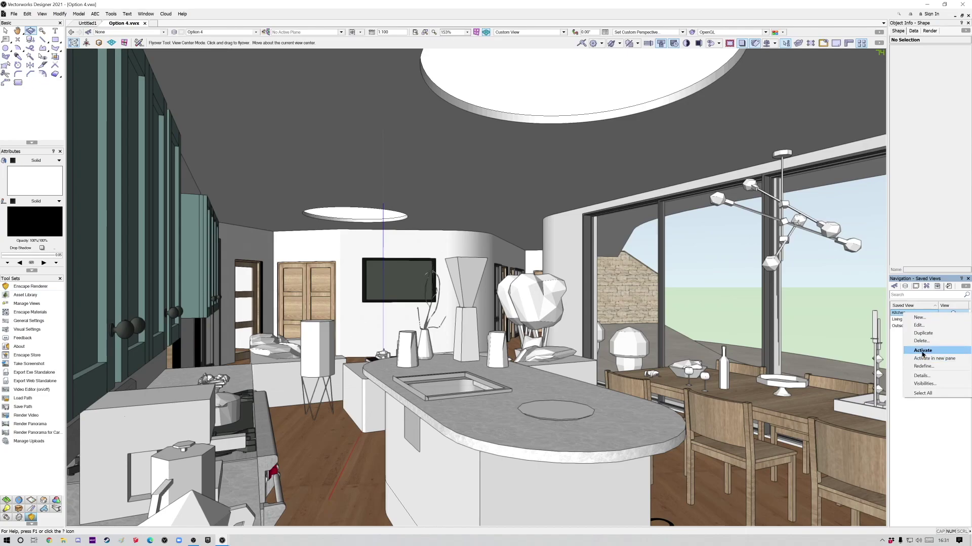
pyautogui.click(923, 366)
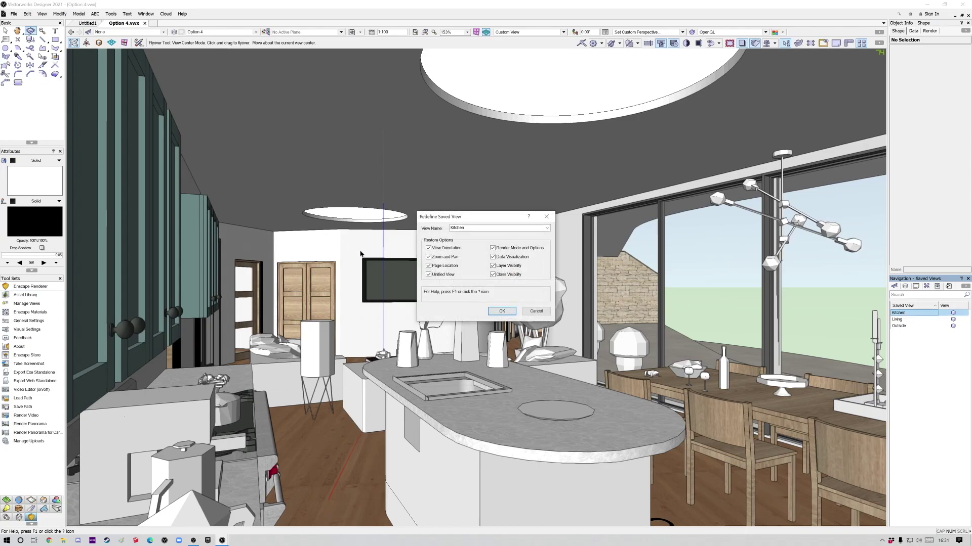
pyautogui.click(501, 312)
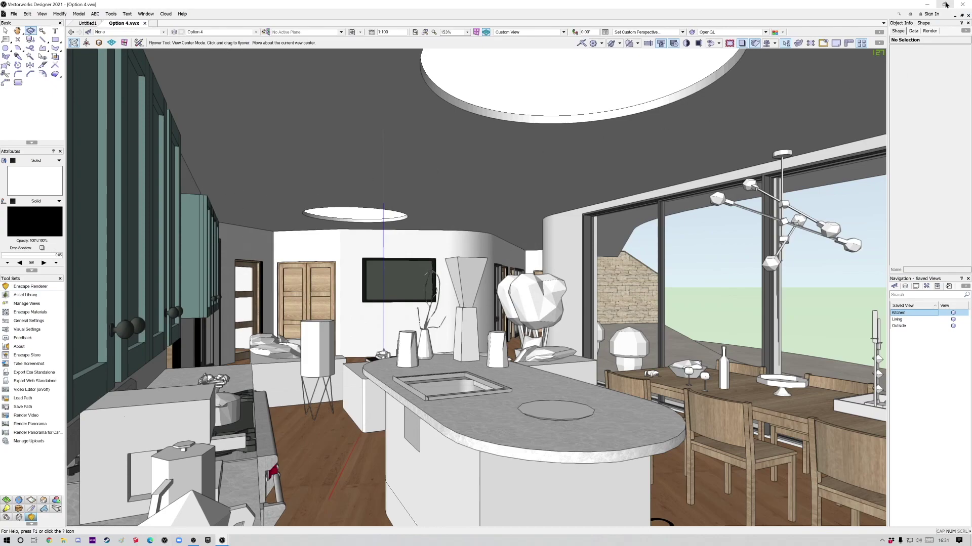
# Dock Vectorworks beside Enscape and maximise the live render to inspect the furnished kitchen.
pyautogui.moveTo(906, 5); pyautogui.dragTo(1, 100)
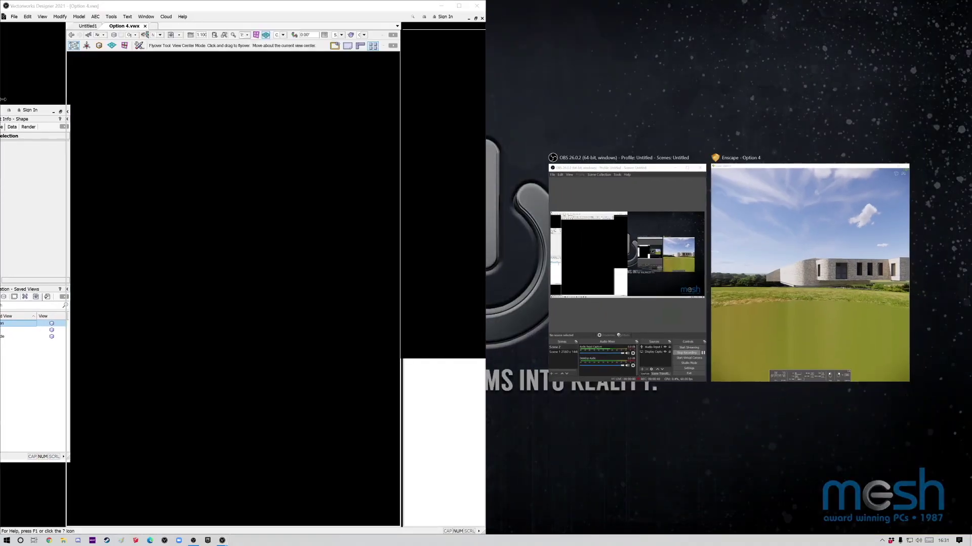
pyautogui.click(798, 203)
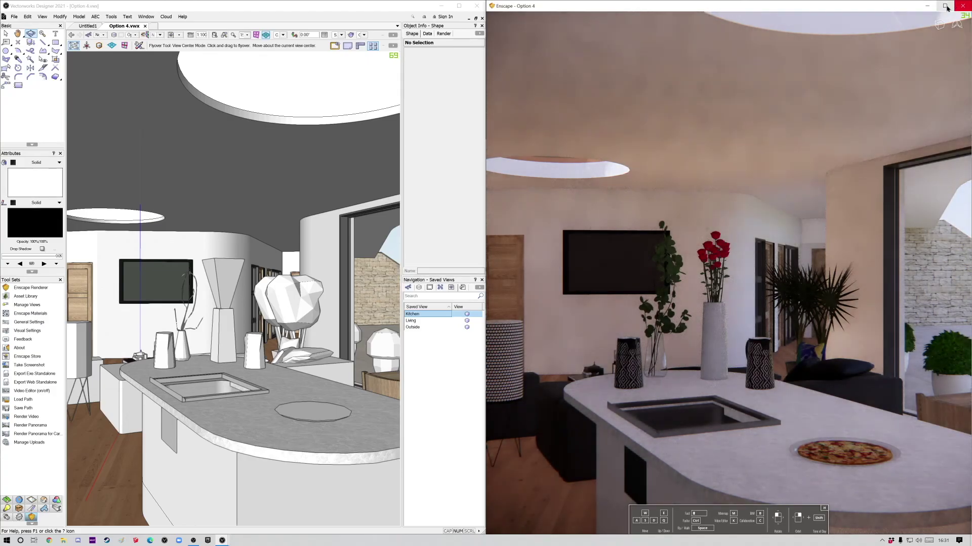
pyautogui.click(945, 6)
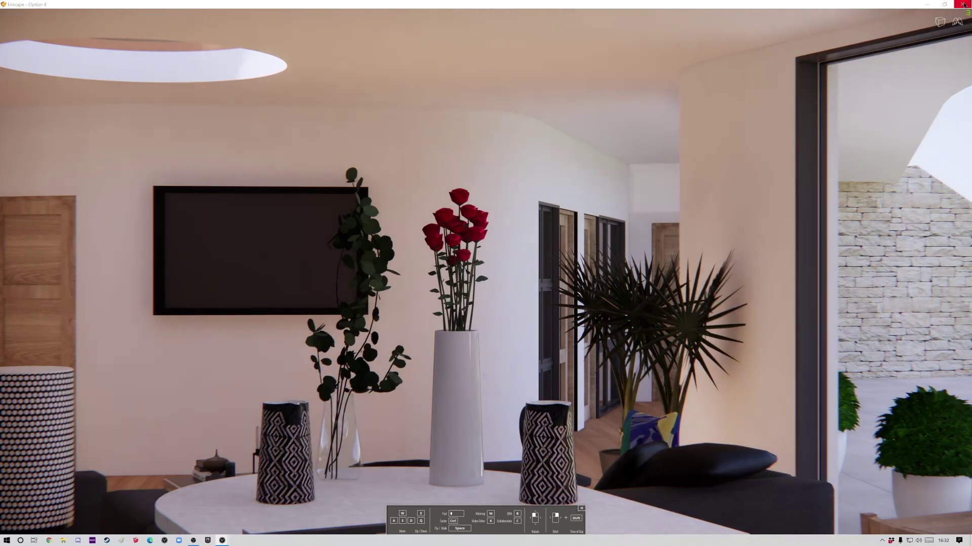
# Dock Enscape beside Vectorworks again and render a screenshot of the Kitchen view with its current safe frame.
pyautogui.moveTo(906, 4); pyautogui.dragTo(971, 6)
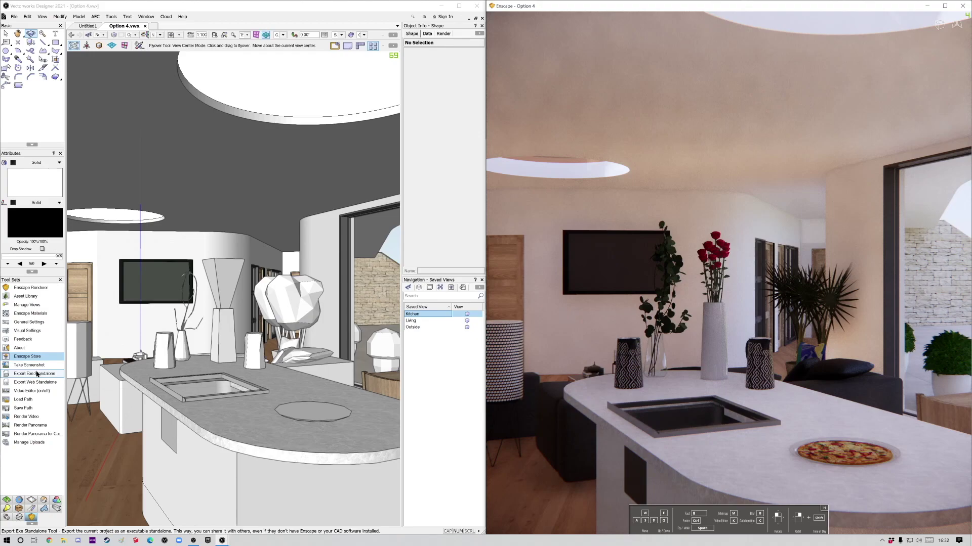
pyautogui.click(38, 365)
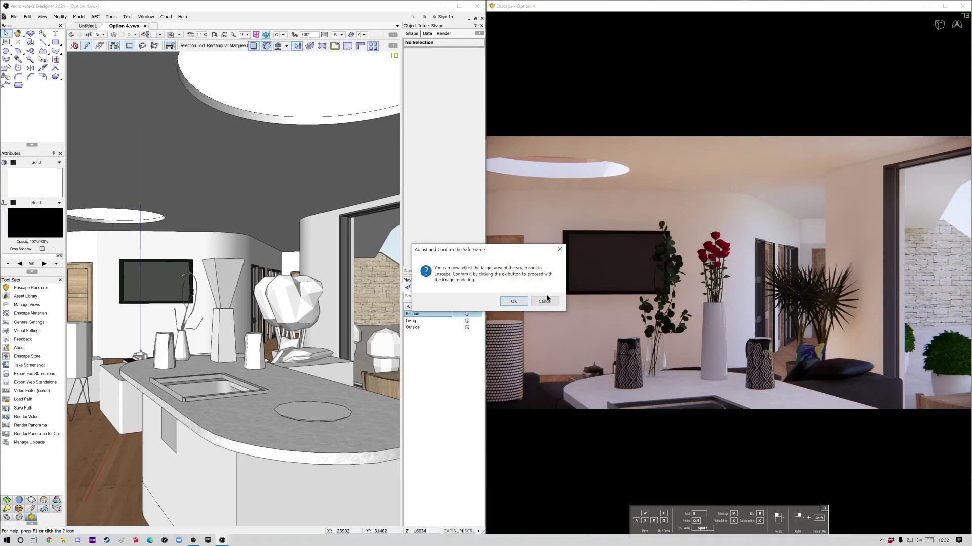
pyautogui.click(513, 302)
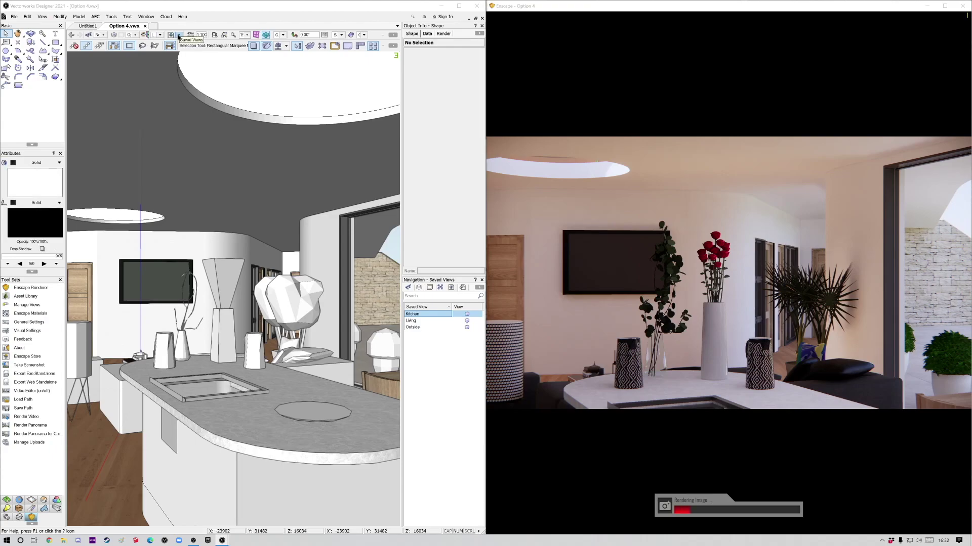
# Activate the Living saved view in both the model and the live render.
pyautogui.click(181, 36)
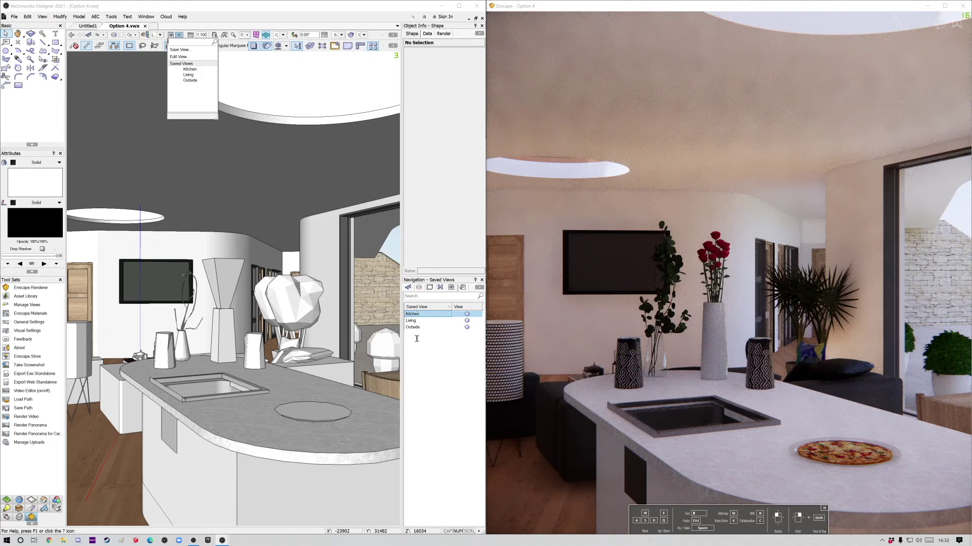
pyautogui.click(416, 338)
pyautogui.doubleClick(413, 320)
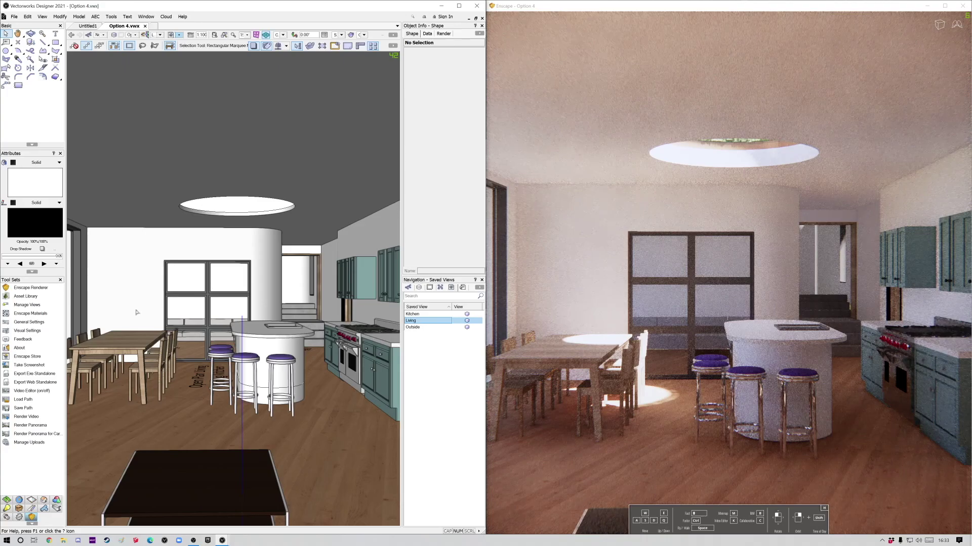
# Render a screenshot of the Living view from Enscape, slightly adjusting the camera within the safe frame before confirming it.
pyautogui.click(33, 365)
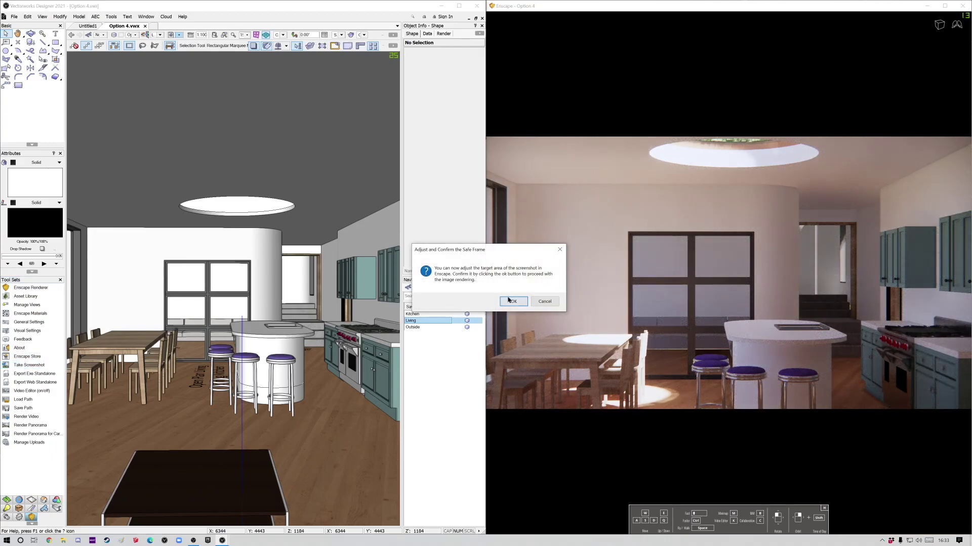
pyautogui.moveTo(677, 301); pyautogui.dragTo(648, 306)
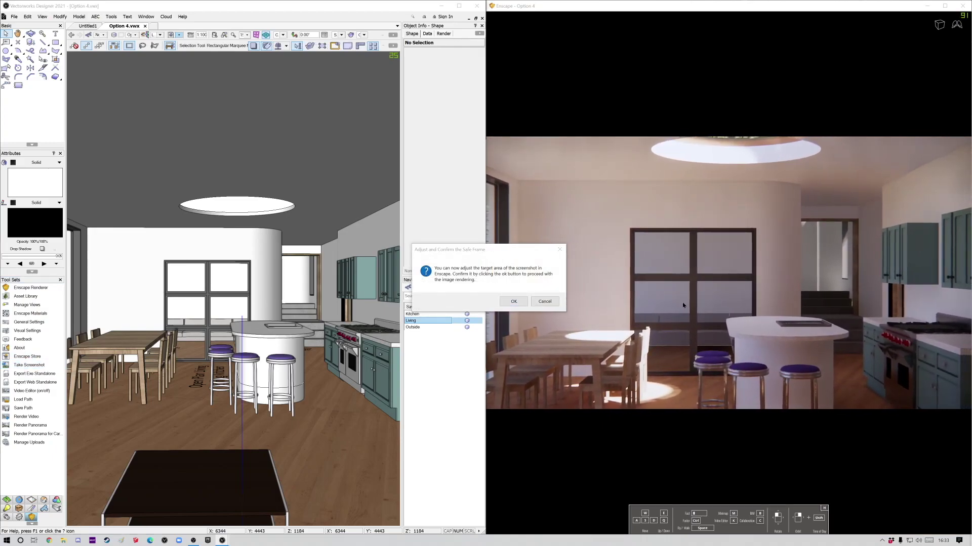
pyautogui.click(521, 306)
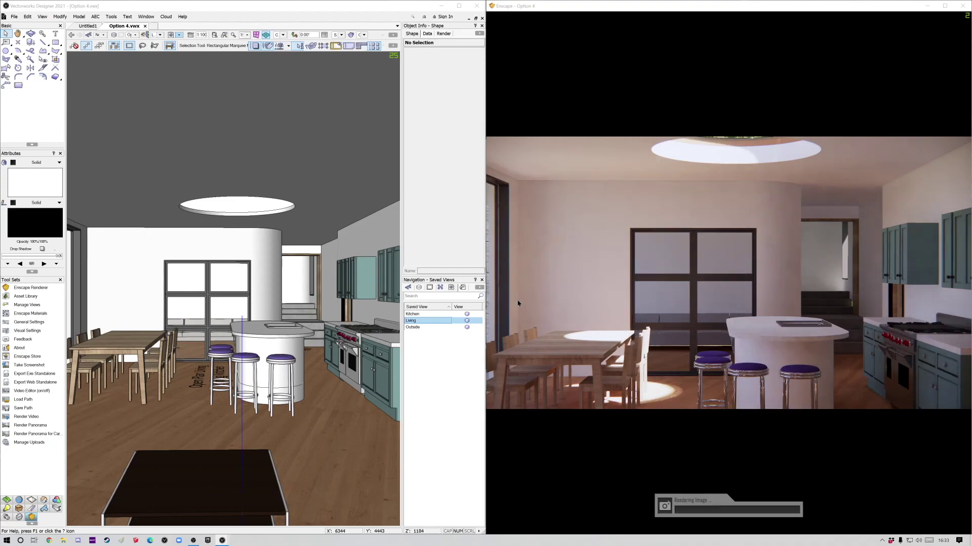
# Switch to NZXT CAM and check the PC monitoring figures and system specs while the image renders.
pyautogui.click(93, 541)
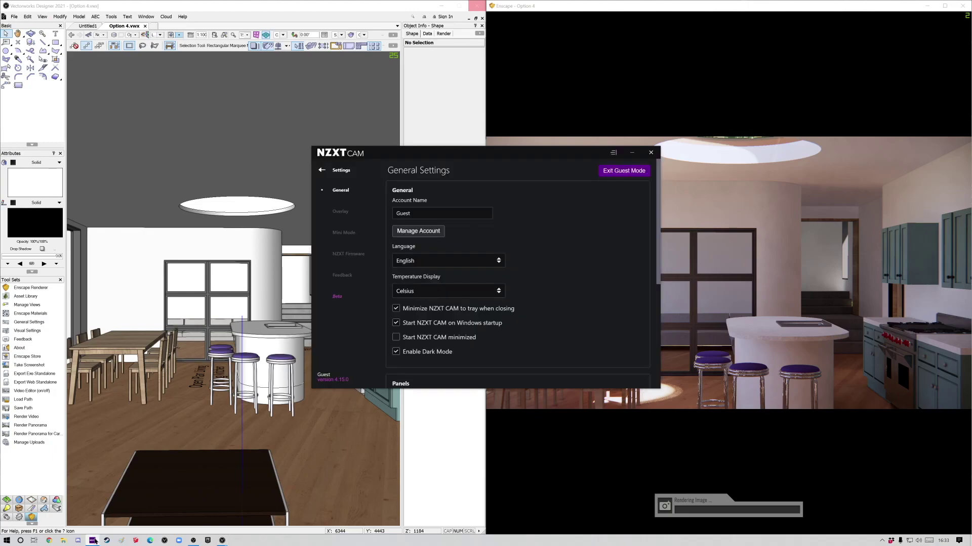
pyautogui.click(323, 170)
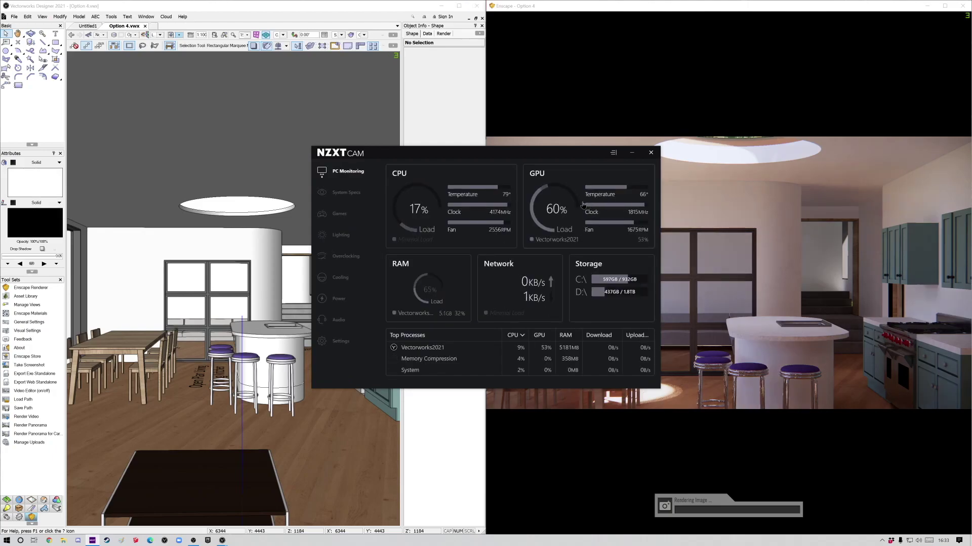
pyautogui.click(351, 196)
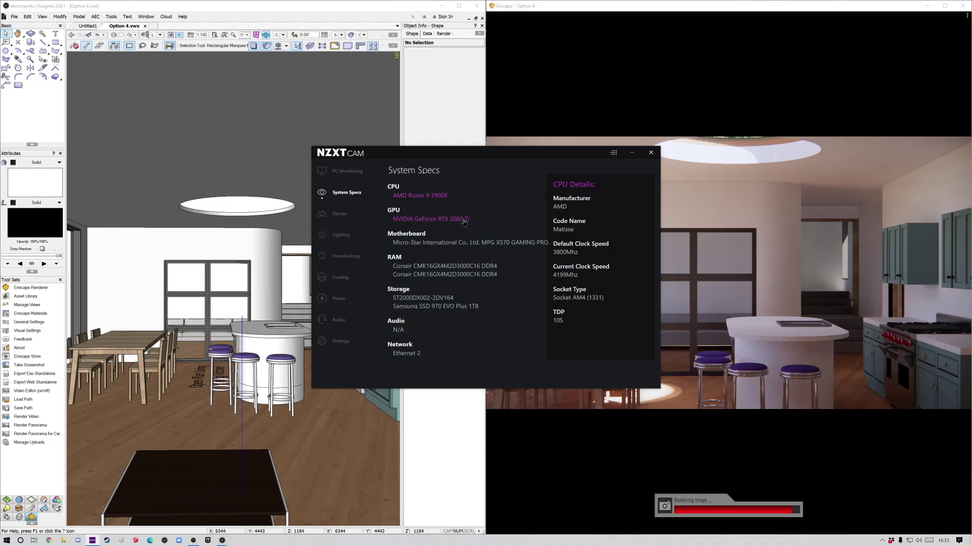
pyautogui.click(650, 153)
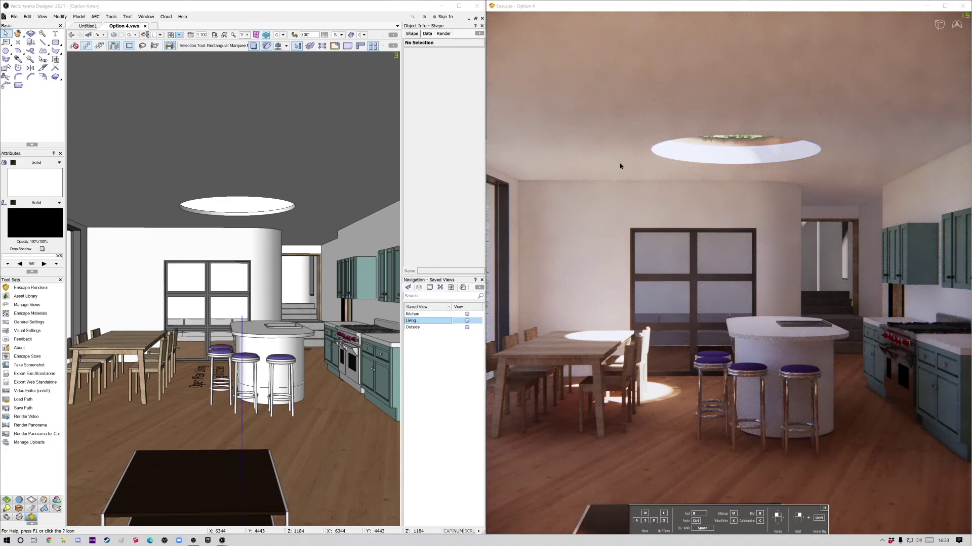
# Maximise the live render and create a video path with two keyframes, moving forward past the dining table towards the glazed doors.
pyautogui.click(945, 6)
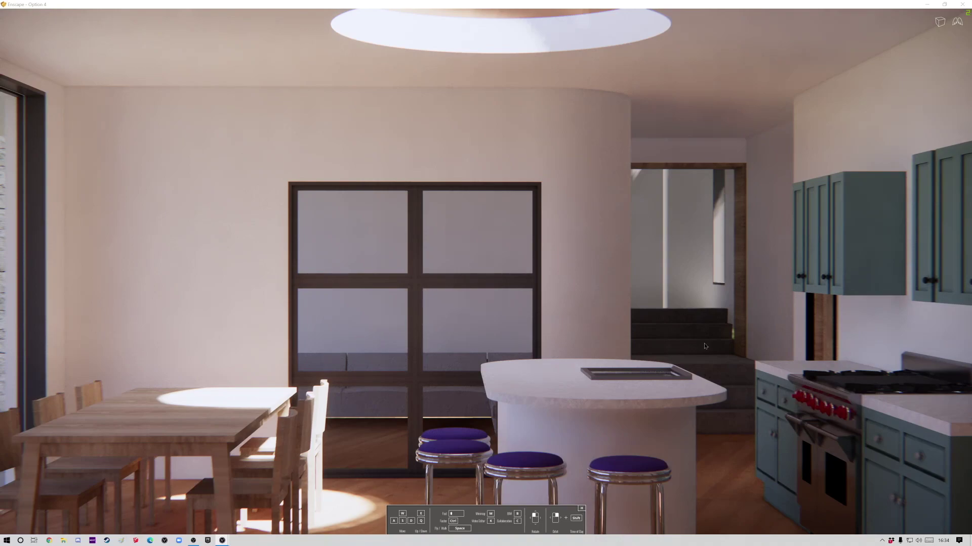
pyautogui.press('k')
pyautogui.click(419, 504)
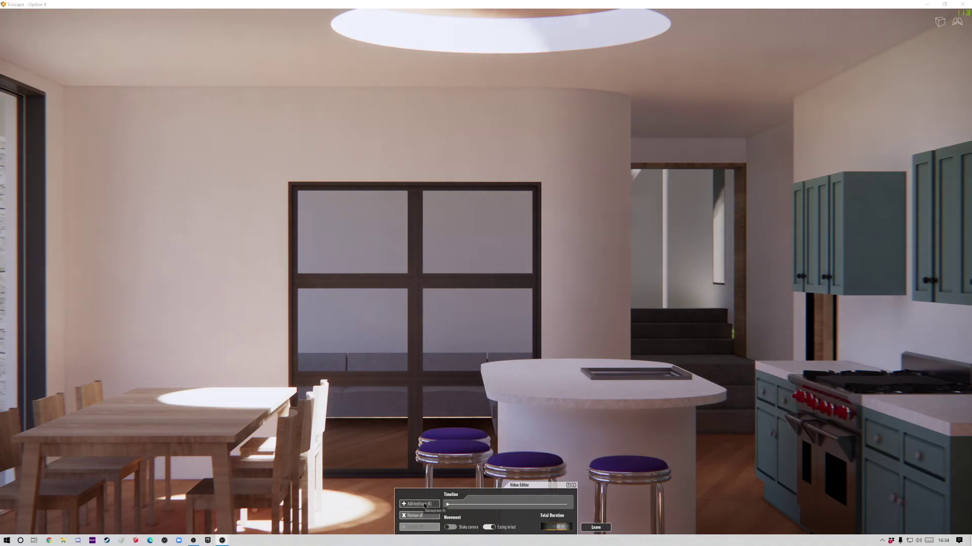
pyautogui.press('w')
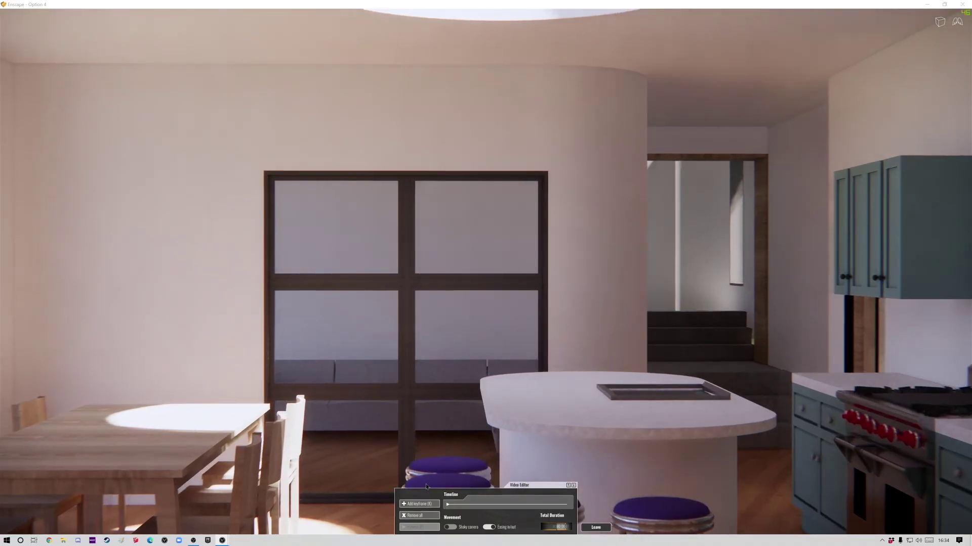
pyautogui.press('w')
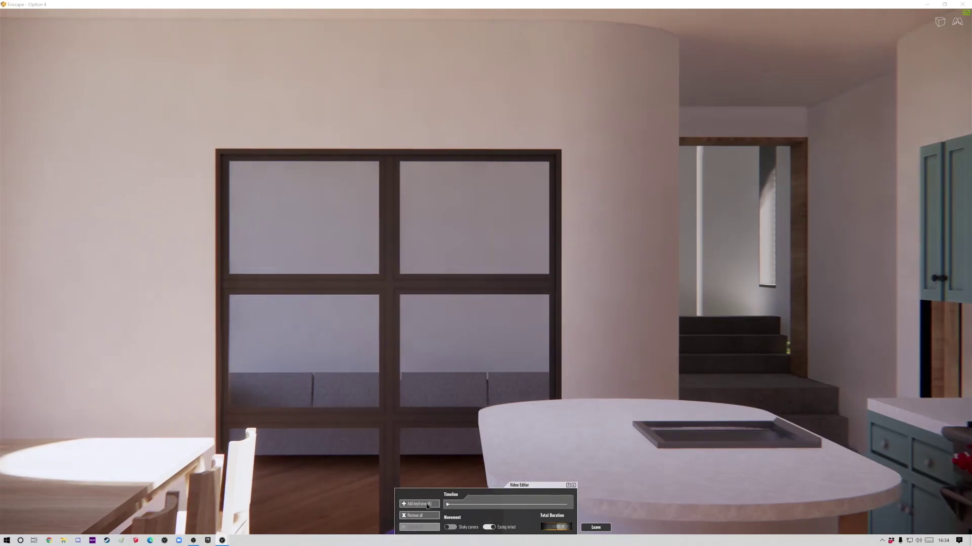
pyautogui.press('w')
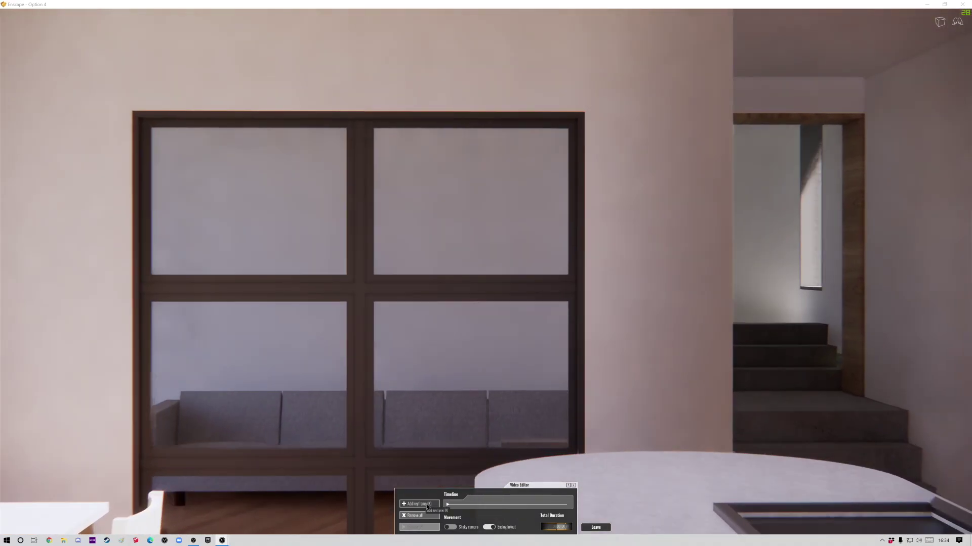
pyautogui.click(426, 505)
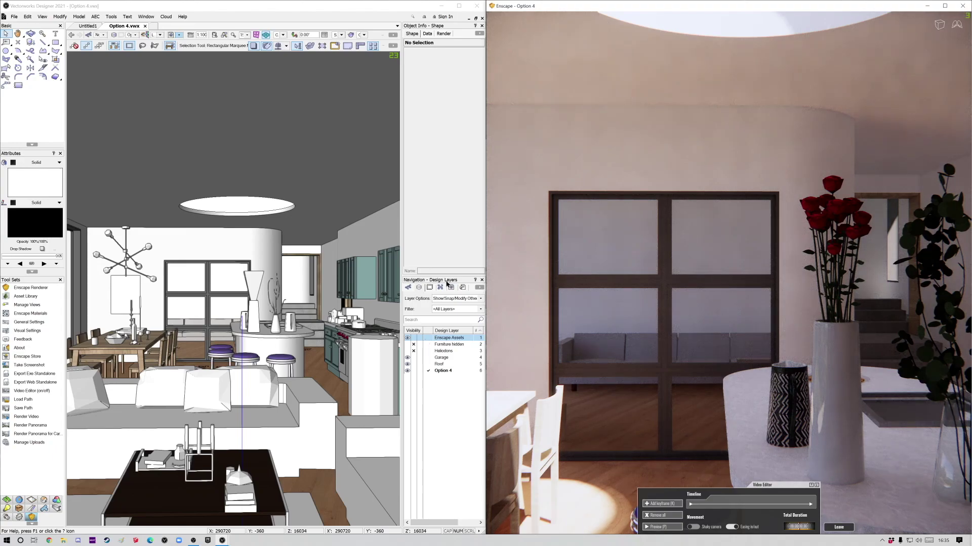
# Redefine the Living saved view with the current layer visibility, including the Enscape Assets layer.
pyautogui.click(449, 286)
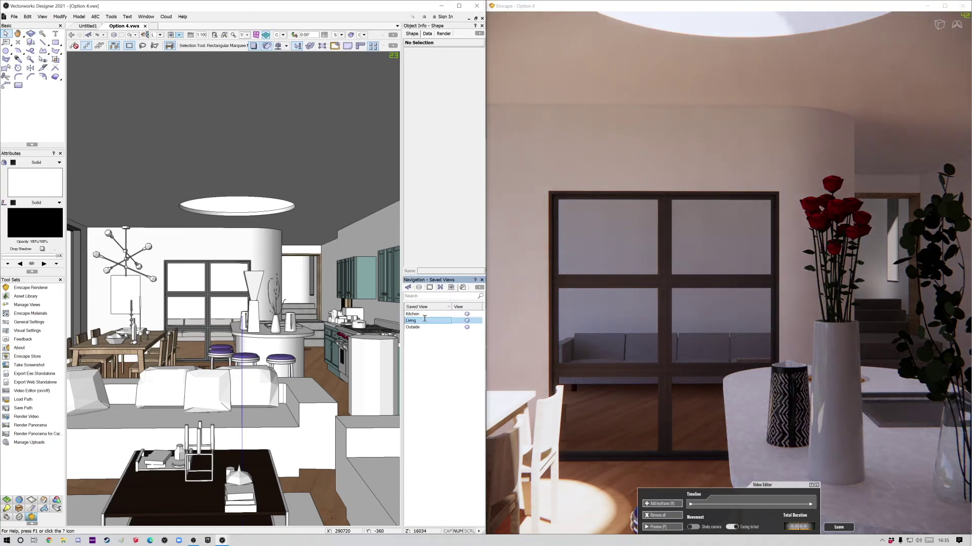
pyautogui.rightClick(426, 322)
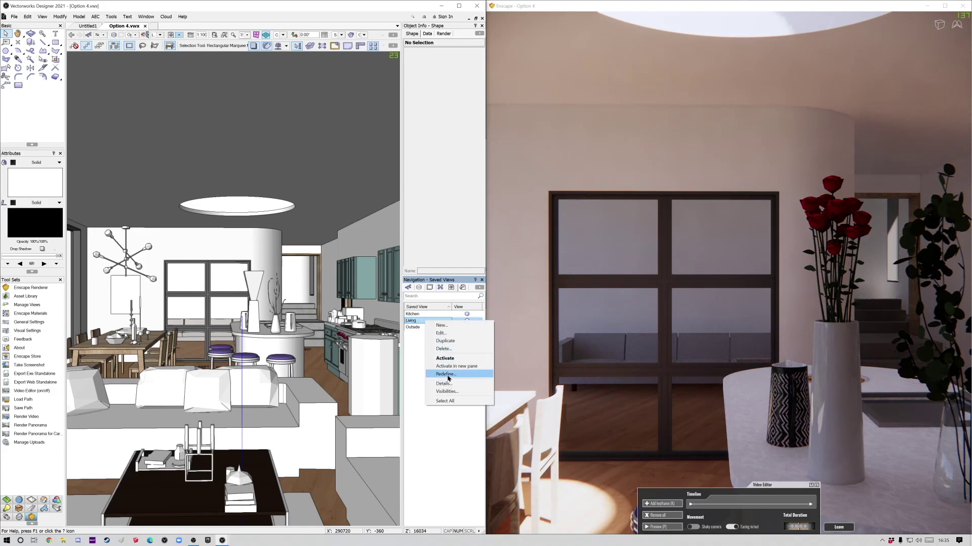
pyautogui.click(444, 373)
pyautogui.click(259, 313)
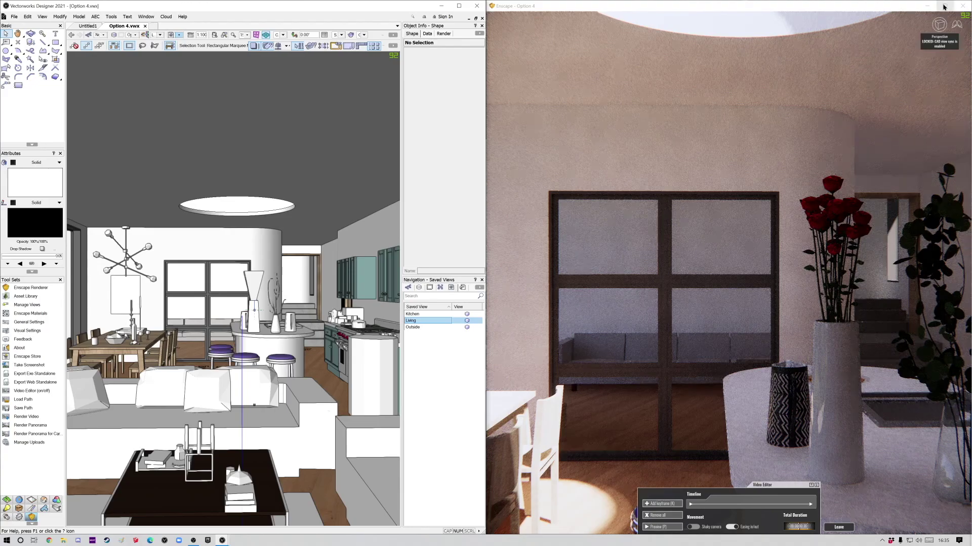
# Maximise the live render again and preview the video path through the furnished living area.
pyautogui.click(944, 6)
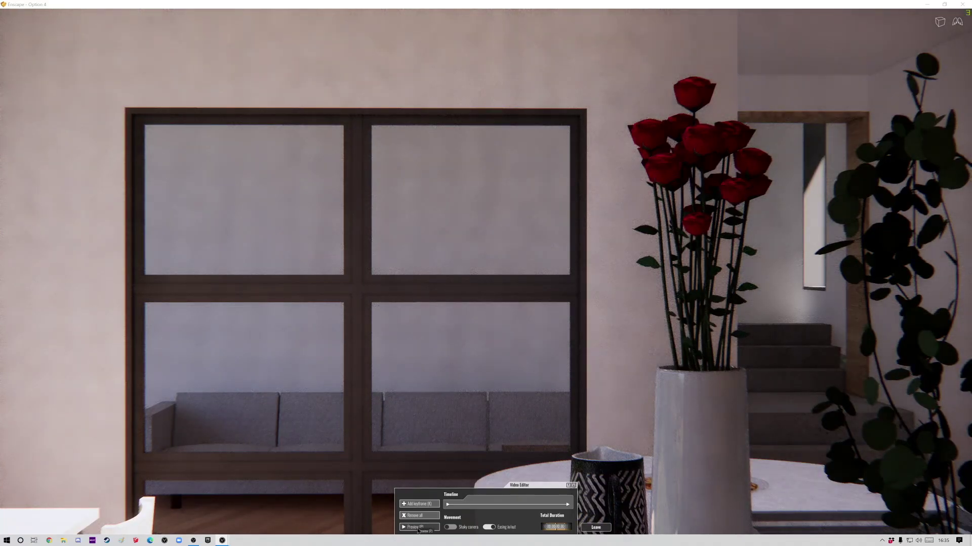
pyautogui.click(418, 528)
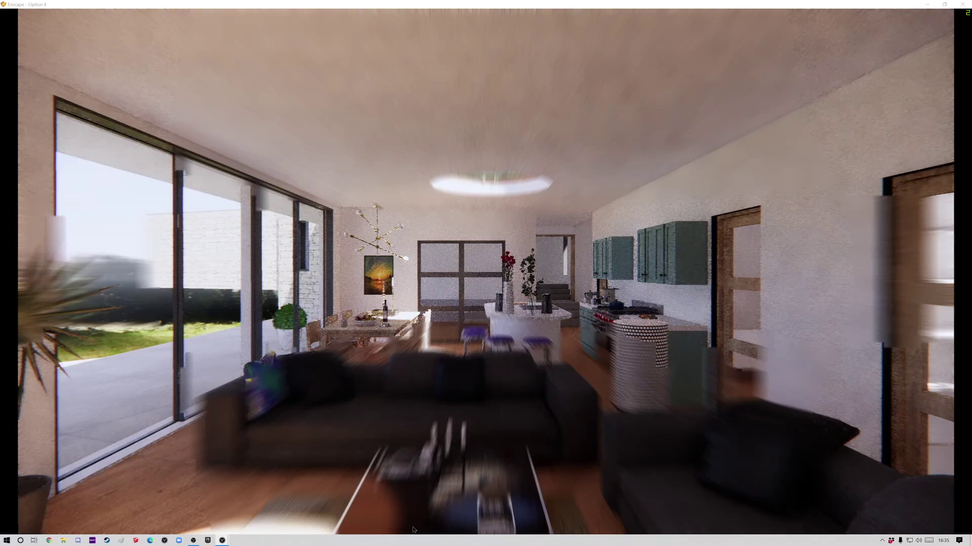